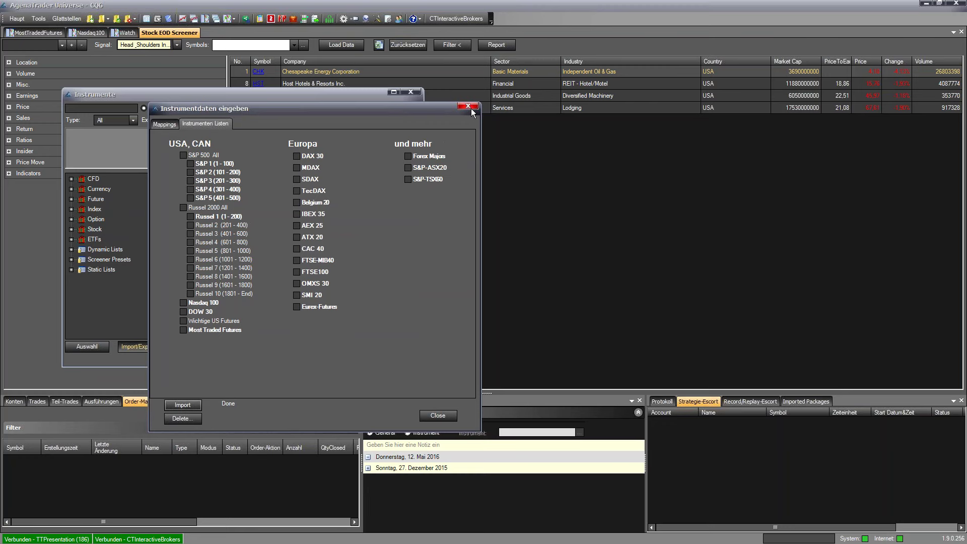
Leave the instrument data import dialog and examine the constituents of the DAX30 list among the static lists
{"action": "left_click", "coordinate": [470, 108]}
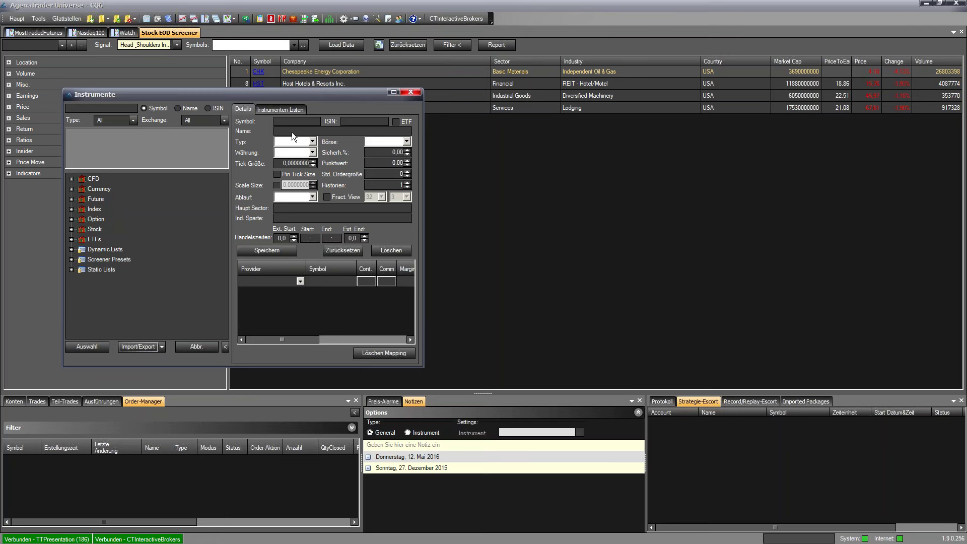
{"action": "left_click", "coordinate": [71, 270]}
{"action": "scroll", "coordinate": [123, 285], "scroll_direction": "down", "scroll_amount": 4}
{"action": "scroll", "coordinate": [123, 285], "scroll_direction": "down", "scroll_amount": 6}
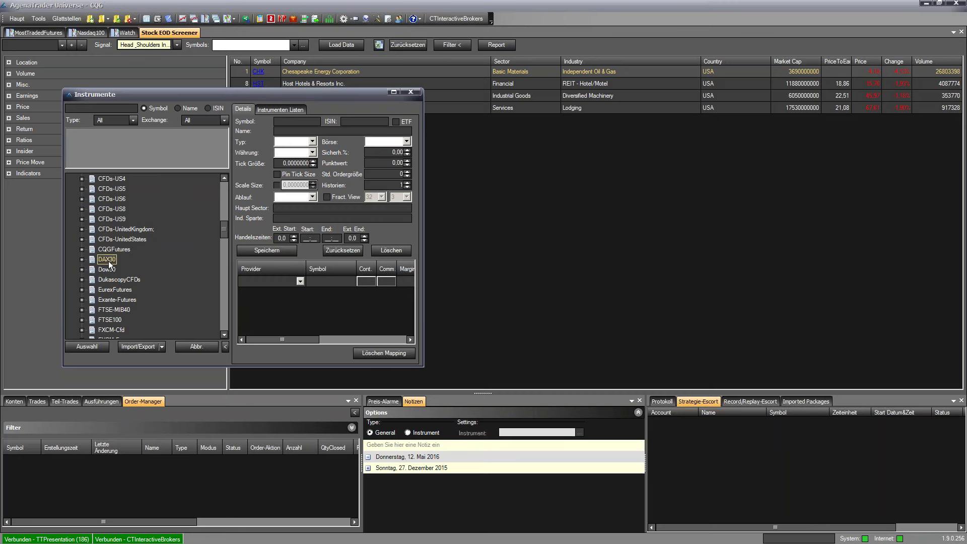
{"action": "left_click", "coordinate": [82, 259]}
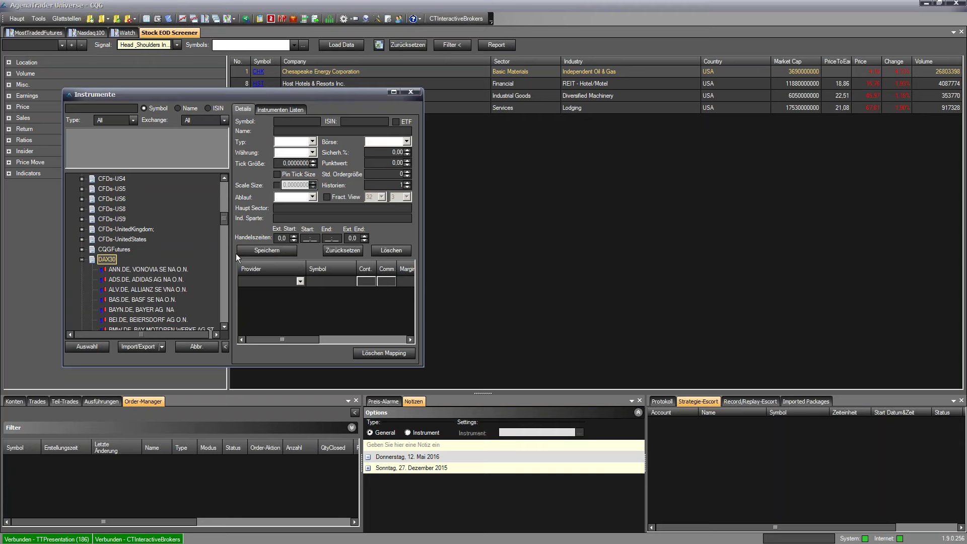
{"action": "mouse_move", "coordinate": [225, 215]}
{"action": "left_mouse_down"}
{"action": "mouse_move", "coordinate": [225, 241]}
{"action": "mouse_move", "coordinate": [225, 227]}
{"action": "left_mouse_up"}
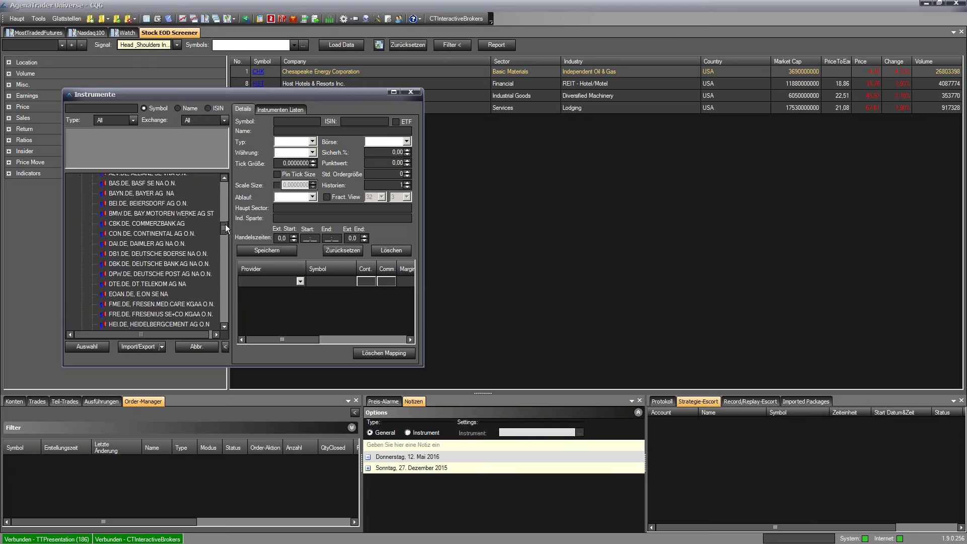
{"action": "scroll", "coordinate": [138, 228], "scroll_direction": "up", "scroll_amount": 4}
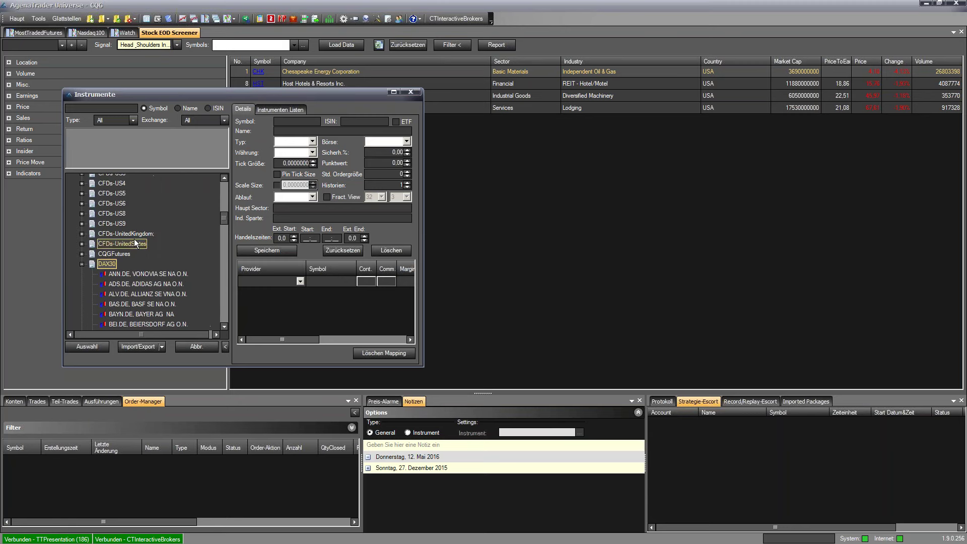
{"action": "left_click", "coordinate": [82, 264]}
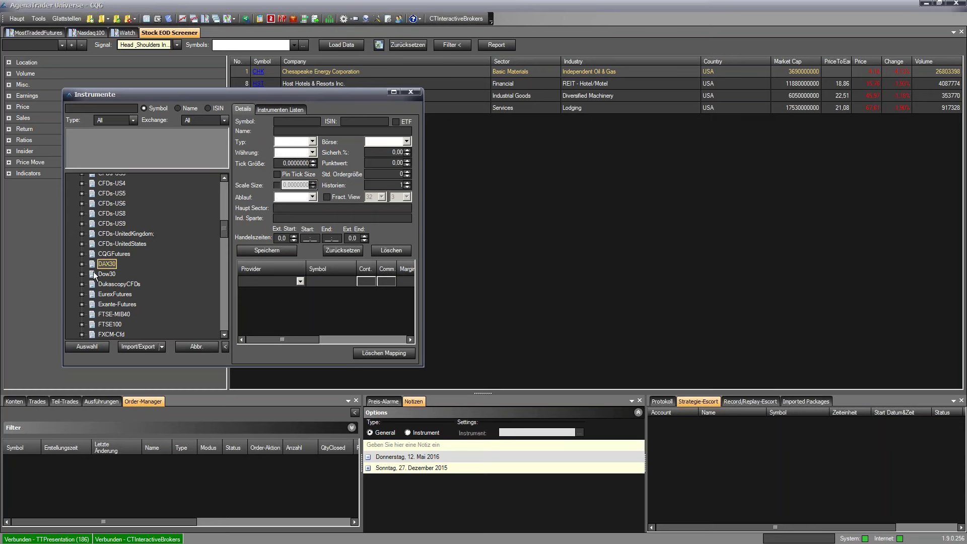
Expand and collapse the DAX30 and Dow30 static lists to check their constituents
{"action": "left_click", "coordinate": [82, 264]}
{"action": "left_click", "coordinate": [81, 263]}
{"action": "left_click", "coordinate": [82, 274]}
{"action": "left_click", "coordinate": [82, 274]}
Look through the static lists, from the scan and star-rating lists to the index and futures lists
{"action": "scroll", "coordinate": [140, 274], "scroll_direction": "down", "scroll_amount": 4}
{"action": "scroll", "coordinate": [143, 275], "scroll_direction": "up", "scroll_amount": 4}
{"action": "scroll", "coordinate": [111, 267], "scroll_direction": "down", "scroll_amount": 2}
{"action": "scroll", "coordinate": [110, 267], "scroll_direction": "up", "scroll_amount": 4}
{"action": "scroll", "coordinate": [111, 267], "scroll_direction": "down", "scroll_amount": 2}
{"action": "scroll", "coordinate": [116, 265], "scroll_direction": "up", "scroll_amount": 10}
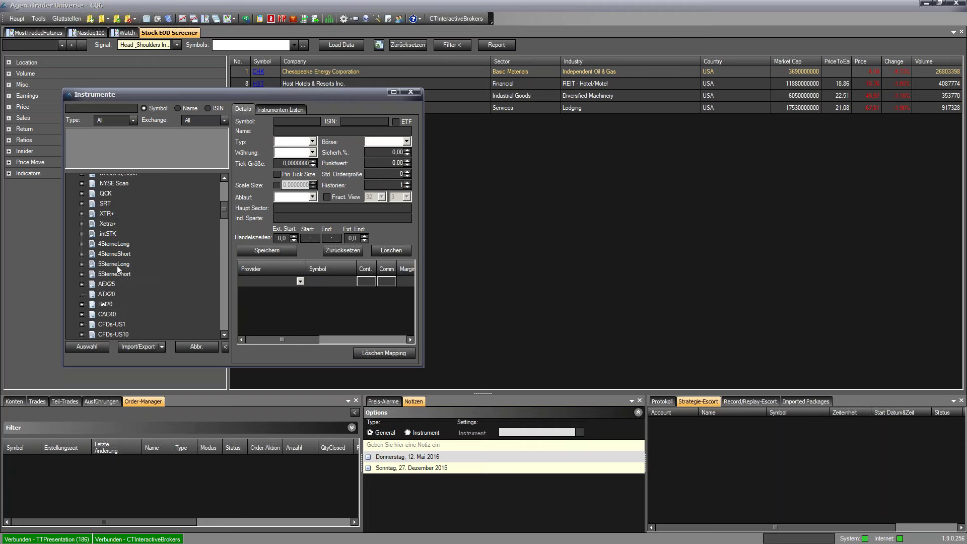
{"action": "scroll", "coordinate": [118, 267], "scroll_direction": "down", "scroll_amount": 10}
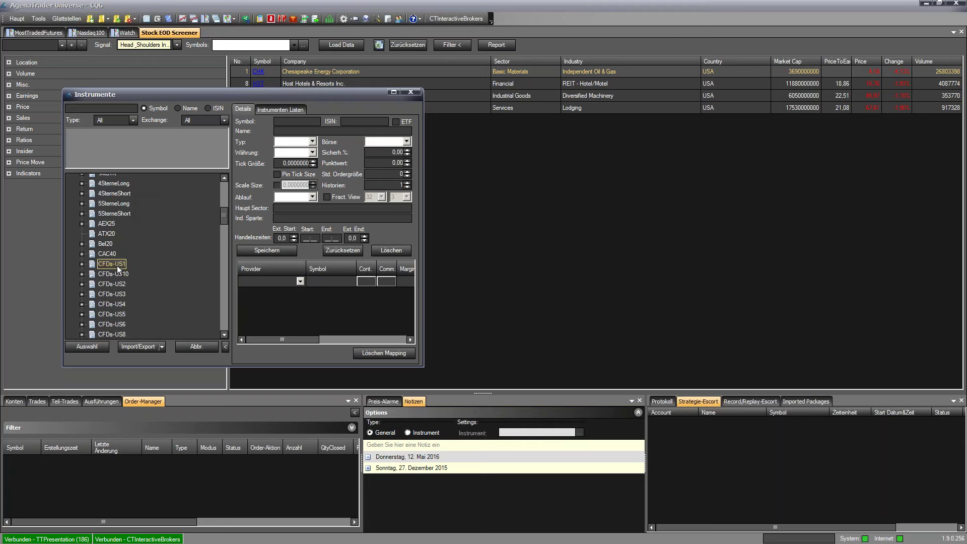
{"action": "scroll", "coordinate": [117, 264], "scroll_direction": "down", "scroll_amount": 10}
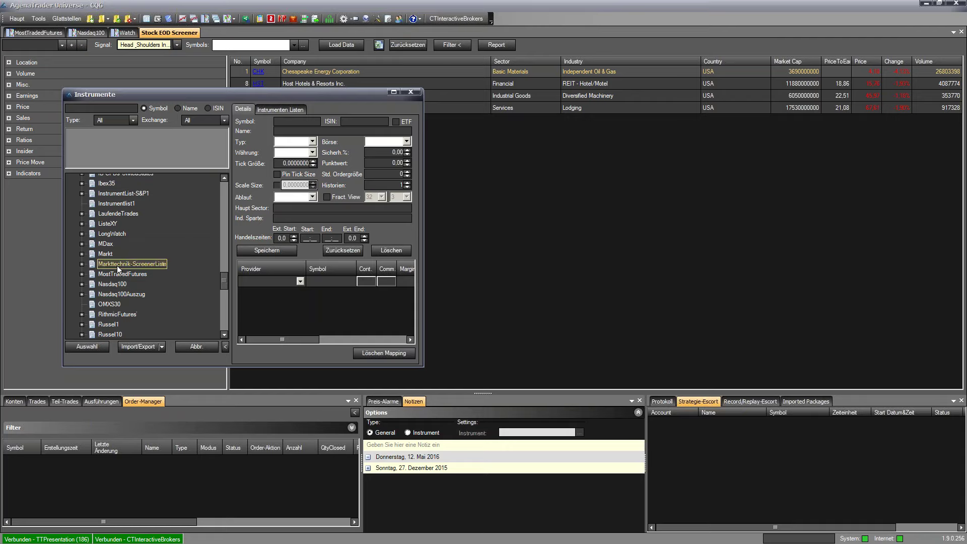
Examine the constituents of the S&P1 static list and collapse it again
{"action": "left_click", "coordinate": [82, 274]}
{"action": "scroll", "coordinate": [151, 285], "scroll_direction": "down", "scroll_amount": 8}
{"action": "scroll", "coordinate": [155, 287], "scroll_direction": "down", "scroll_amount": 4}
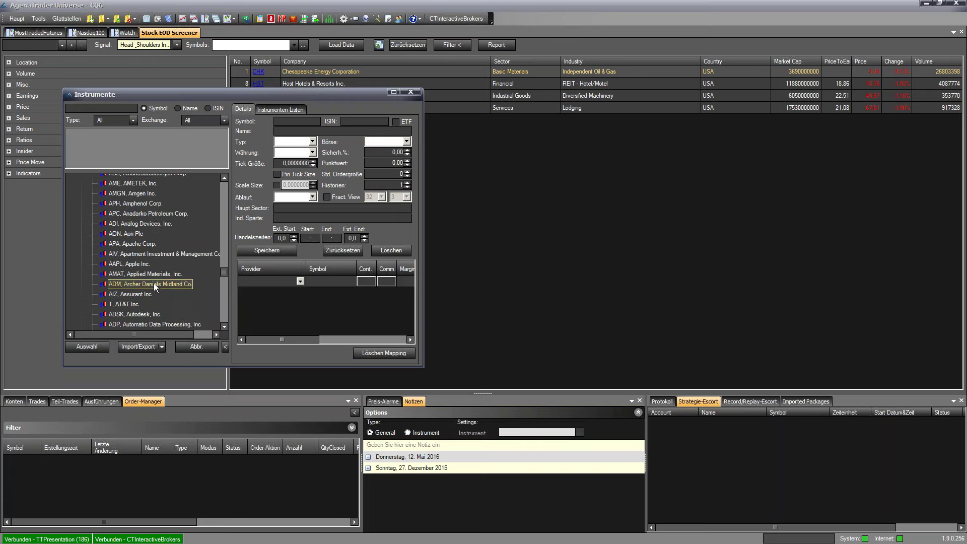
{"action": "scroll", "coordinate": [154, 284], "scroll_direction": "up", "scroll_amount": 8}
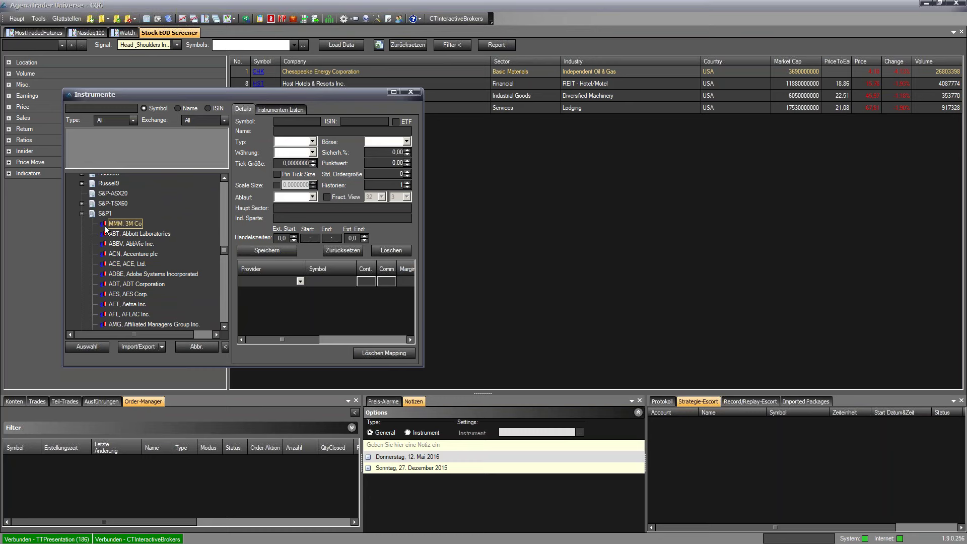
{"action": "left_click", "coordinate": [82, 213]}
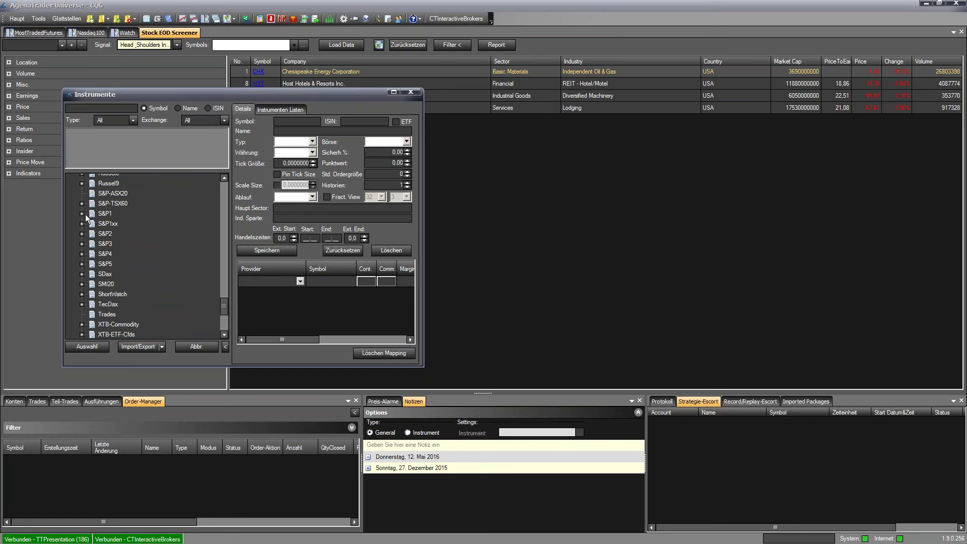
Examine the constituents of the S&P4 static list and collapse it again
{"action": "left_click", "coordinate": [81, 253]}
{"action": "left_click", "coordinate": [82, 254]}
{"action": "left_click", "coordinate": [81, 254]}
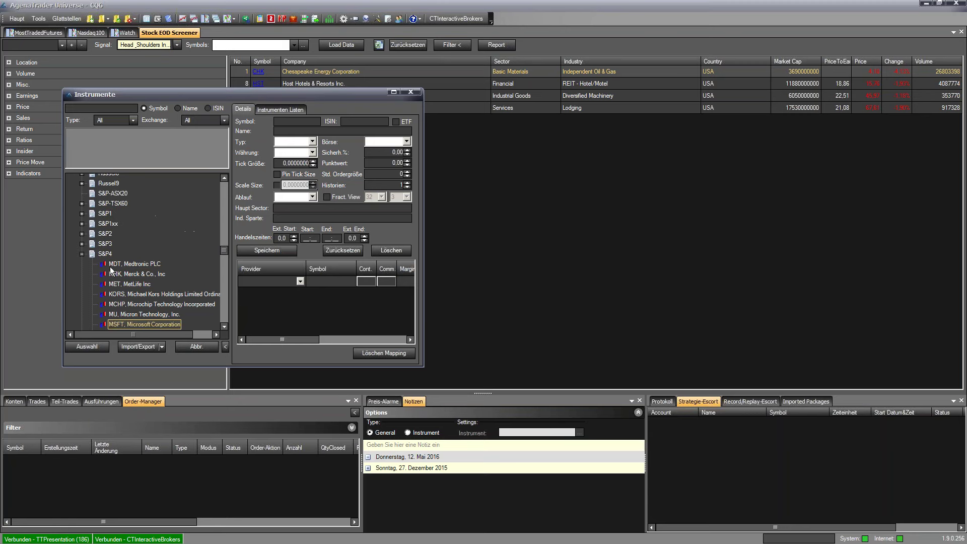
{"action": "left_click", "coordinate": [81, 254]}
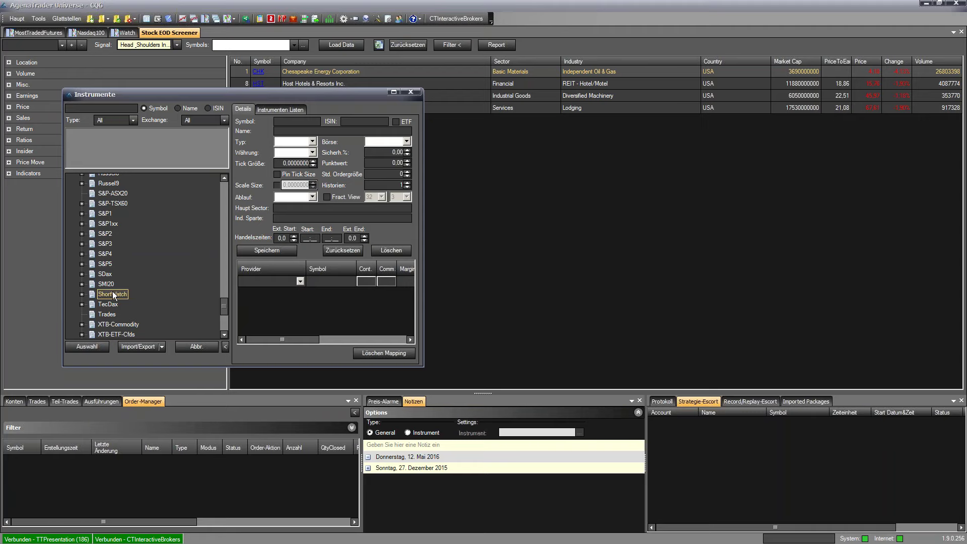
Examine the stocks contained in the custom ShortWatch static list and collapse it again
{"action": "left_click", "coordinate": [81, 294]}
{"action": "scroll", "coordinate": [142, 284], "scroll_direction": "down", "scroll_amount": 10}
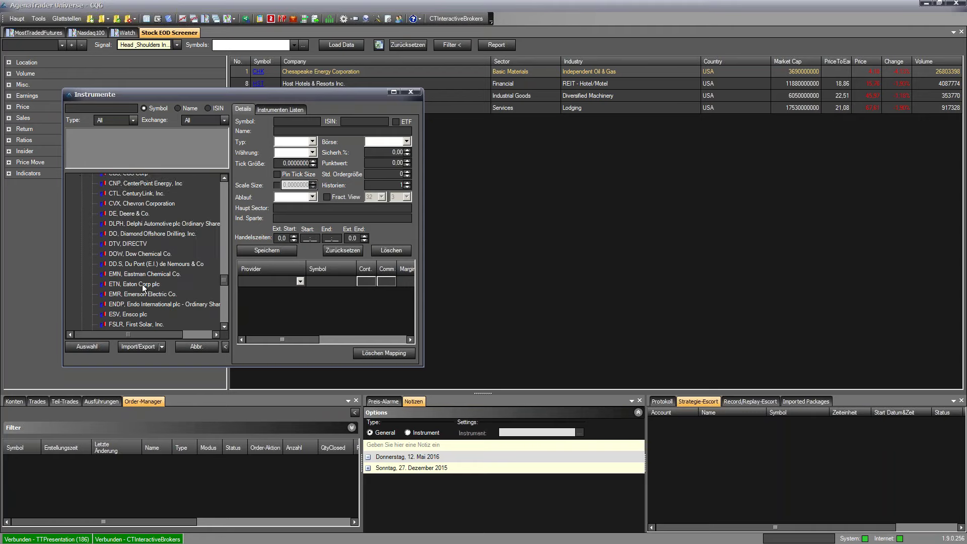
{"action": "scroll", "coordinate": [143, 288], "scroll_direction": "down", "scroll_amount": 10}
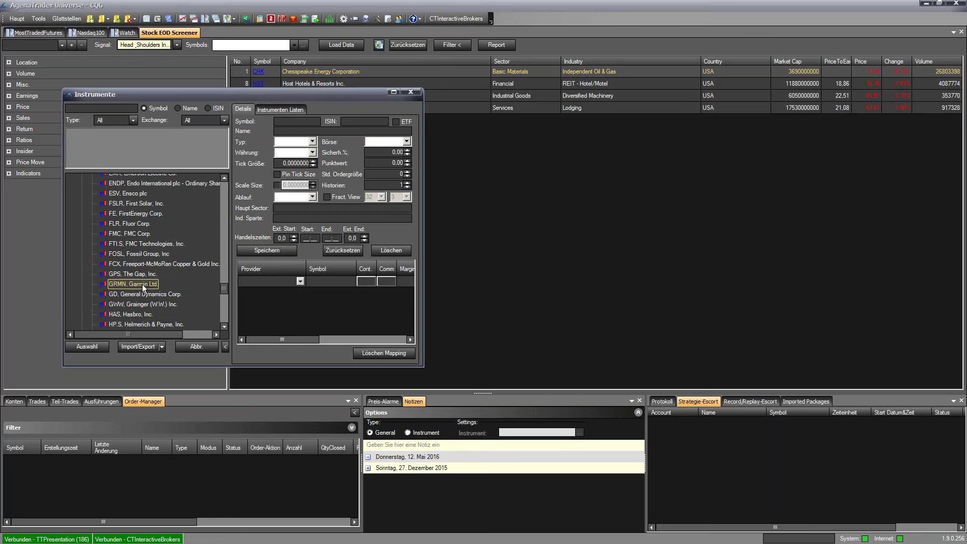
{"action": "scroll", "coordinate": [143, 287], "scroll_direction": "up", "scroll_amount": 20}
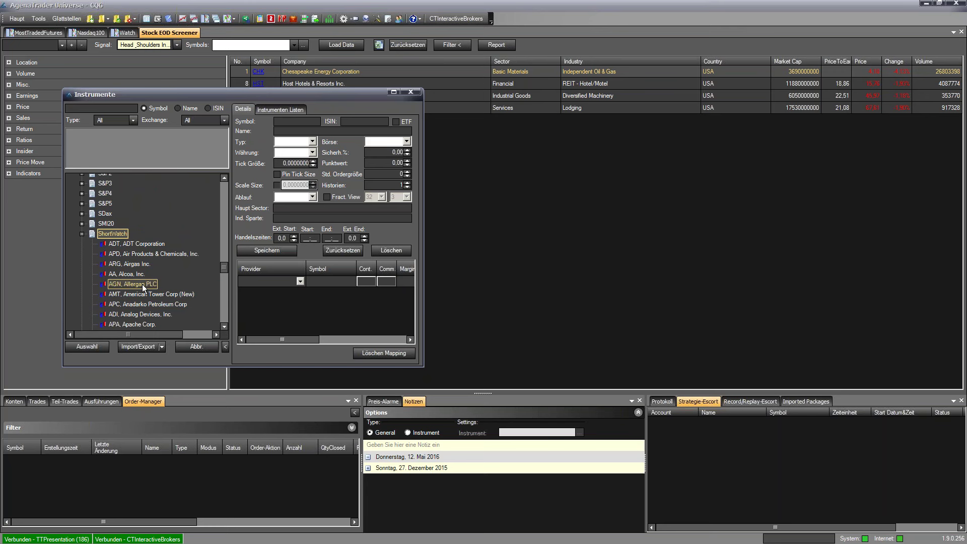
{"action": "left_click", "coordinate": [82, 235]}
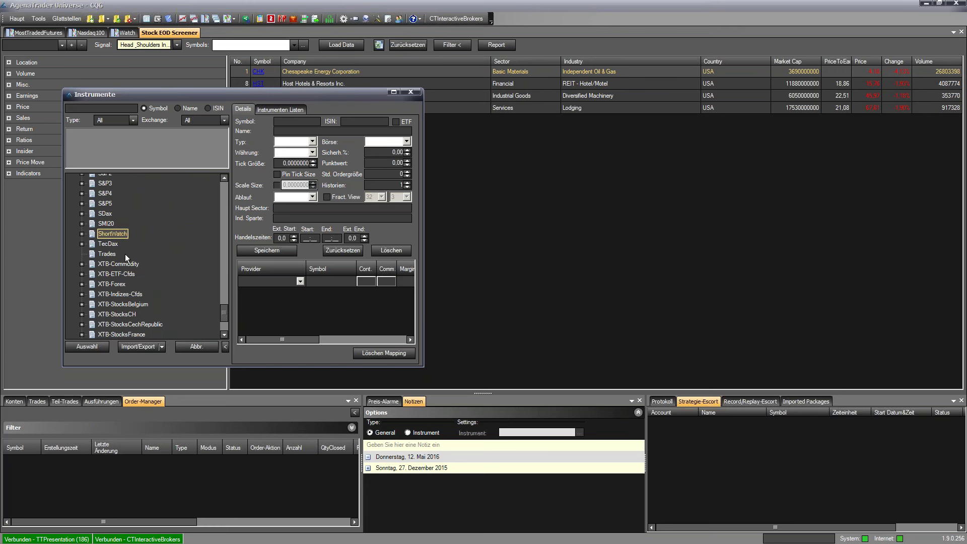
View the predefined instrument lists offered in the instrument data import dialog, then close it without importing
{"action": "left_click", "coordinate": [140, 348]}
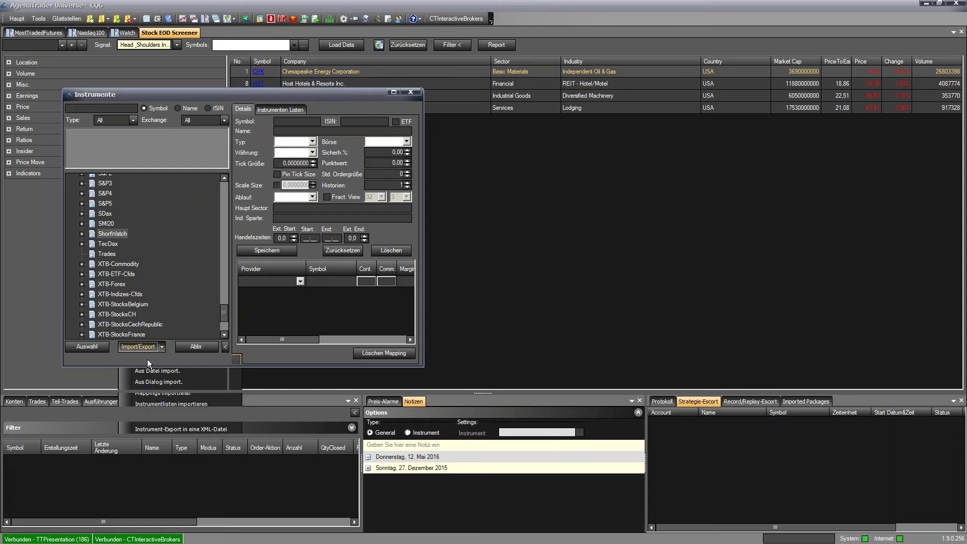
{"action": "left_click", "coordinate": [157, 382]}
{"action": "left_click", "coordinate": [213, 232]}
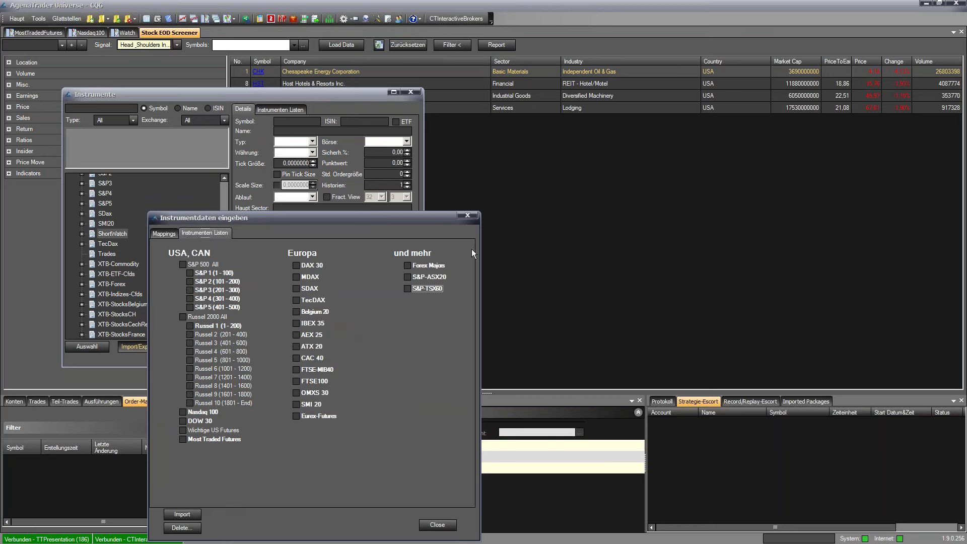
{"action": "left_click", "coordinate": [467, 217]}
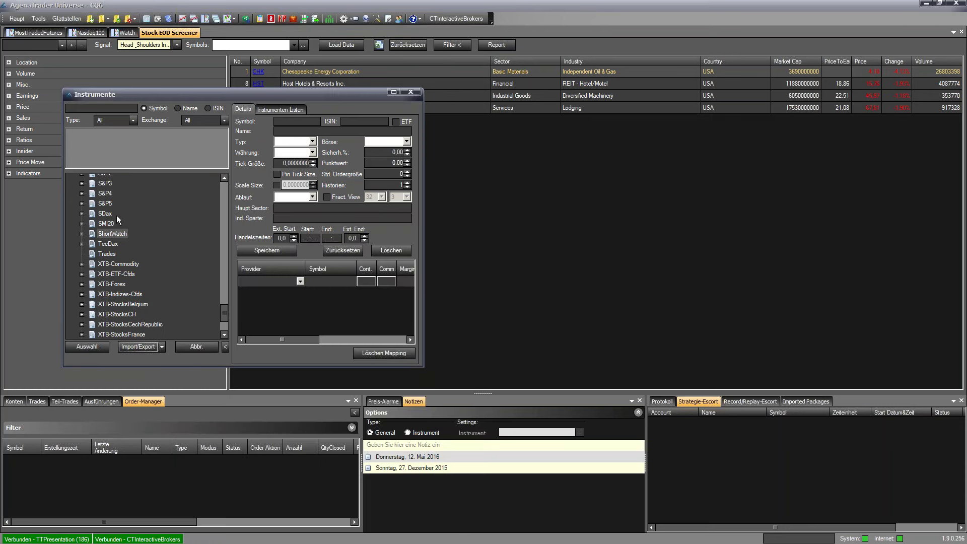
Check the ShortWatch list's stocks again and look over the XTB lists at the end of the static lists
{"action": "left_click", "coordinate": [81, 234]}
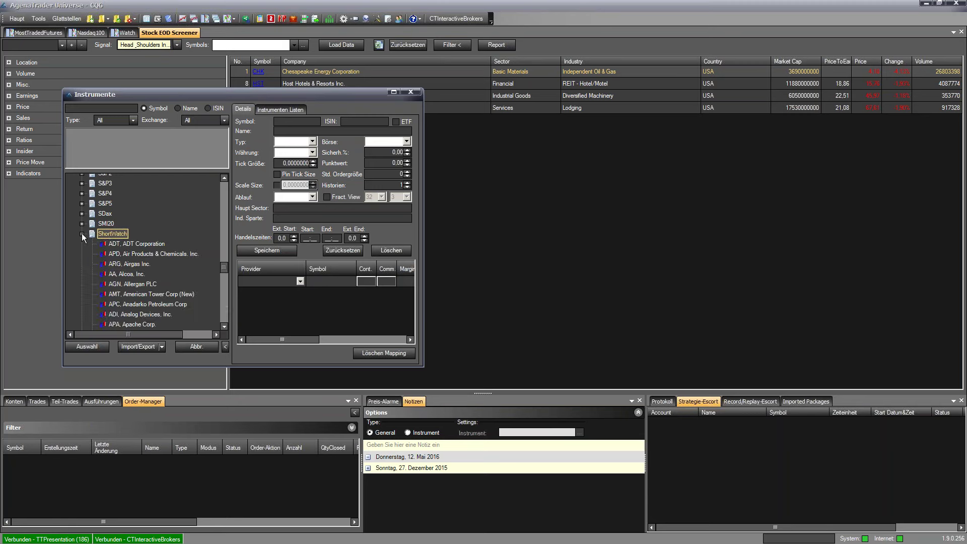
{"action": "left_click", "coordinate": [82, 234]}
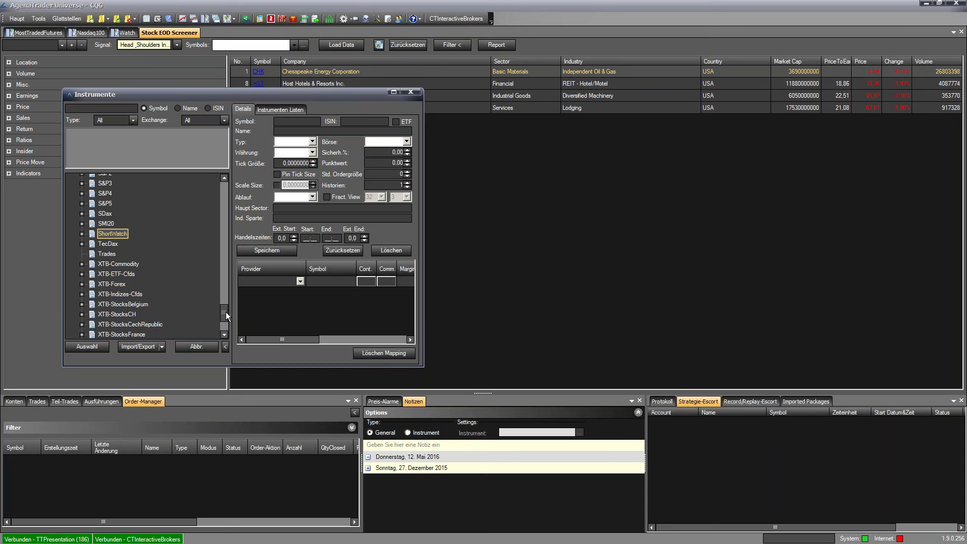
{"action": "scroll", "coordinate": [226, 312], "scroll_direction": "down", "scroll_amount": 1}
{"action": "left_click_drag", "start_coordinate": [226, 312], "coordinate": [226, 318]}
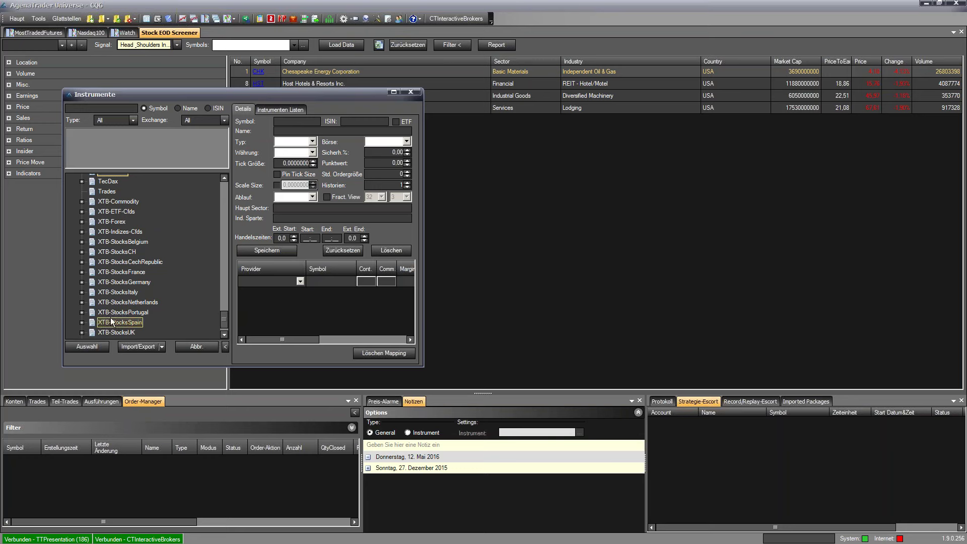
{"action": "scroll", "coordinate": [120, 207], "scroll_direction": "up", "scroll_amount": 2}
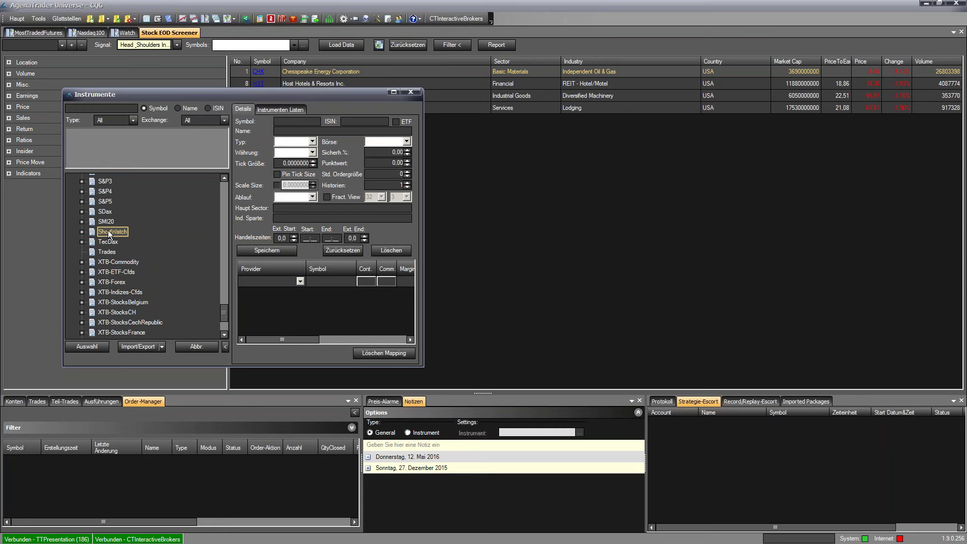
Load the Dow30 list in the instrument list editor and review its stocks
{"action": "left_click", "coordinate": [282, 109]}
{"action": "left_click", "coordinate": [303, 135]}
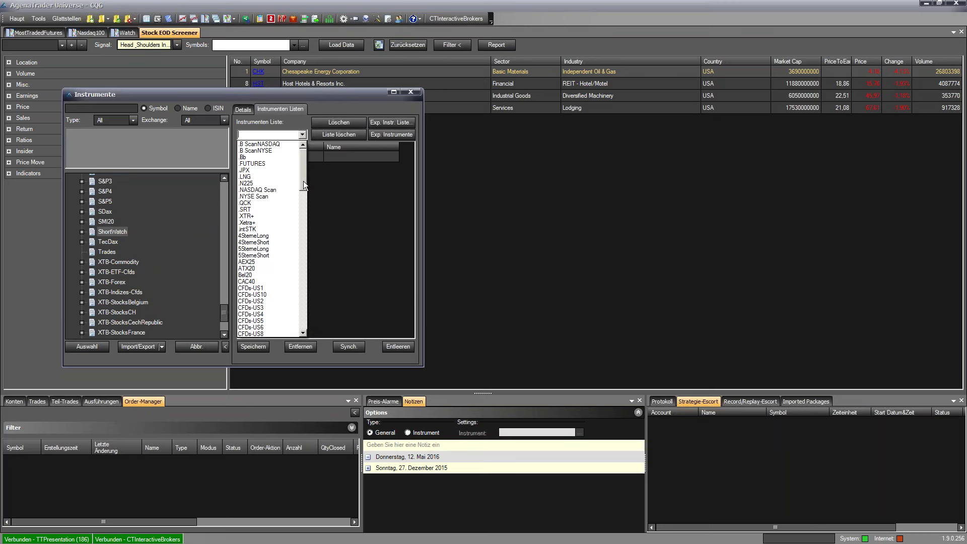
{"action": "left_click_drag", "start_coordinate": [303, 180], "coordinate": [302, 188]}
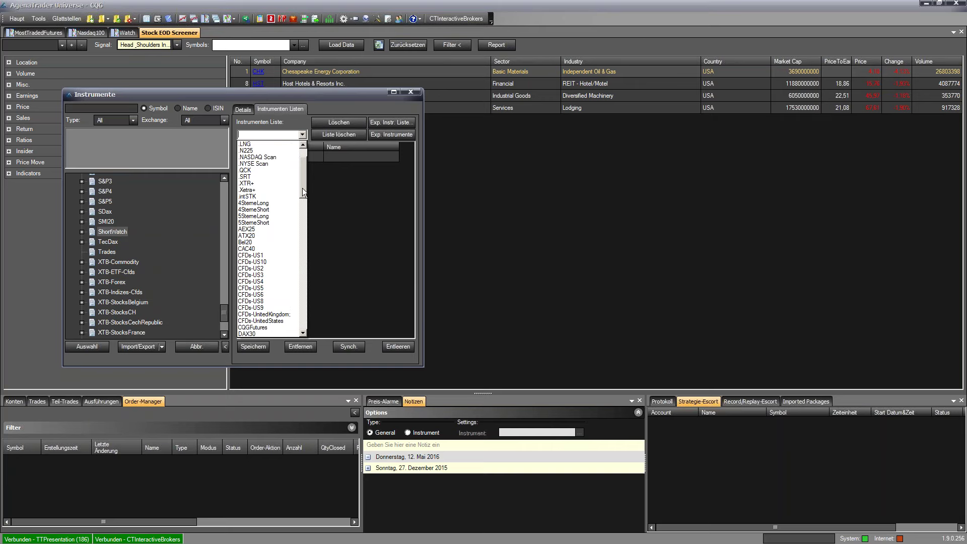
{"action": "mouse_move", "coordinate": [302, 189]}
{"action": "left_mouse_down"}
{"action": "mouse_move", "coordinate": [312, 294]}
{"action": "mouse_move", "coordinate": [291, 195]}
{"action": "left_mouse_up"}
{"action": "scroll", "coordinate": [274, 253], "scroll_direction": "down", "scroll_amount": 3}
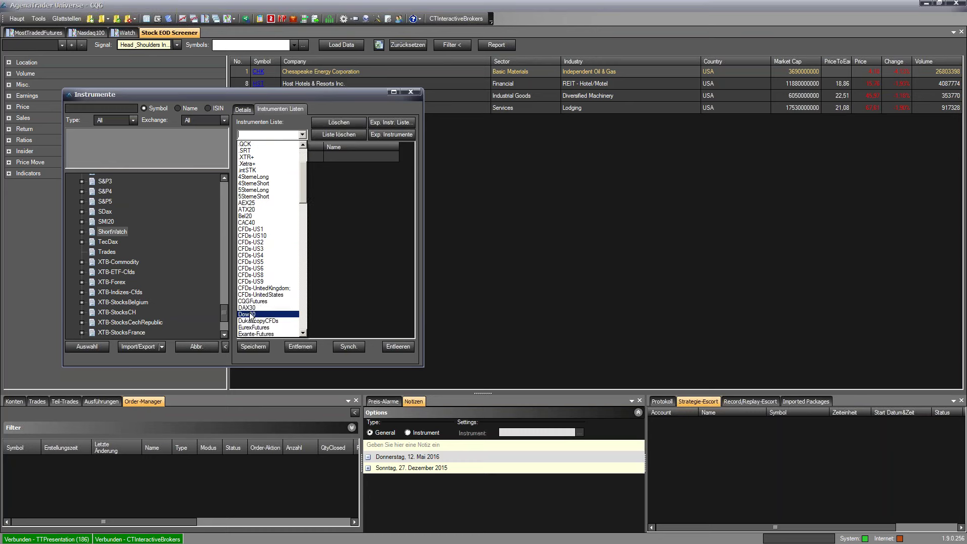
{"action": "left_click", "coordinate": [249, 313]}
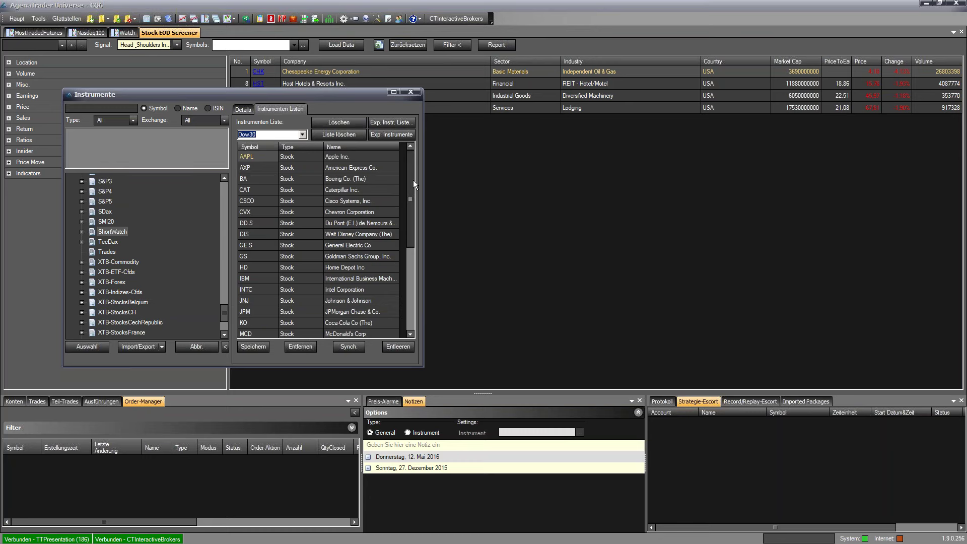
{"action": "left_click_drag", "start_coordinate": [412, 185], "coordinate": [301, 181]}
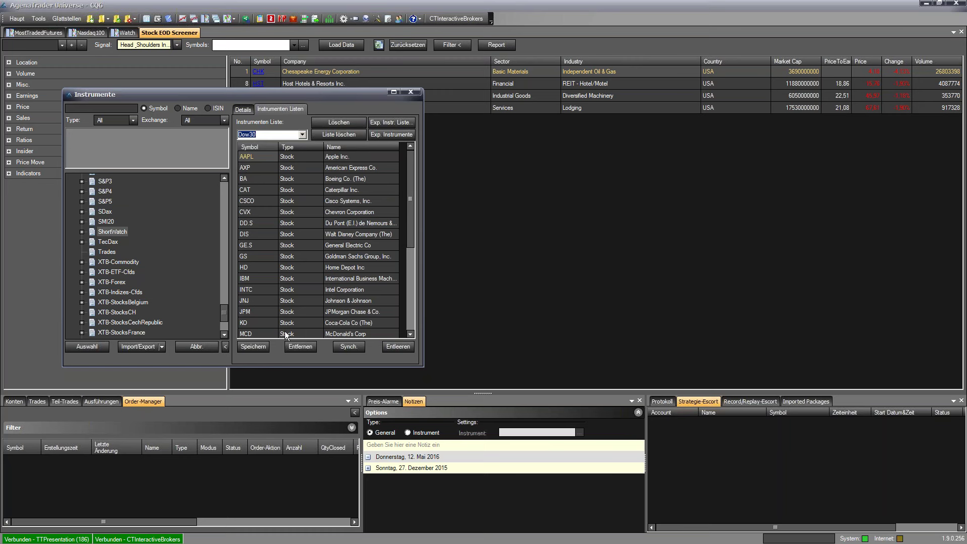
Load the ShortWatch list in the instrument list editor and review its stocks
{"action": "left_click", "coordinate": [303, 135]}
{"action": "scroll", "coordinate": [303, 213], "scroll_direction": "up", "scroll_amount": 10}
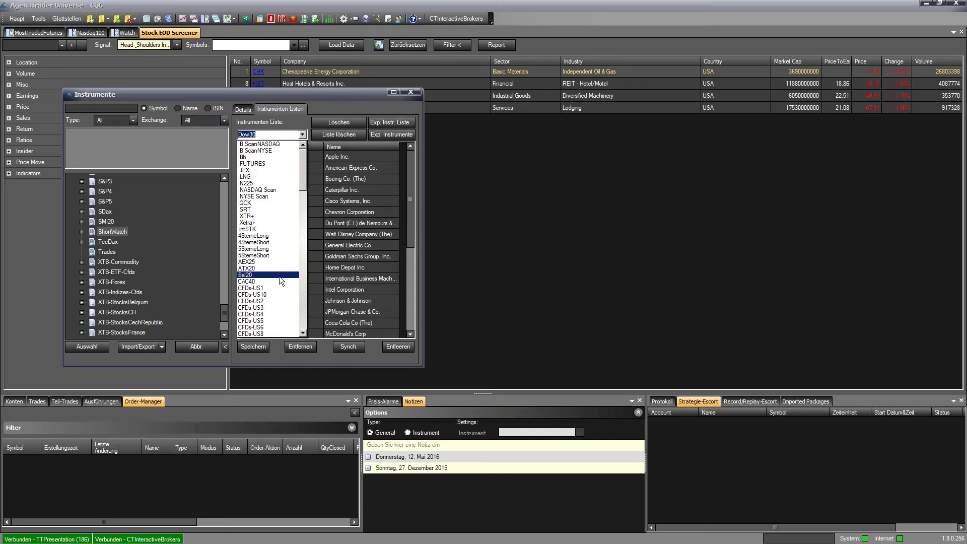
{"action": "left_click", "coordinate": [304, 303]}
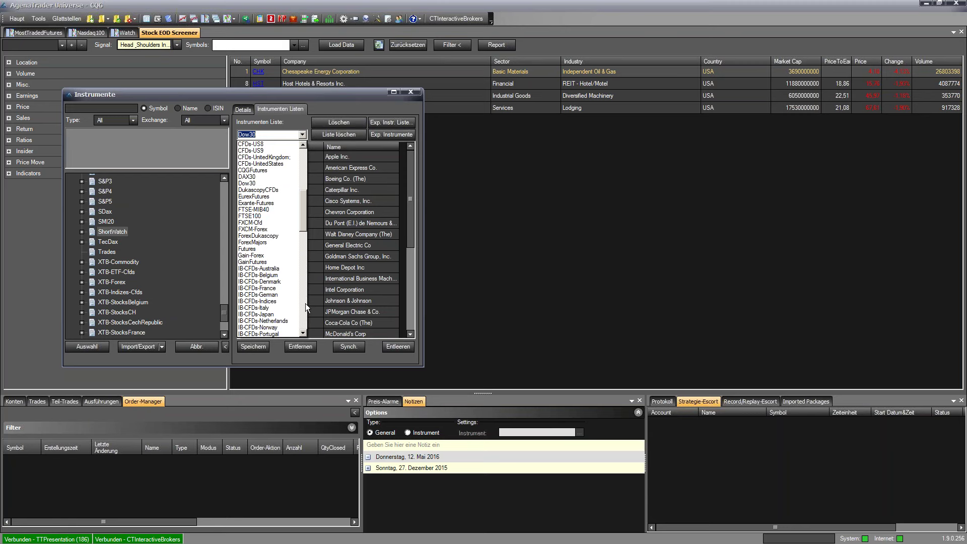
{"action": "left_click_drag", "start_coordinate": [303, 212], "coordinate": [307, 288]}
{"action": "left_click", "coordinate": [262, 313]}
{"action": "left_click_drag", "start_coordinate": [410, 169], "coordinate": [395, 153]}
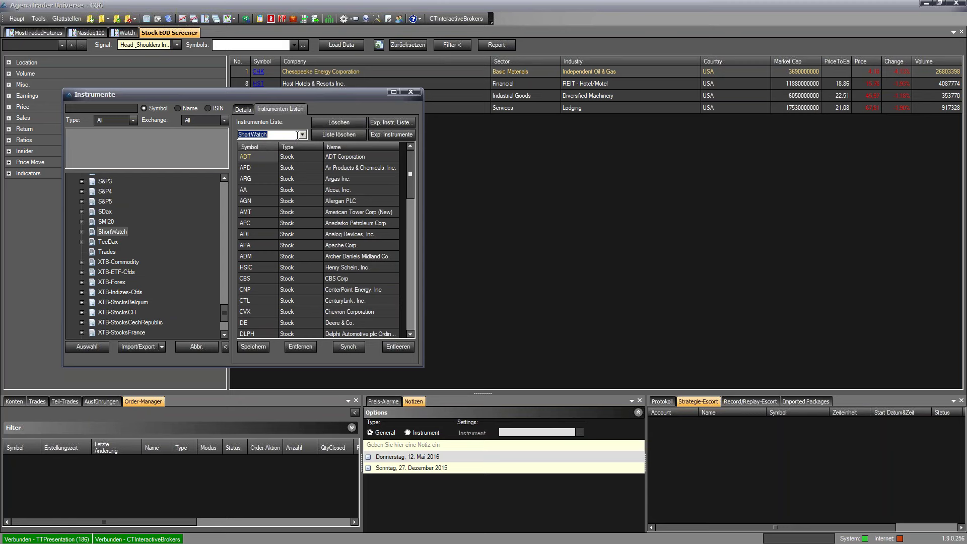
Enter Long5SterneListe as the instrument list name and empty the table of its instruments
{"action": "left_click", "coordinate": [287, 135]}
{"action": "double_click", "coordinate": [270, 134]}
{"action": "type", "text": "LOng5SterneListe"}
{"action": "left_click", "coordinate": [396, 347]}
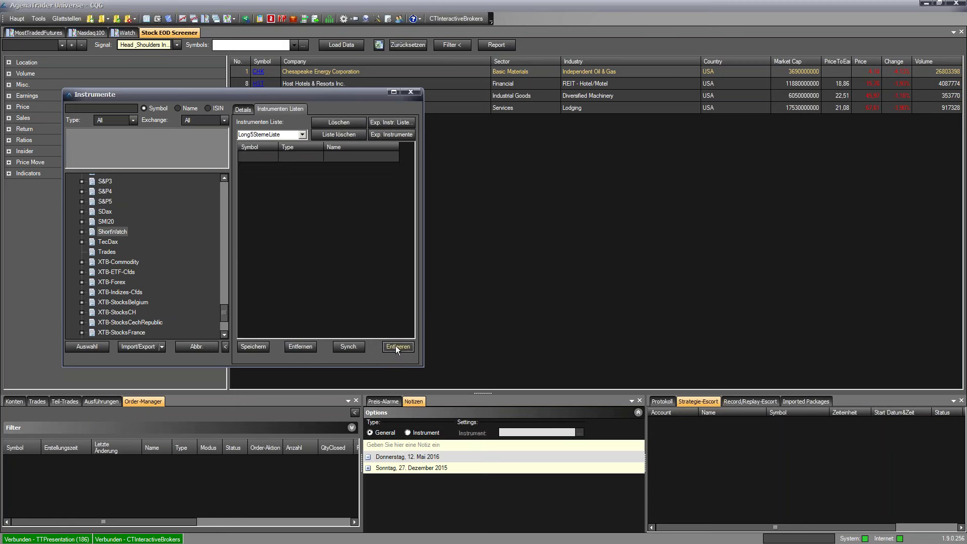
Save the empty instrument list under the name Long5SterneListe
{"action": "left_click", "coordinate": [303, 135]}
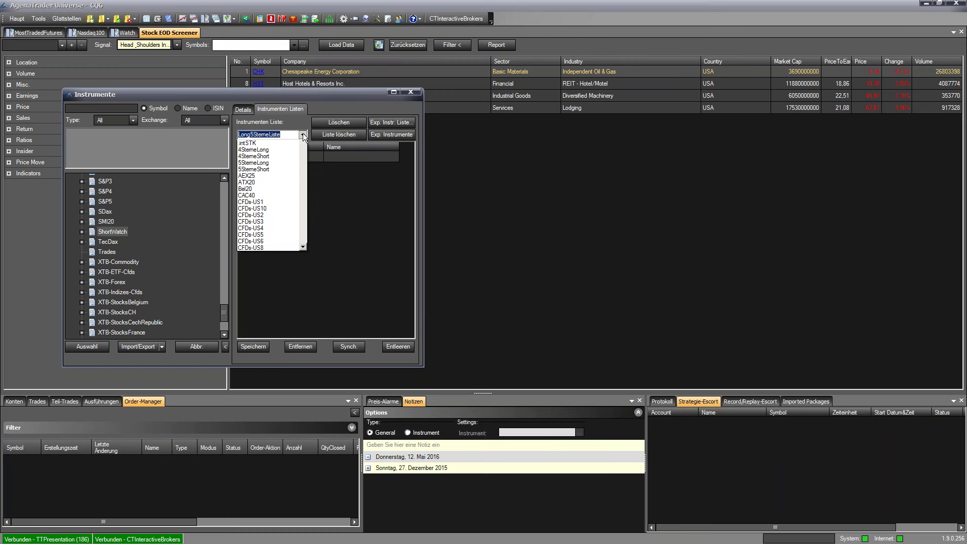
{"action": "left_click", "coordinate": [286, 135]}
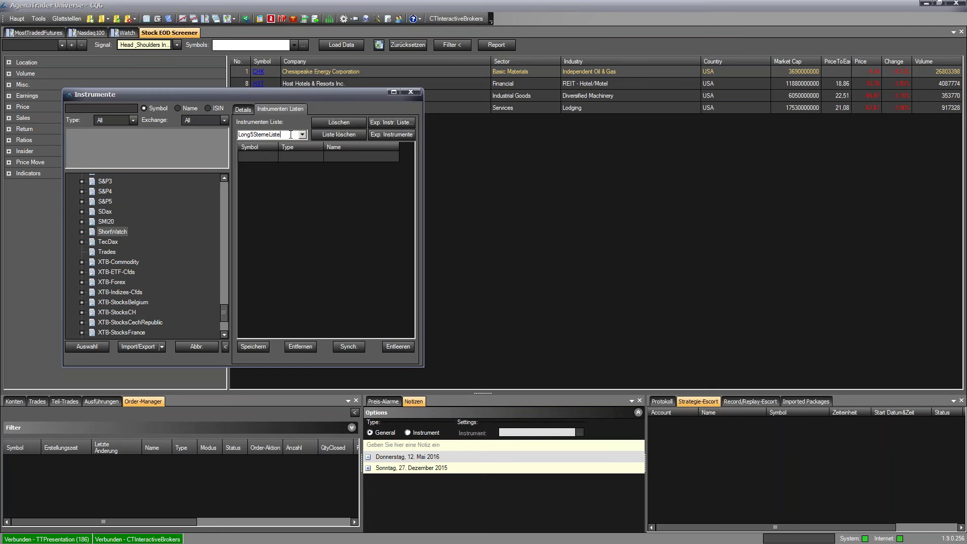
{"action": "left_click", "coordinate": [258, 348]}
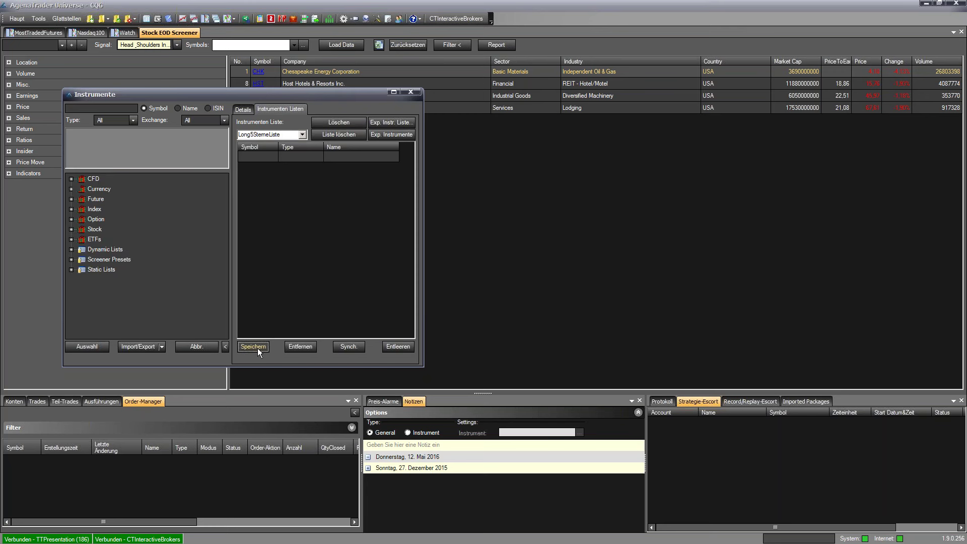
Find Long5SterneListe among the static lists and look through the stocks in the neighbouring LongWatch list
{"action": "left_click", "coordinate": [70, 270]}
{"action": "scroll", "coordinate": [116, 291], "scroll_direction": "down", "scroll_amount": 7}
{"action": "scroll", "coordinate": [116, 292], "scroll_direction": "down", "scroll_amount": 7}
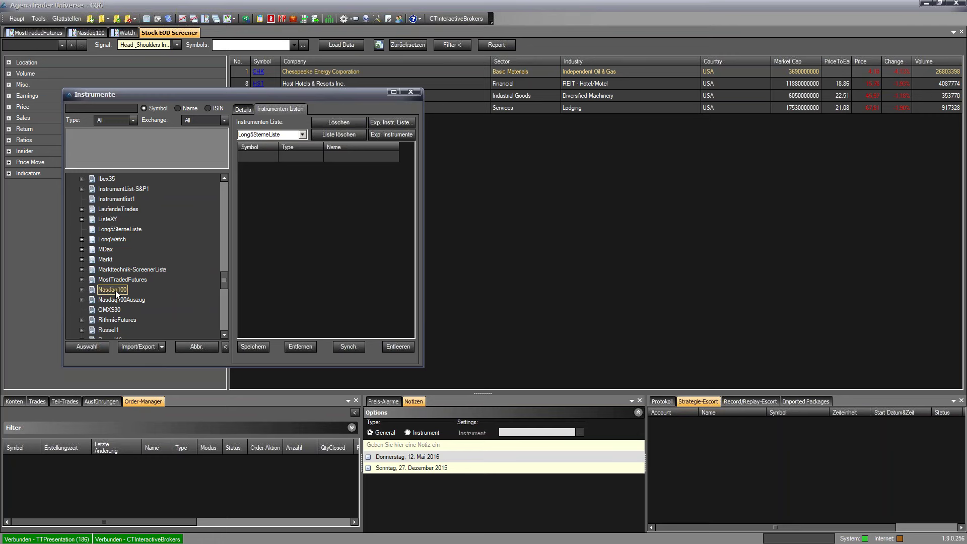
{"action": "key", "text": "l"}
{"action": "left_click", "coordinate": [124, 229]}
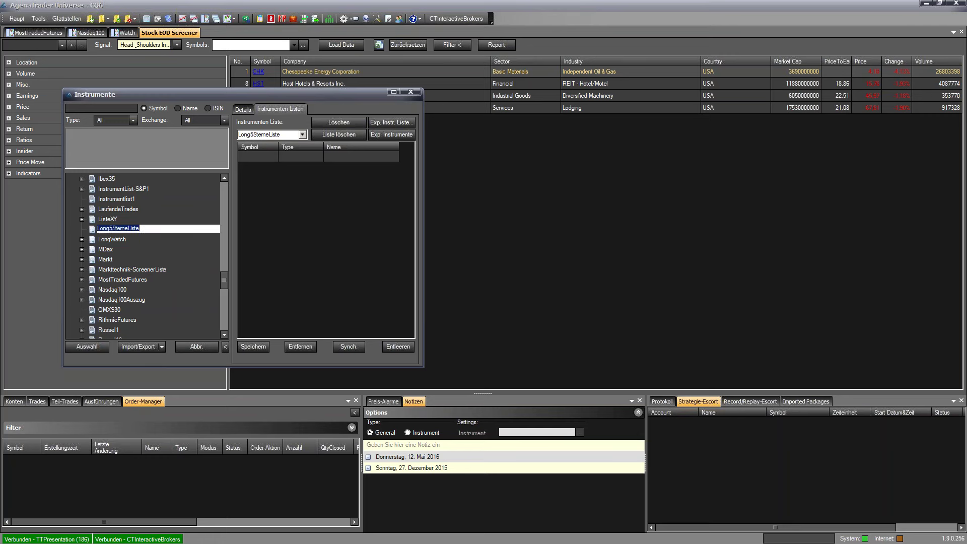
{"action": "key", "text": "Escape"}
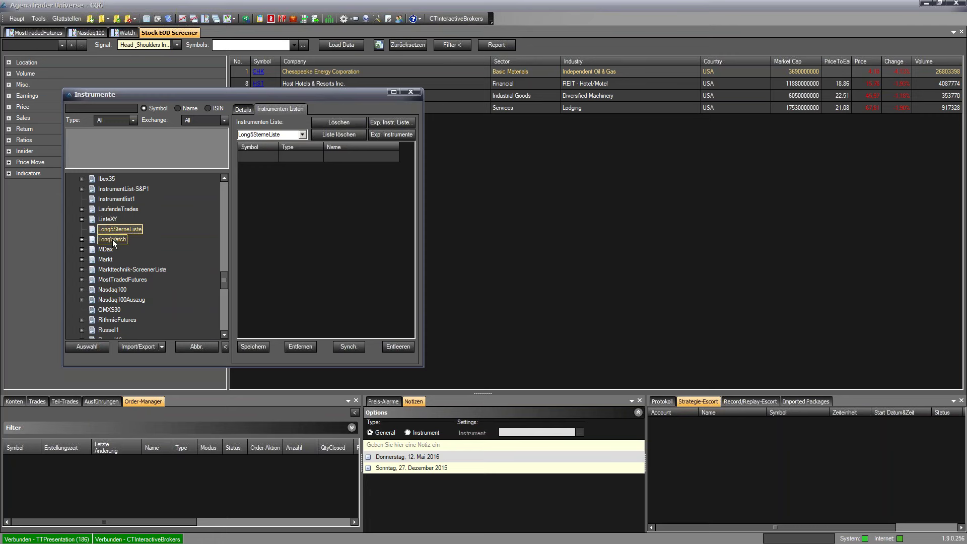
{"action": "left_click", "coordinate": [82, 240]}
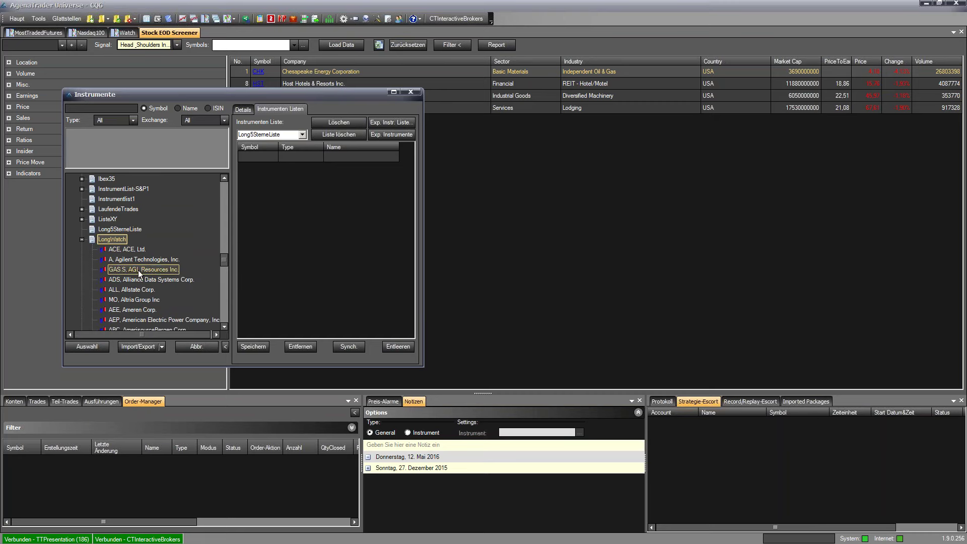
{"action": "left_click", "coordinate": [81, 240]}
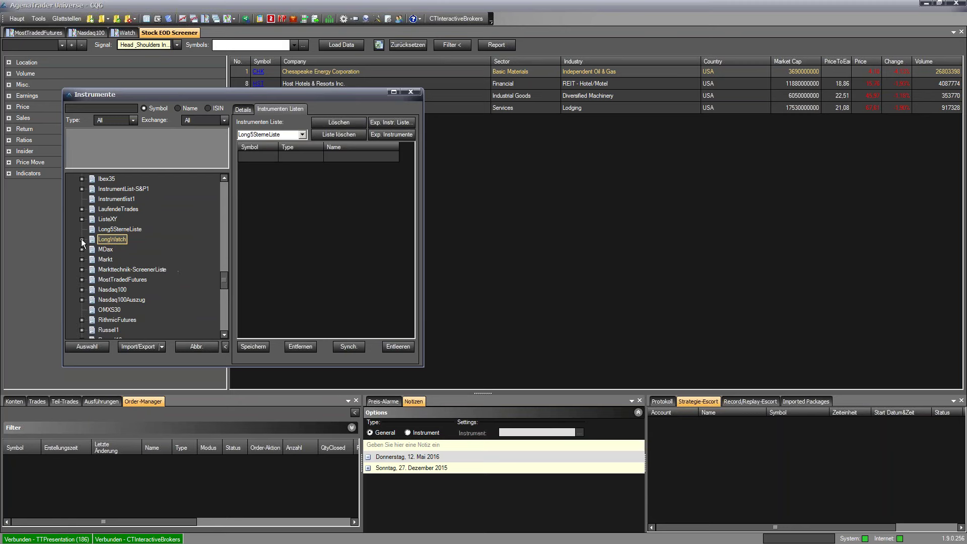
Select the word Long within the Long5SterneListe name for replacement
{"action": "left_click", "coordinate": [285, 135]}
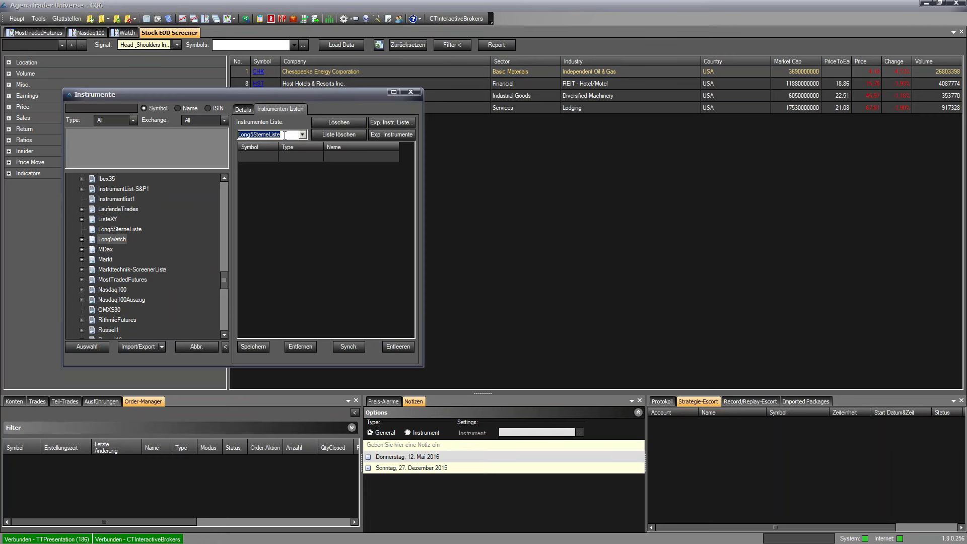
{"action": "left_click", "coordinate": [269, 135]}
{"action": "left_click_drag", "start_coordinate": [252, 134], "coordinate": [237, 134]}
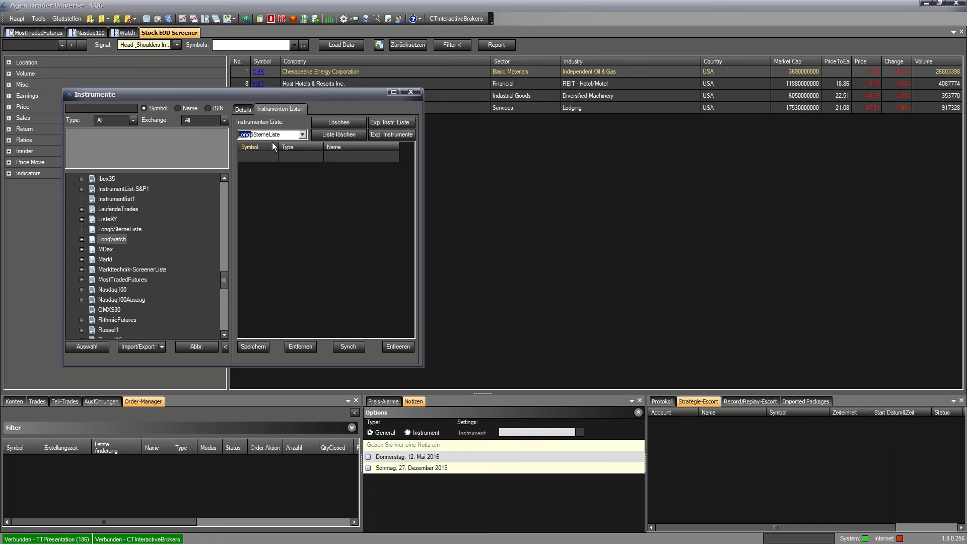
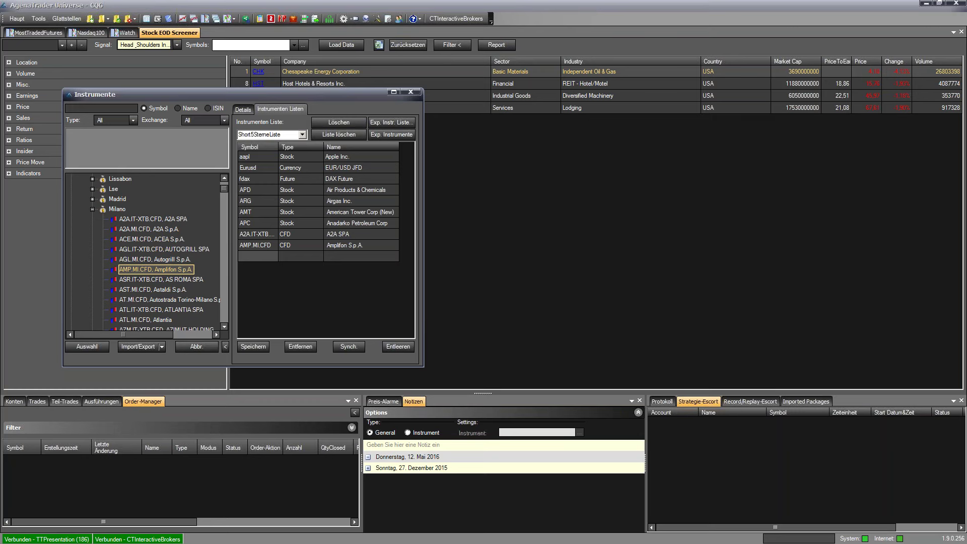
Collapse the Milano CFD group and save the filled instrument list as Short5SterneListe
{"action": "left_click", "coordinate": [92, 210]}
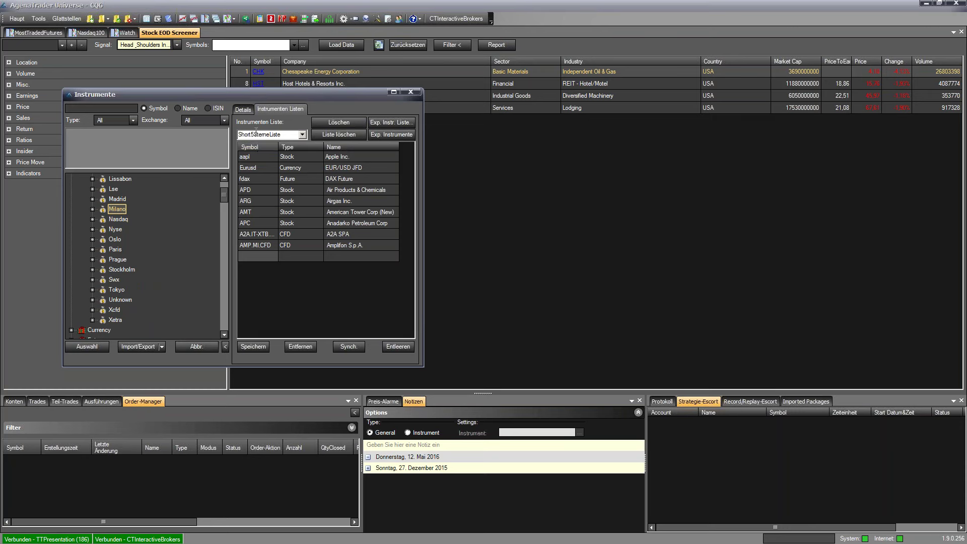
{"action": "left_click", "coordinate": [253, 347]}
Find Short5SterneListe among the static lists and review the instruments it contains
{"action": "left_click", "coordinate": [106, 272]}
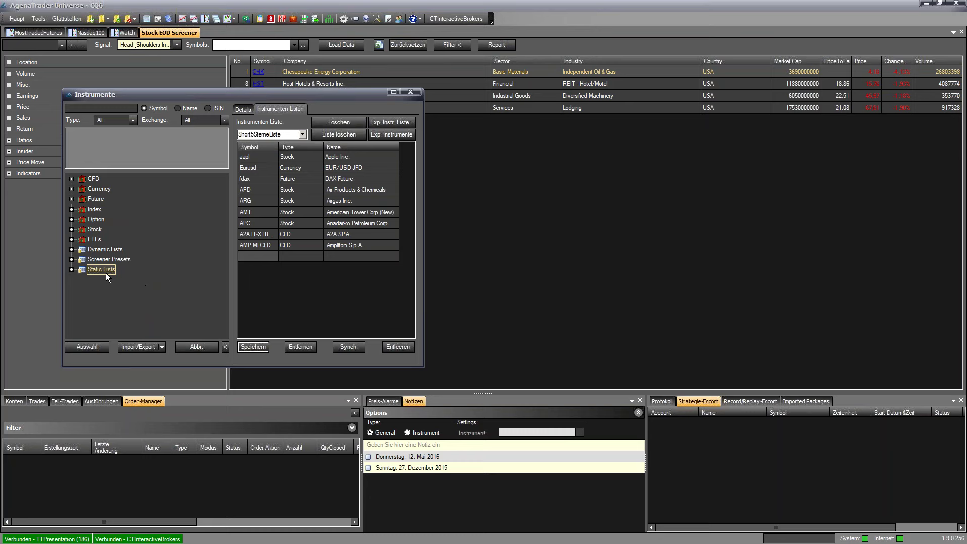
{"action": "left_click", "coordinate": [71, 270]}
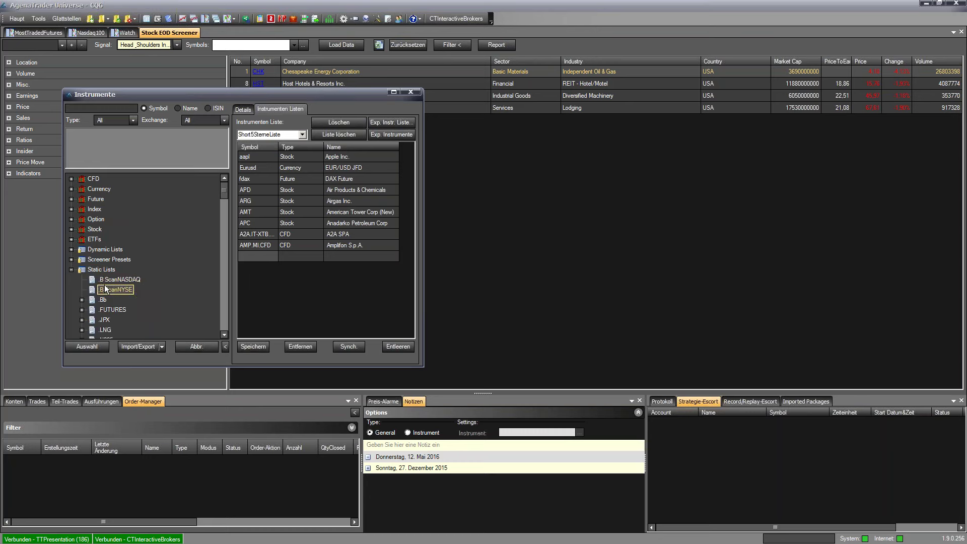
{"action": "key", "text": "Down"}
{"action": "key", "text": "Down"}
{"action": "key", "text": "Down"}
{"action": "key", "text": "Down"}
{"action": "key", "text": "Down"}
{"action": "key", "text": "Down"}
{"action": "key", "text": "Down"}
{"action": "key", "text": "Down"}
{"action": "key", "text": "Down"}
{"action": "key", "text": "s"}
{"action": "left_click", "coordinate": [131, 313]}
{"action": "left_click", "coordinate": [81, 313]}
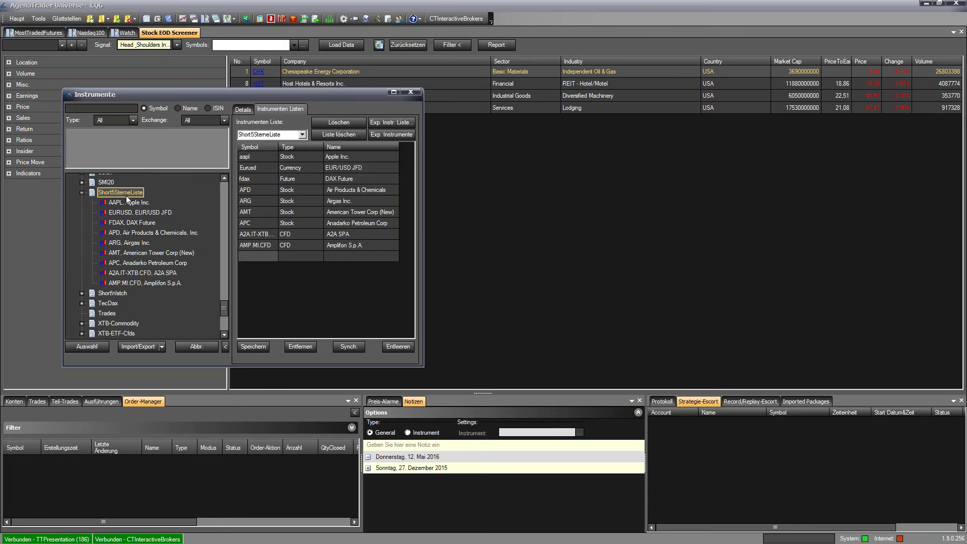
{"action": "left_click", "coordinate": [134, 233]}
{"action": "left_click", "coordinate": [140, 272]}
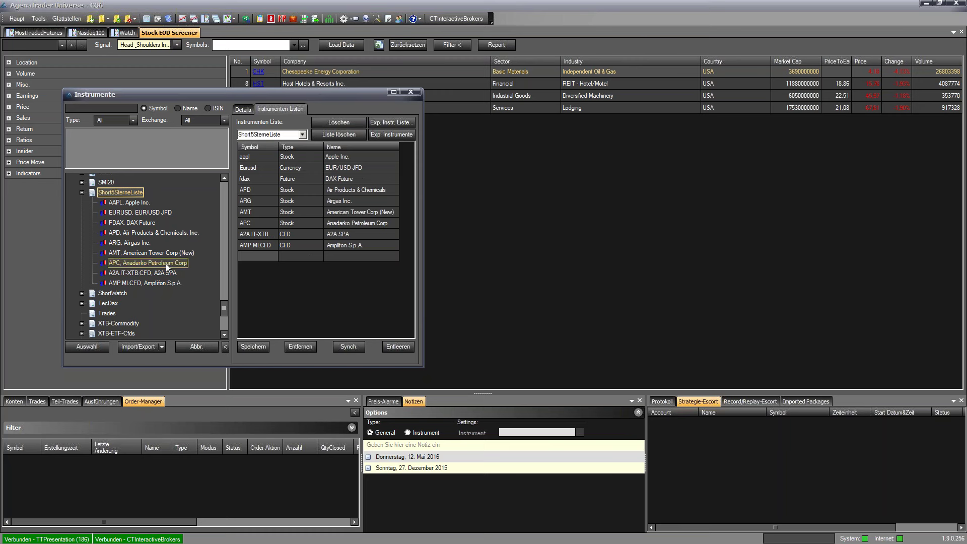
{"action": "left_click", "coordinate": [82, 192]}
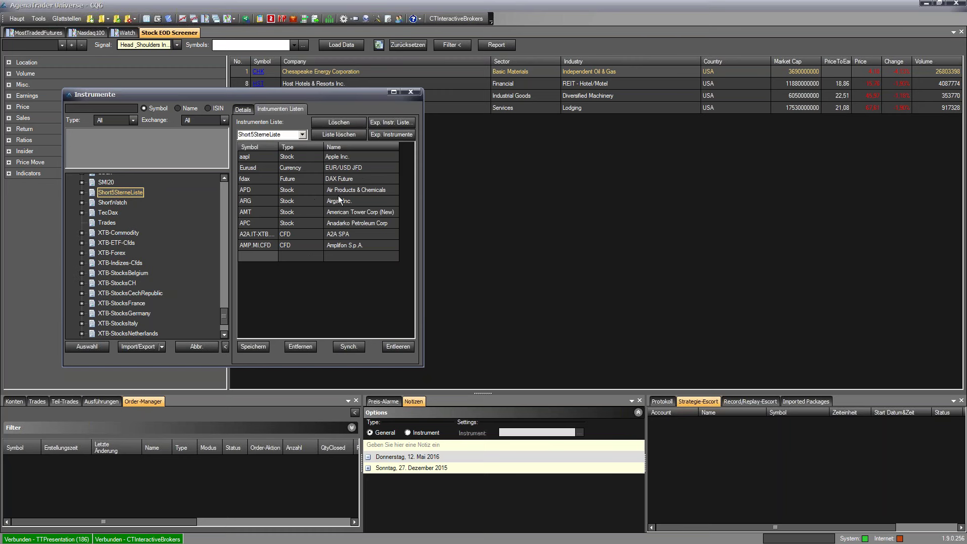
Close the Instrumente window and create a TabChart group for the static list S&P1
{"action": "left_click", "coordinate": [416, 94]}
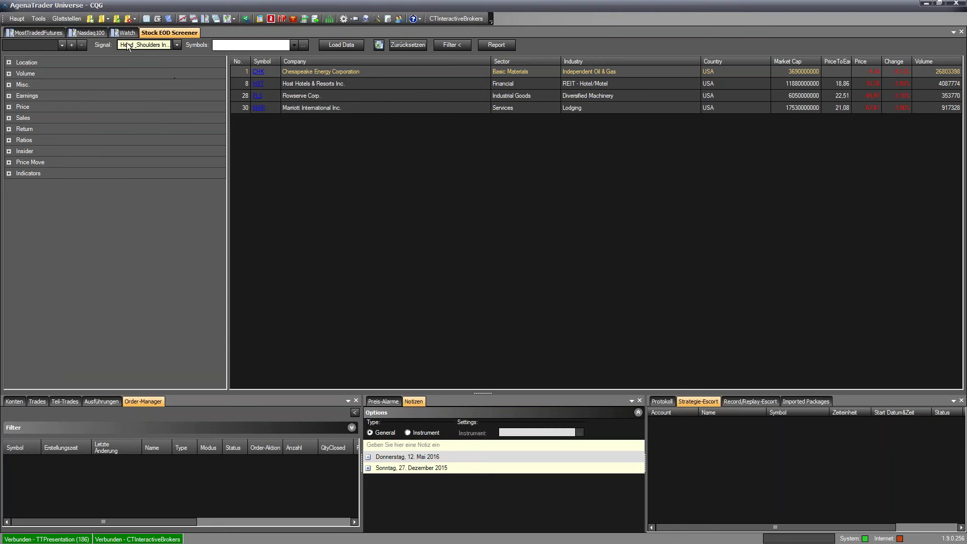
{"action": "left_click", "coordinate": [87, 32]}
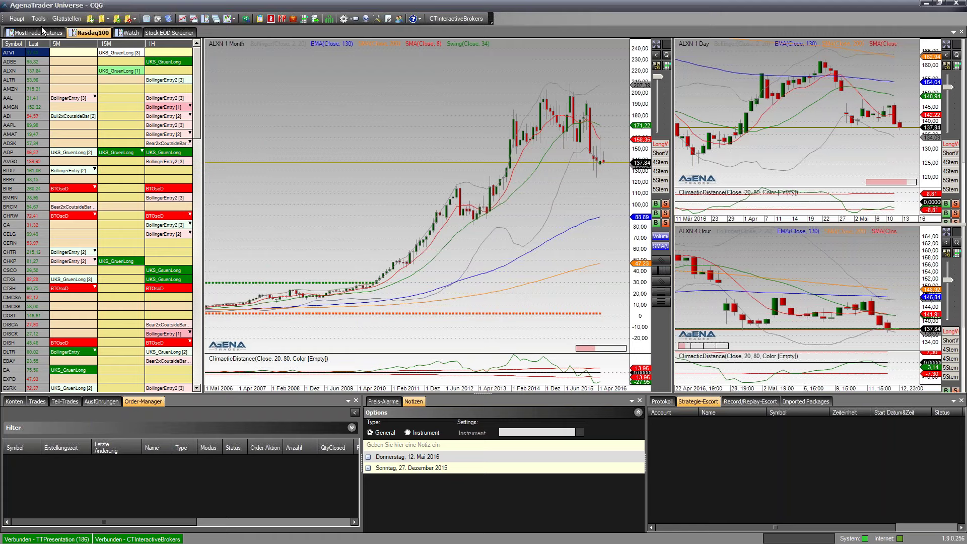
{"action": "left_click", "coordinate": [20, 19]}
{"action": "mouse_move", "coordinate": [51, 30]}
{"action": "mouse_move", "coordinate": [116, 31]}
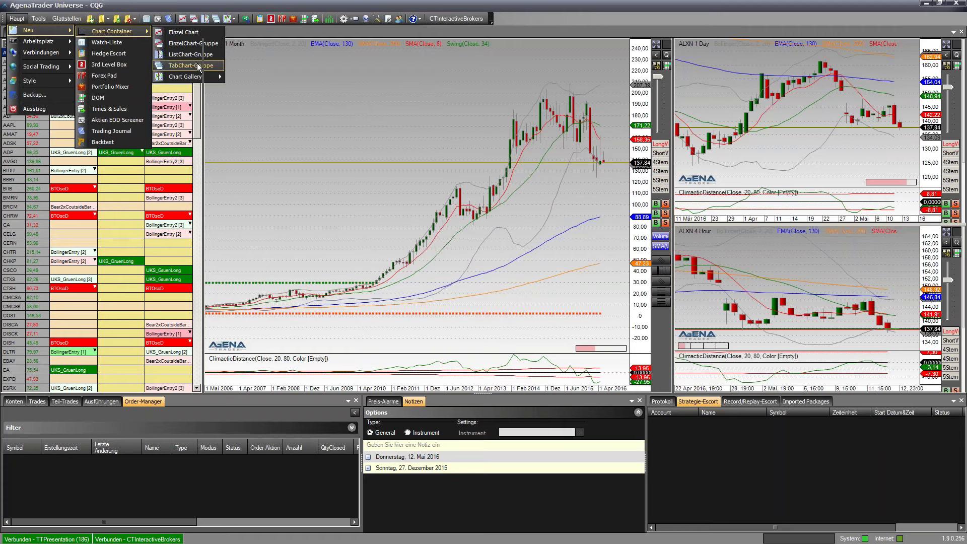
{"action": "left_click", "coordinate": [197, 63]}
{"action": "left_click", "coordinate": [310, 86]}
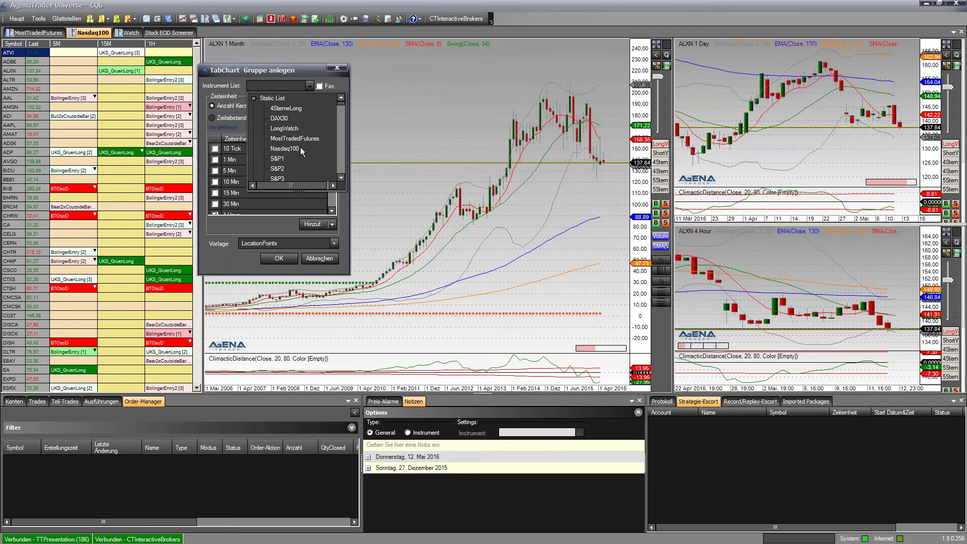
{"action": "left_click", "coordinate": [277, 158]}
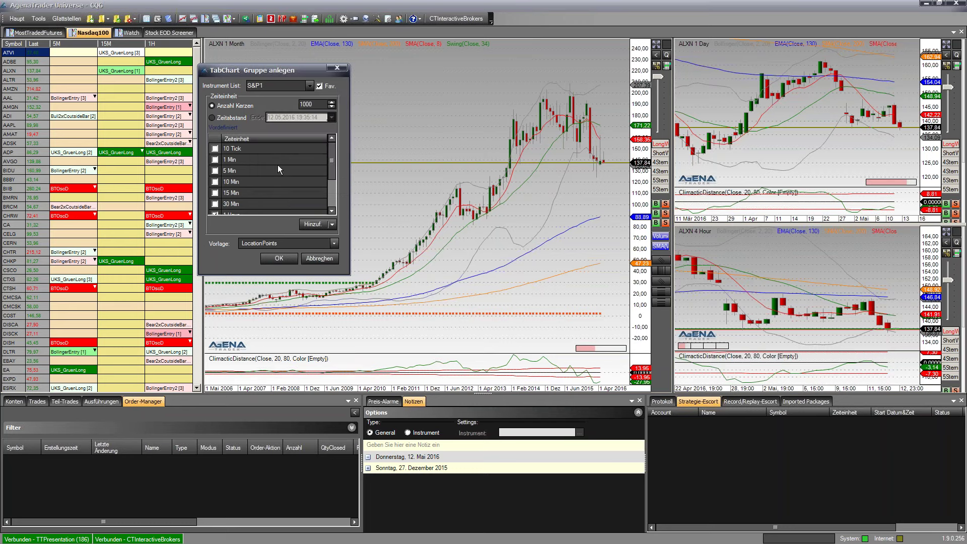
{"action": "left_click", "coordinate": [279, 258]}
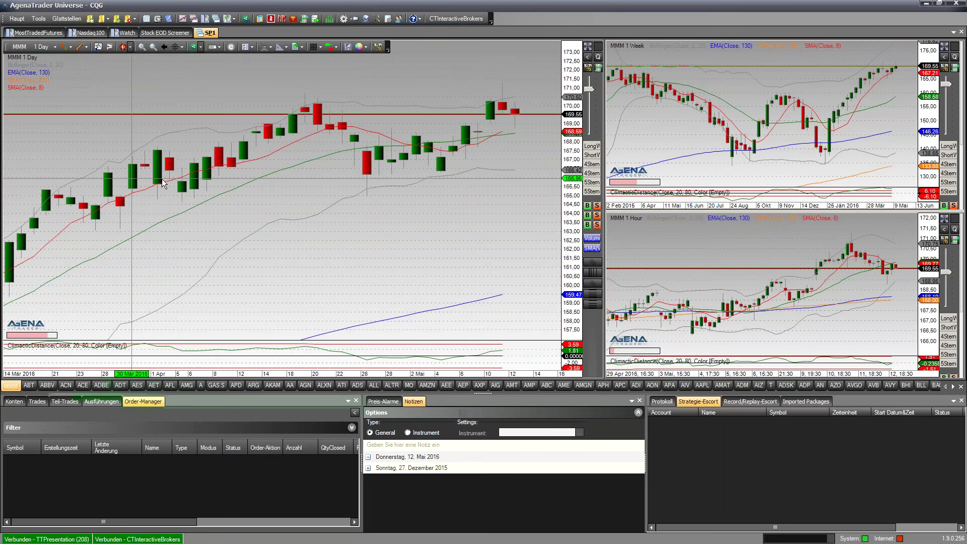
View the ABT and ABBV charts in the new S&P1 chart group
{"action": "left_click", "coordinate": [29, 386]}
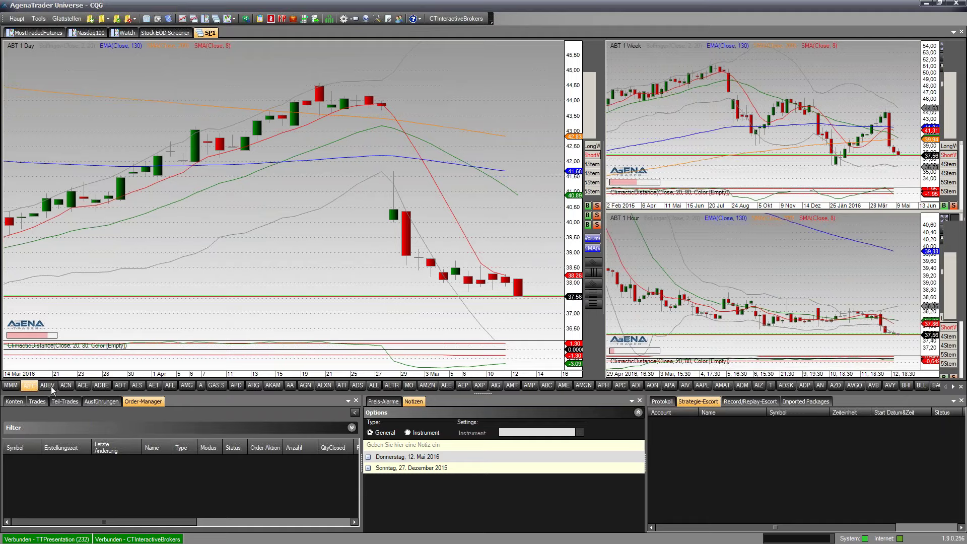
{"action": "left_click", "coordinate": [50, 386]}
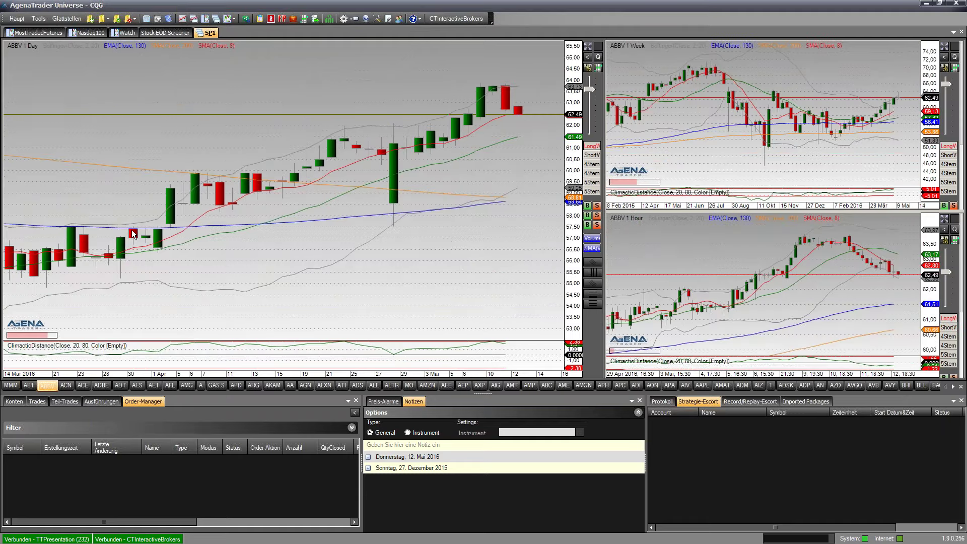
Look over the Nasdaq100 signal list and the Watch chart group for comparison
{"action": "left_click", "coordinate": [88, 32]}
{"action": "left_click_drag", "start_coordinate": [196, 229], "coordinate": [197, 119]}
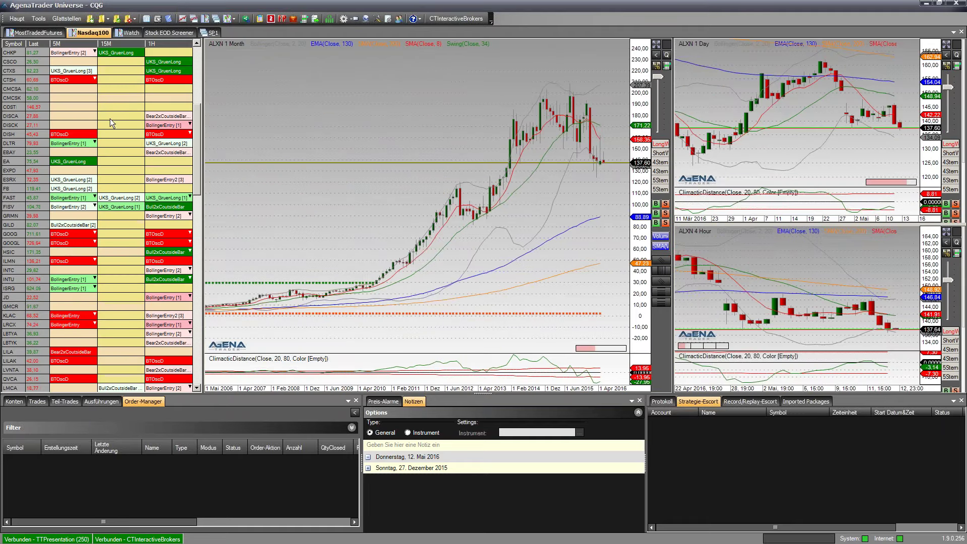
{"action": "scroll", "coordinate": [132, 78], "scroll_direction": "down", "scroll_amount": 1}
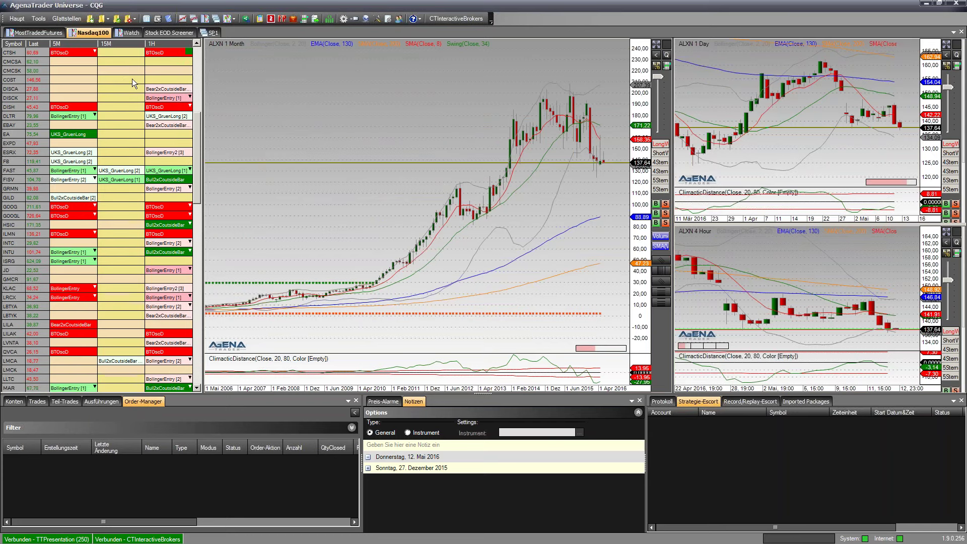
{"action": "left_click", "coordinate": [128, 32]}
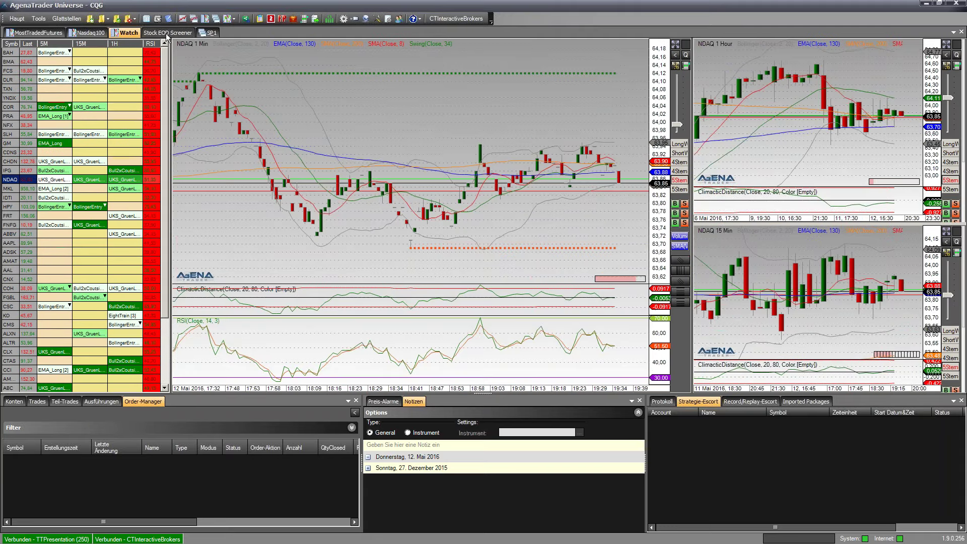
Return to the S&P1 chart group and go through its stock charts from ADT to ARG, including AET, GAS.S and APD
{"action": "left_click", "coordinate": [210, 33]}
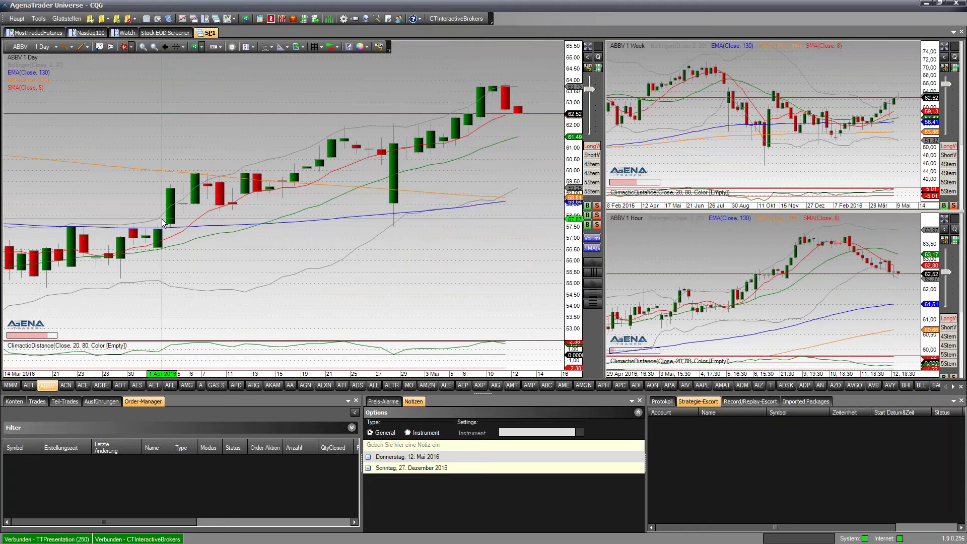
{"action": "left_click", "coordinate": [121, 385]}
{"action": "left_click", "coordinate": [143, 384]}
{"action": "left_click", "coordinate": [152, 385]}
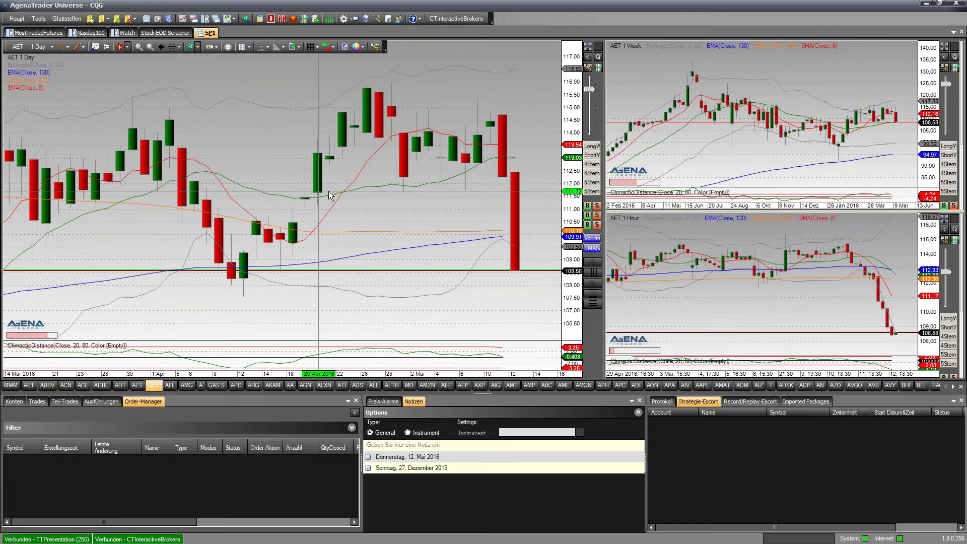
{"action": "left_click", "coordinate": [189, 385]}
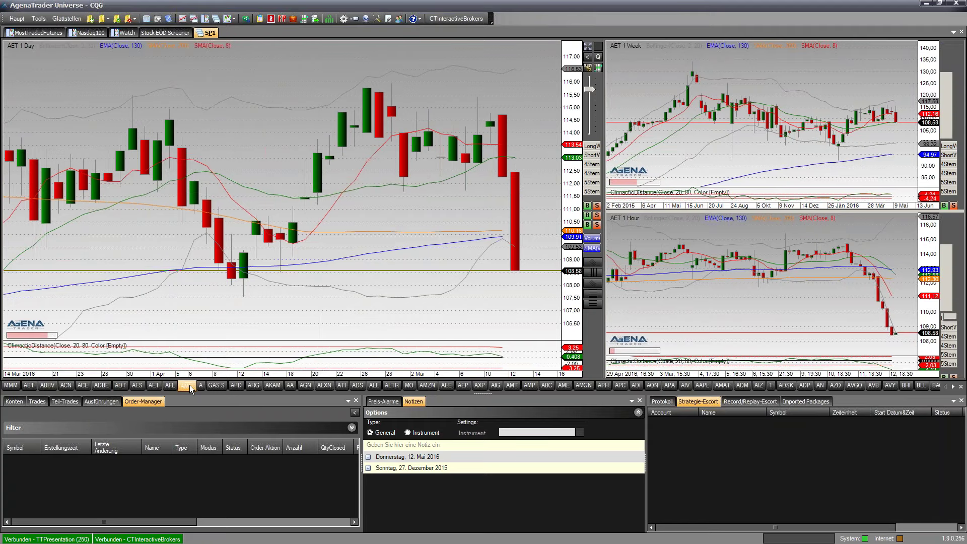
{"action": "left_click", "coordinate": [220, 386]}
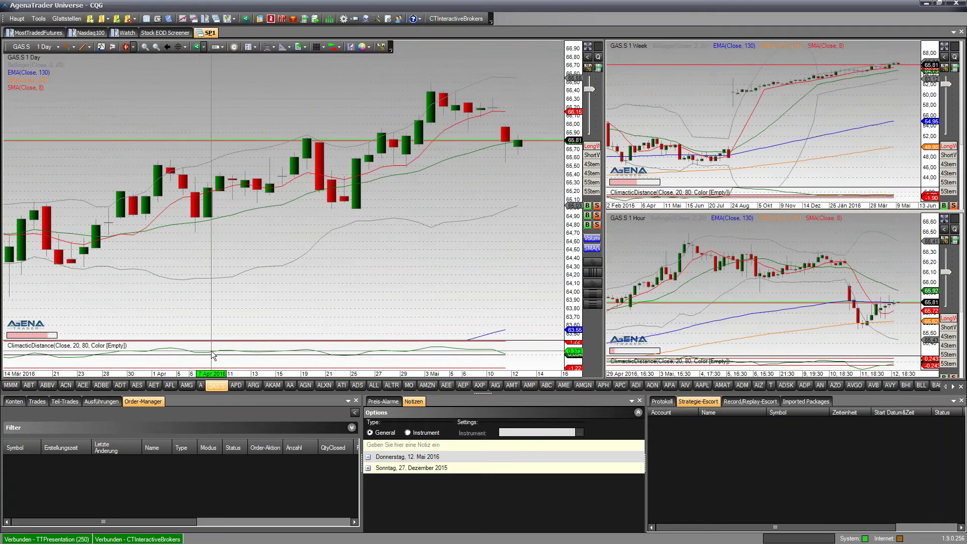
{"action": "left_click", "coordinate": [235, 385]}
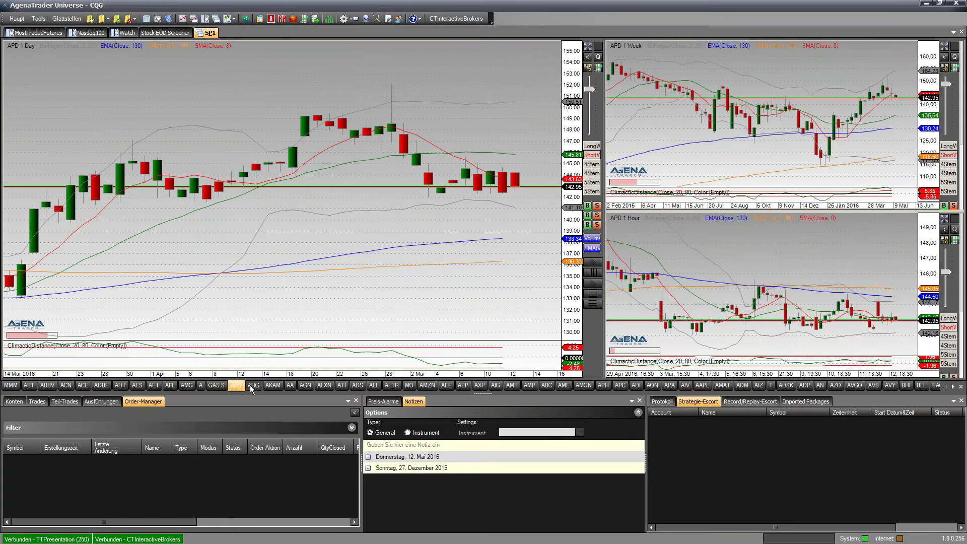
{"action": "left_click", "coordinate": [249, 385]}
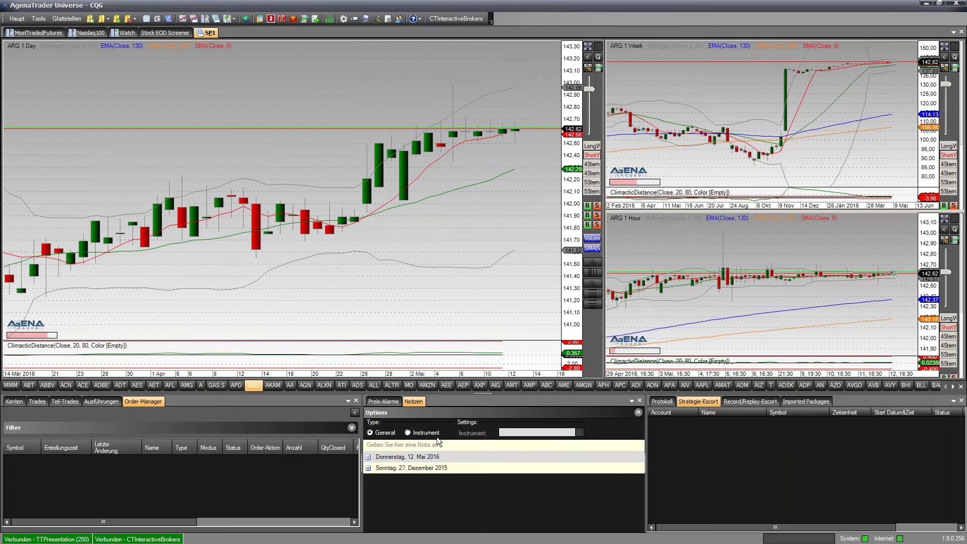
{"action": "mouse_move", "coordinate": [295, 352]}
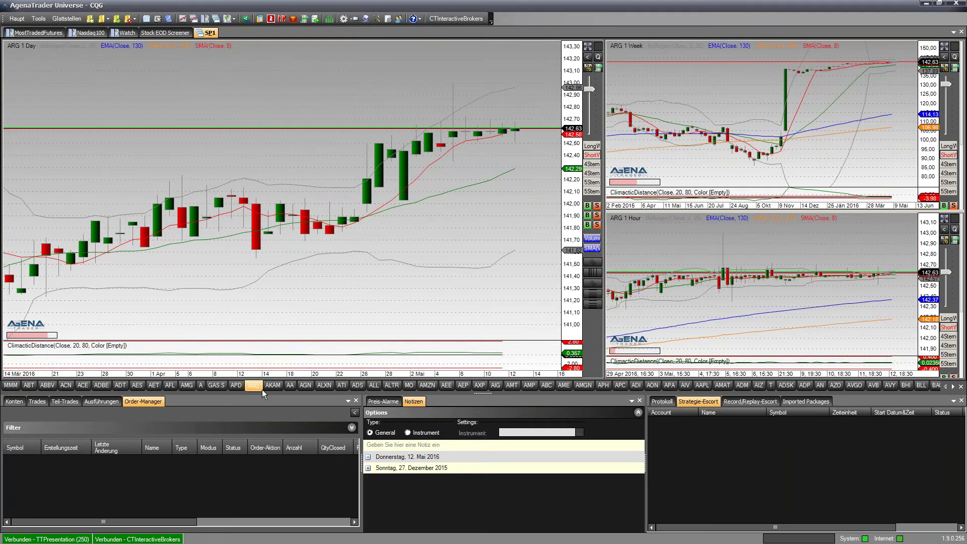
Go through the S&P1 stock charts AA, AGN, ALXN and ATI, showing a longer price history on ATI's daily chart
{"action": "left_click", "coordinate": [291, 385]}
{"action": "left_click", "coordinate": [305, 385]}
{"action": "left_click", "coordinate": [326, 385]}
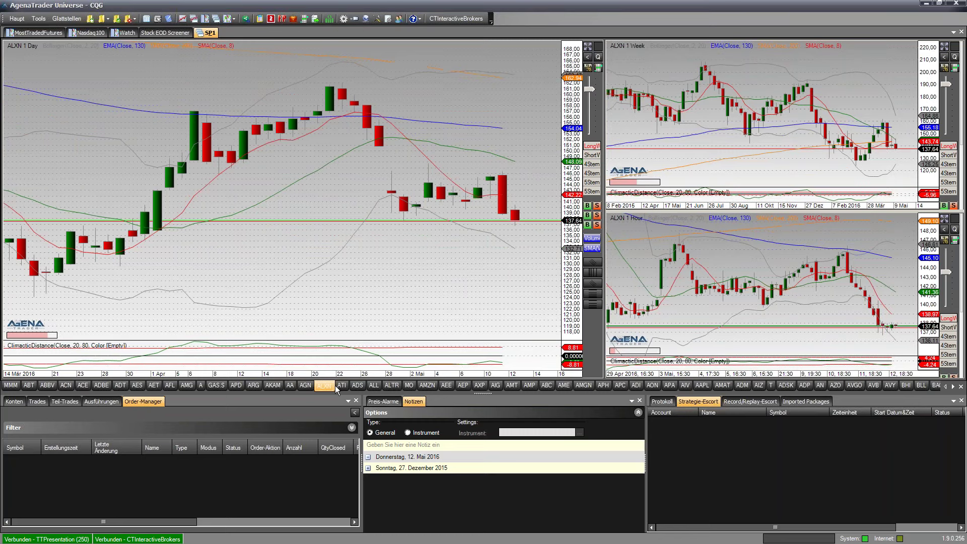
{"action": "left_click", "coordinate": [336, 386]}
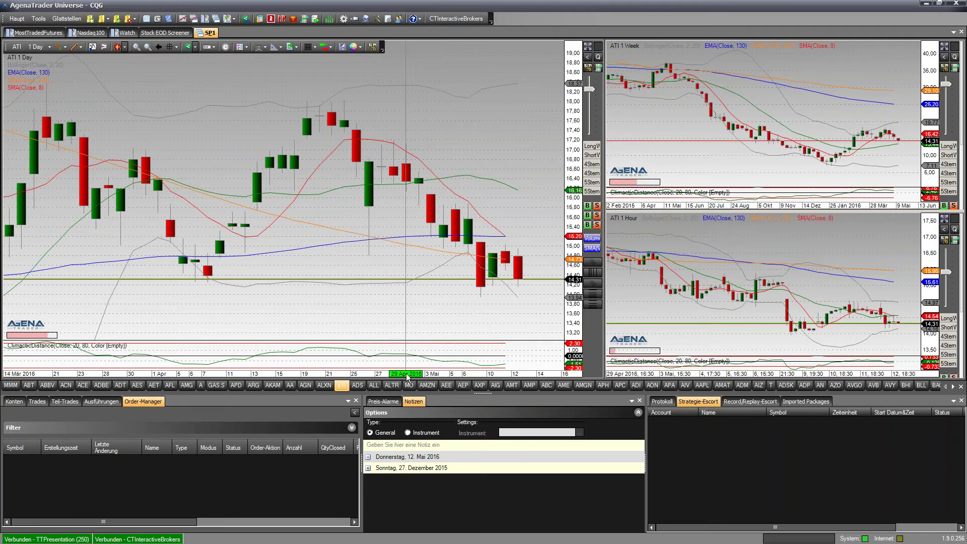
{"action": "scroll", "coordinate": [405, 376], "scroll_direction": "down", "scroll_amount": 3}
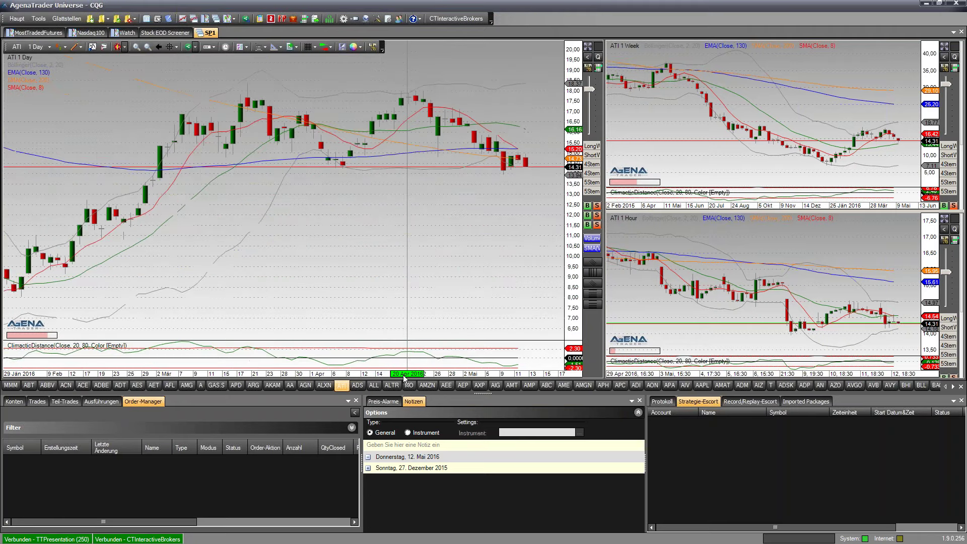
{"action": "scroll", "coordinate": [406, 373], "scroll_direction": "up", "scroll_amount": 1}
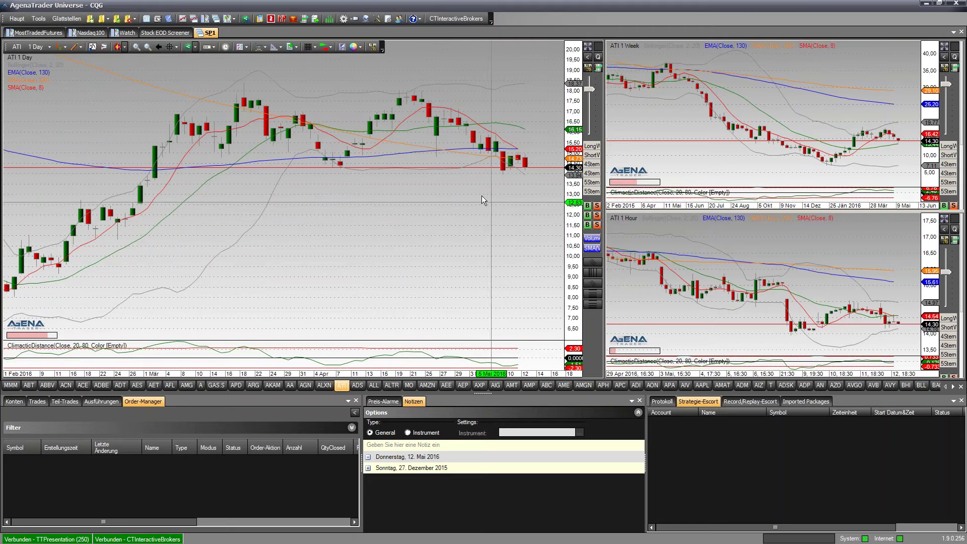
Add the ATI stock to the instrument list Short5SterneListe directly from its daily chart
{"action": "left_click", "coordinate": [297, 46]}
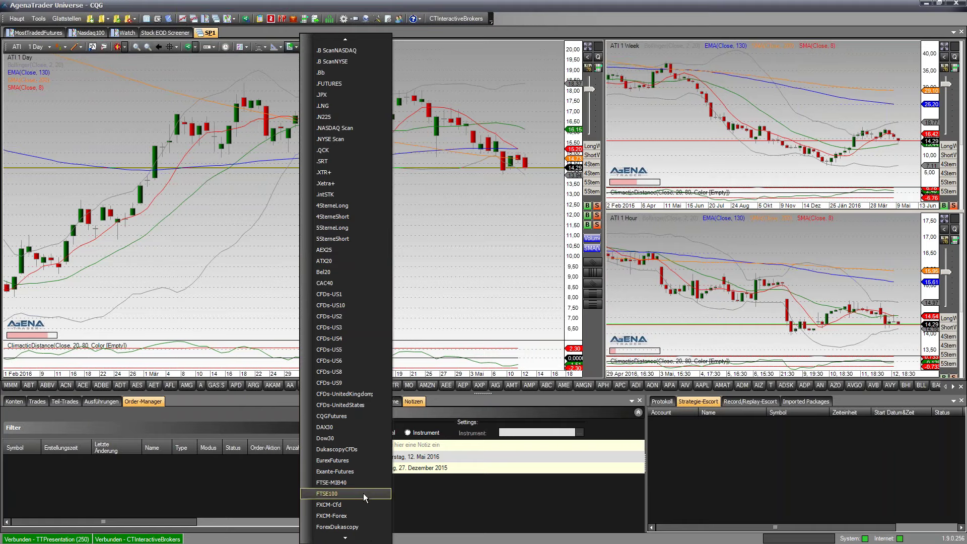
{"action": "left_click_drag", "start_coordinate": [345, 540], "coordinate": [345, 540]}
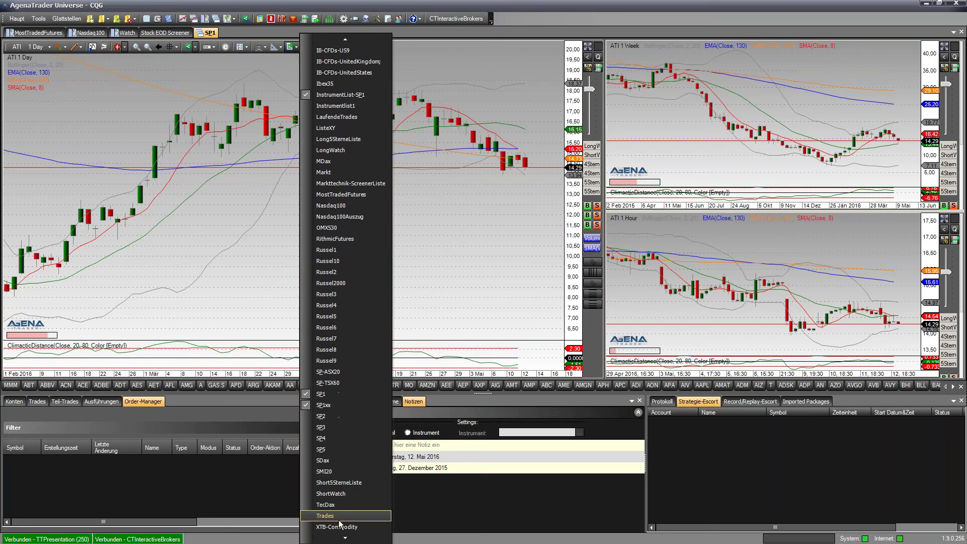
{"action": "left_click", "coordinate": [340, 482]}
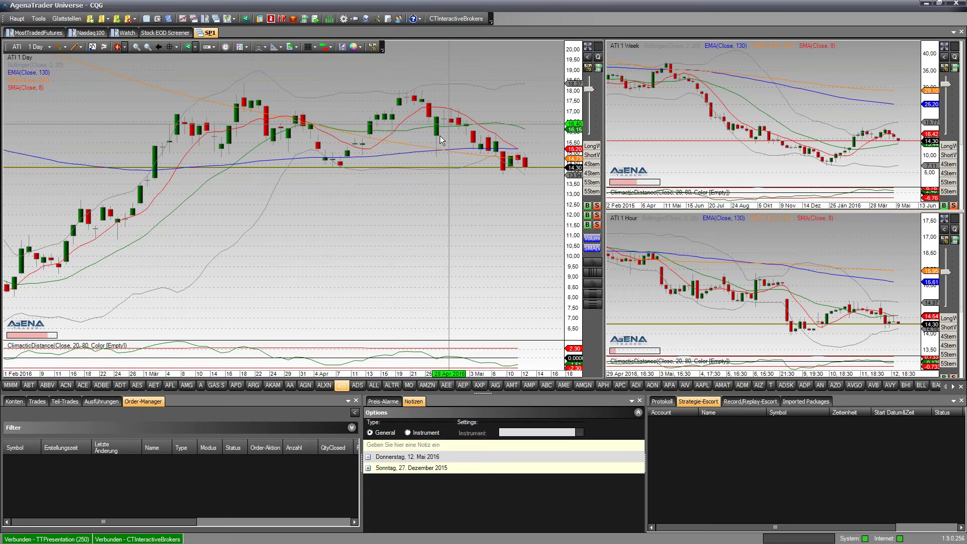
Check which instrument lists ATI is assigned to, leaving the assignments as they are
{"action": "left_click", "coordinate": [297, 46]}
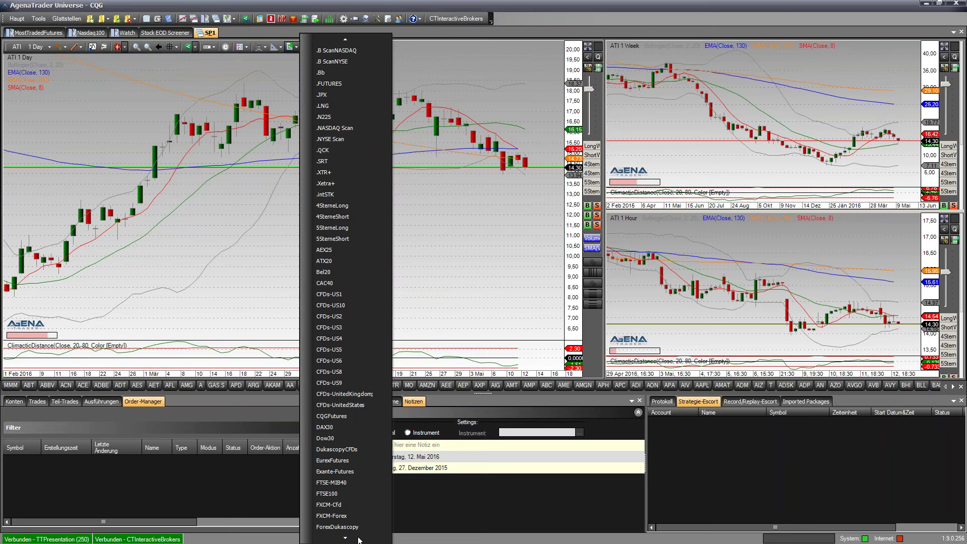
{"action": "scroll", "coordinate": [359, 539], "scroll_direction": "down", "scroll_amount": 20}
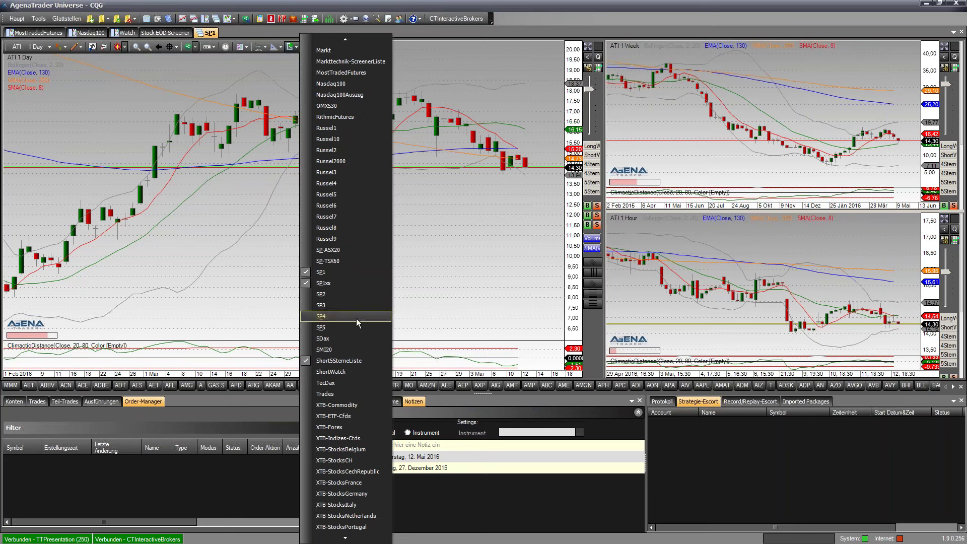
{"action": "left_click", "coordinate": [454, 252]}
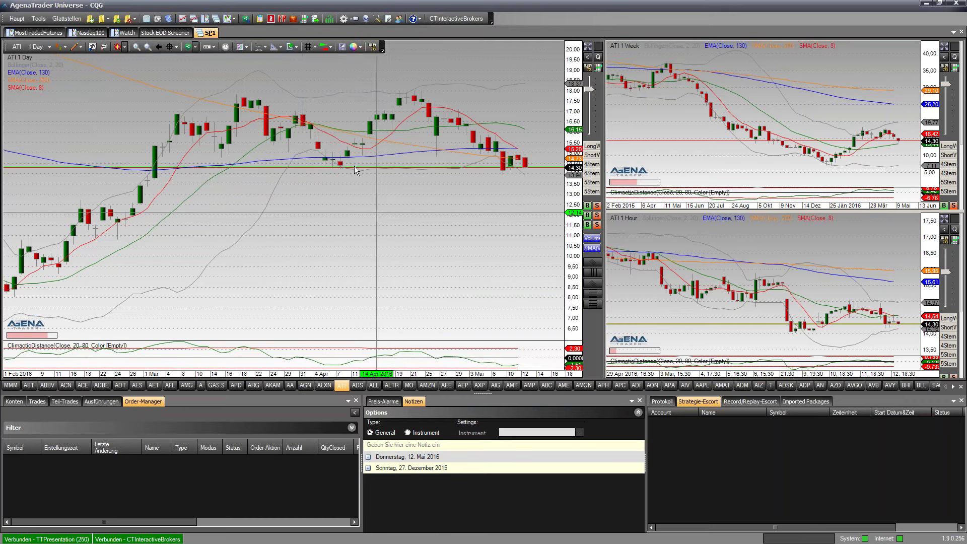
{"action": "left_click", "coordinate": [296, 47]}
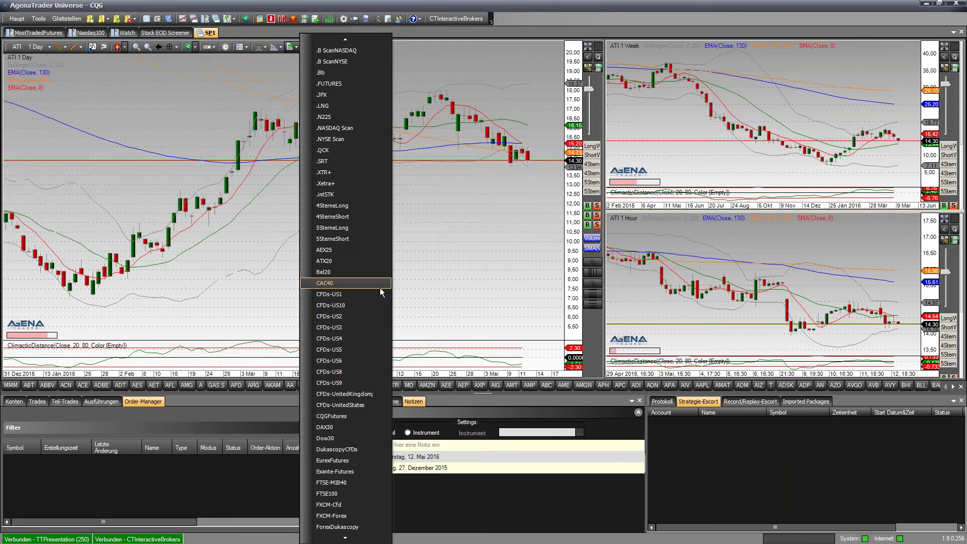
{"action": "scroll", "coordinate": [354, 540], "scroll_direction": "down", "scroll_amount": 8}
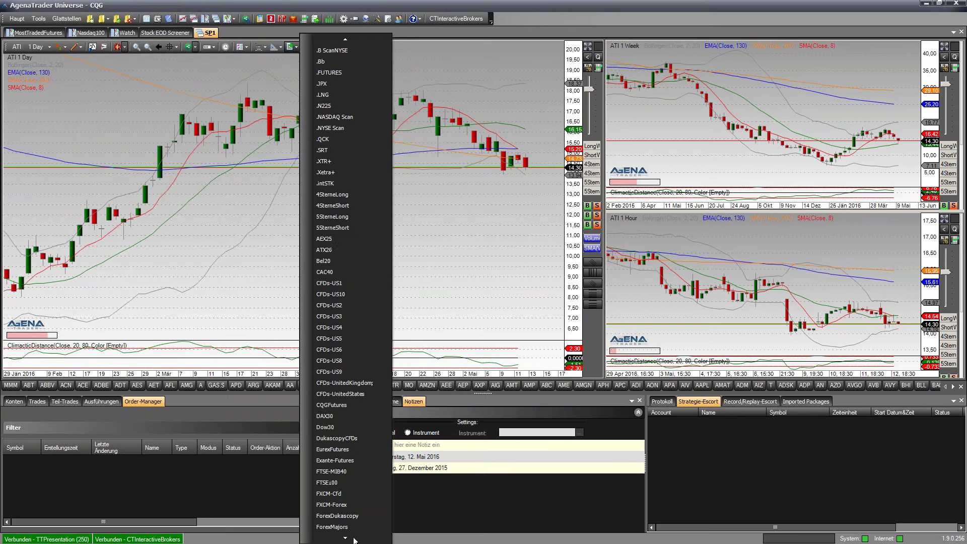
{"action": "scroll", "coordinate": [348, 353], "scroll_direction": "down", "scroll_amount": 15}
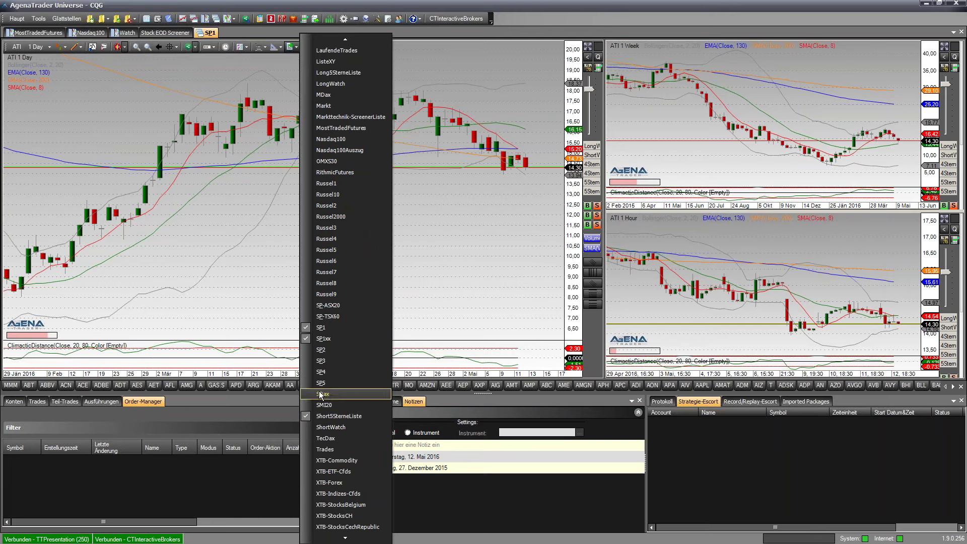
{"action": "left_click", "coordinate": [493, 233]}
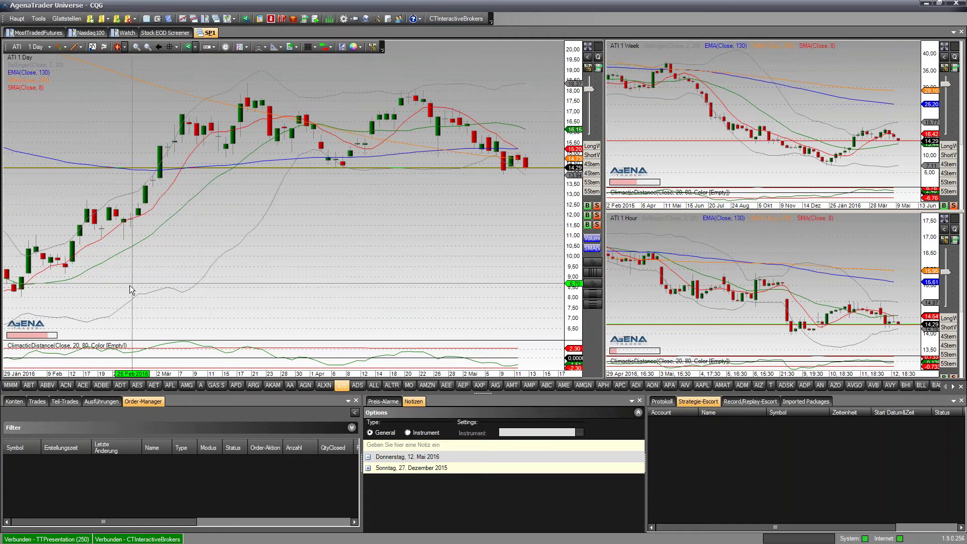
Go through the charts at the start of the S&P1 group, from MMM to ACE
{"action": "left_click", "coordinate": [19, 387]}
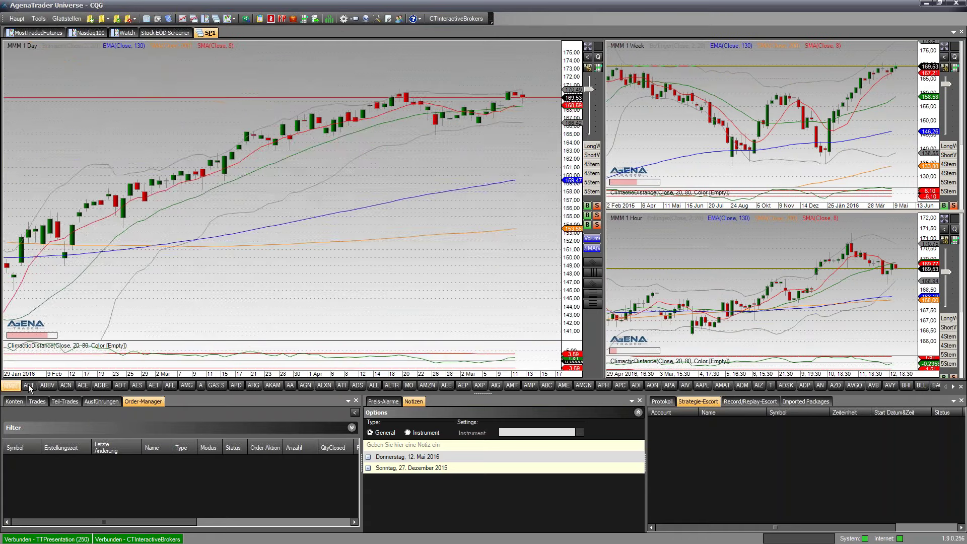
{"action": "left_click", "coordinate": [29, 386]}
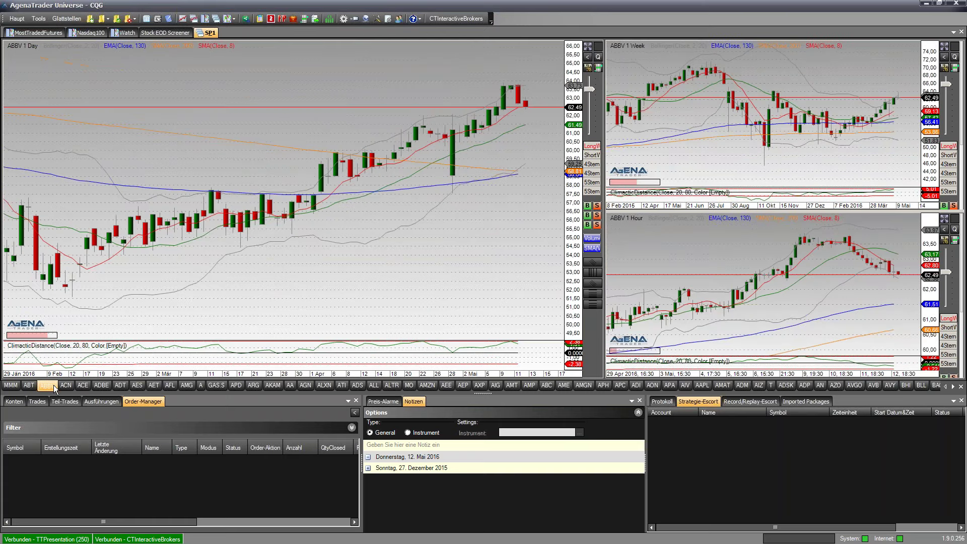
{"action": "key", "text": "Right"}
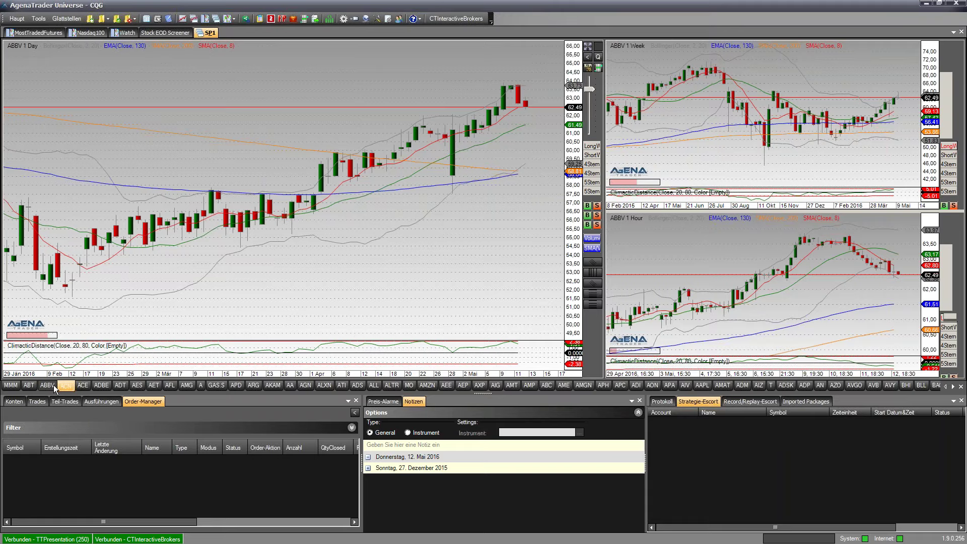
{"action": "key", "text": "Right"}
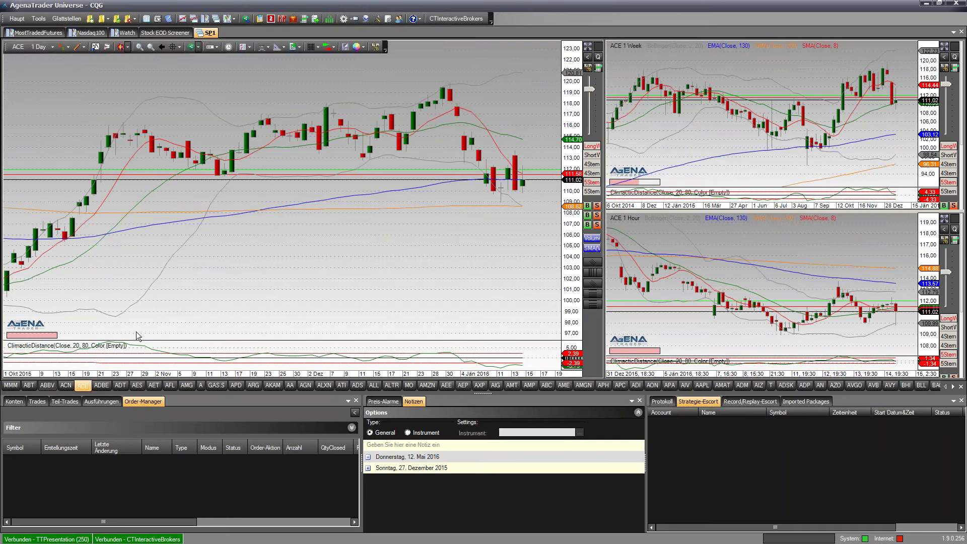
Remove ACE from the LongWatch list and assign it to the ShortWatch list from its daily chart
{"action": "left_click", "coordinate": [593, 147]}
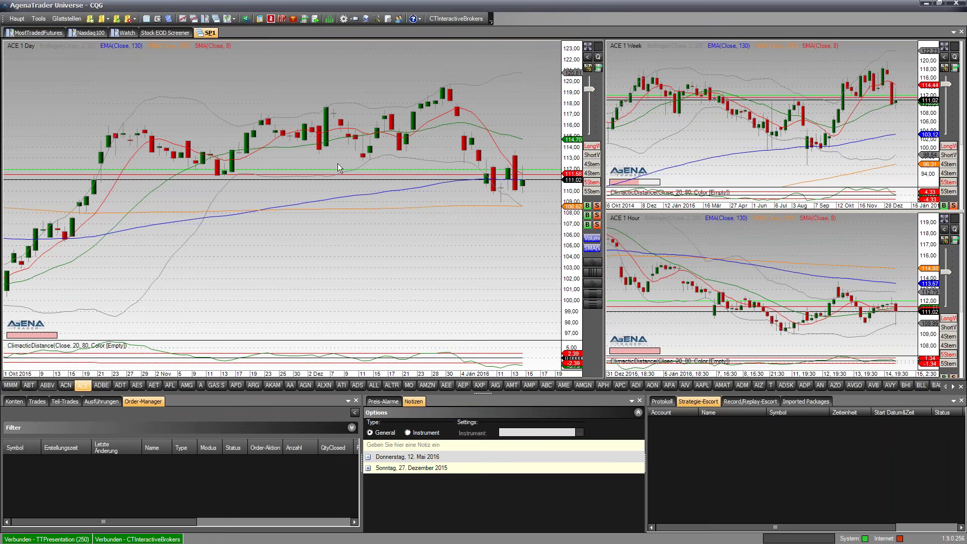
{"action": "left_click", "coordinate": [598, 147]}
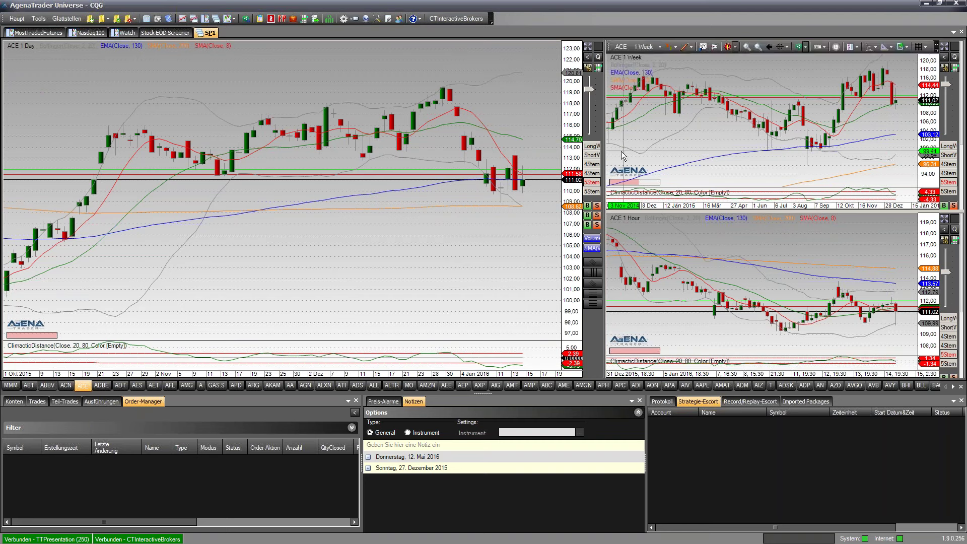
{"action": "left_click", "coordinate": [593, 156]}
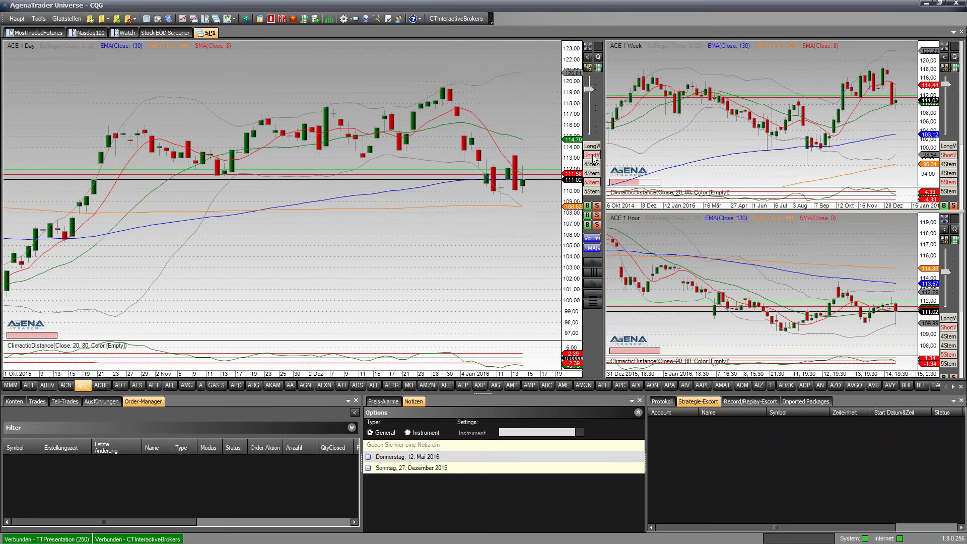
Open the Instrument-Escort, look through the stocks of the static list ShortWatch, and close the window
{"action": "left_click", "coordinate": [38, 18]}
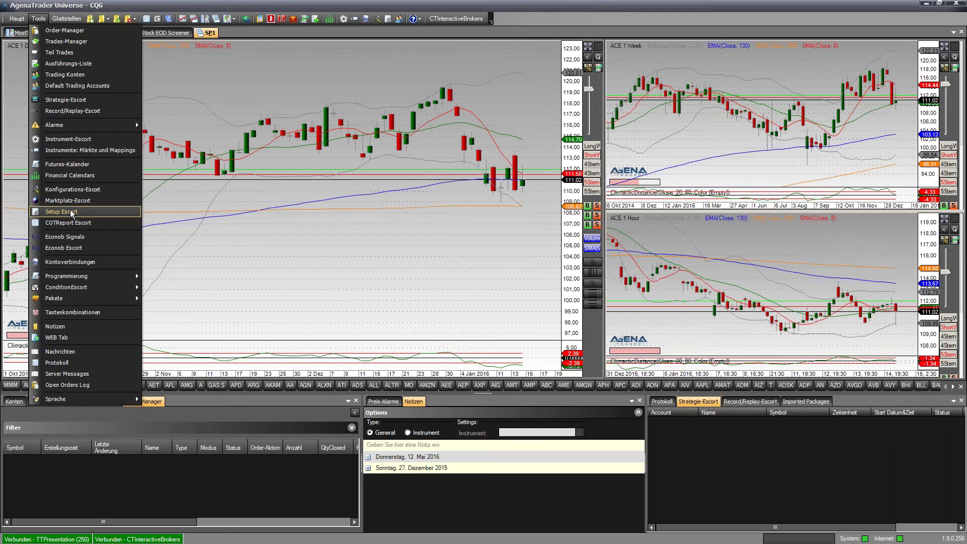
{"action": "left_click", "coordinate": [69, 142]}
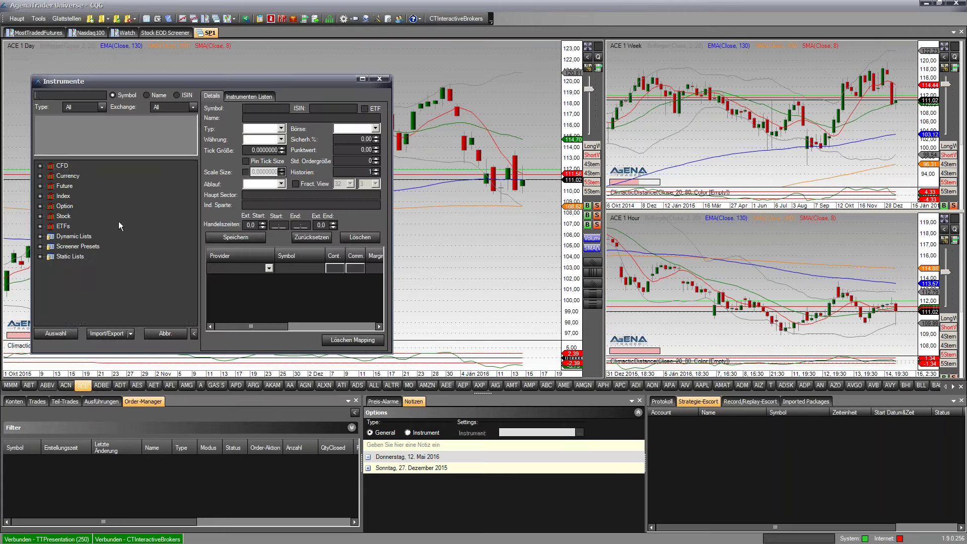
{"action": "scroll", "coordinate": [81, 291], "scroll_direction": "down", "scroll_amount": 4}
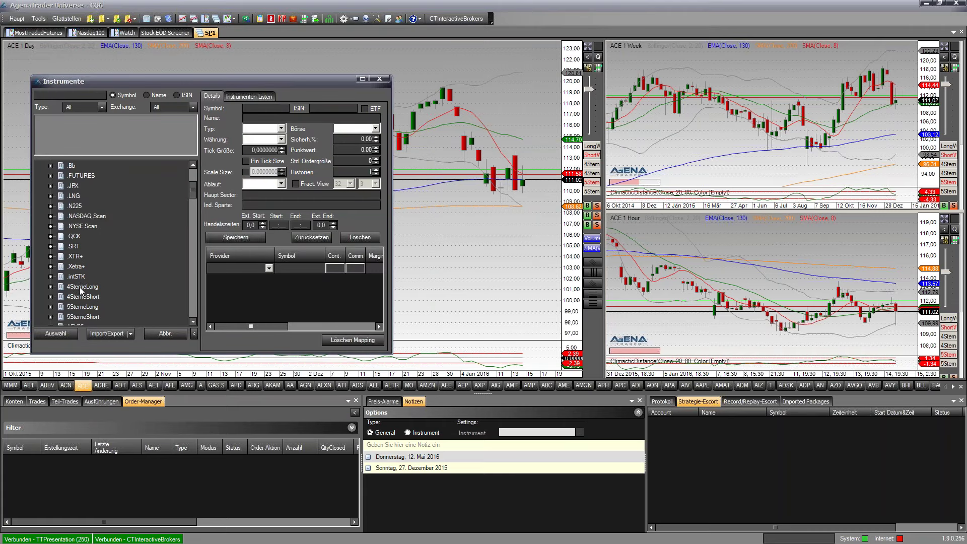
{"action": "scroll", "coordinate": [80, 291], "scroll_direction": "down", "scroll_amount": 15}
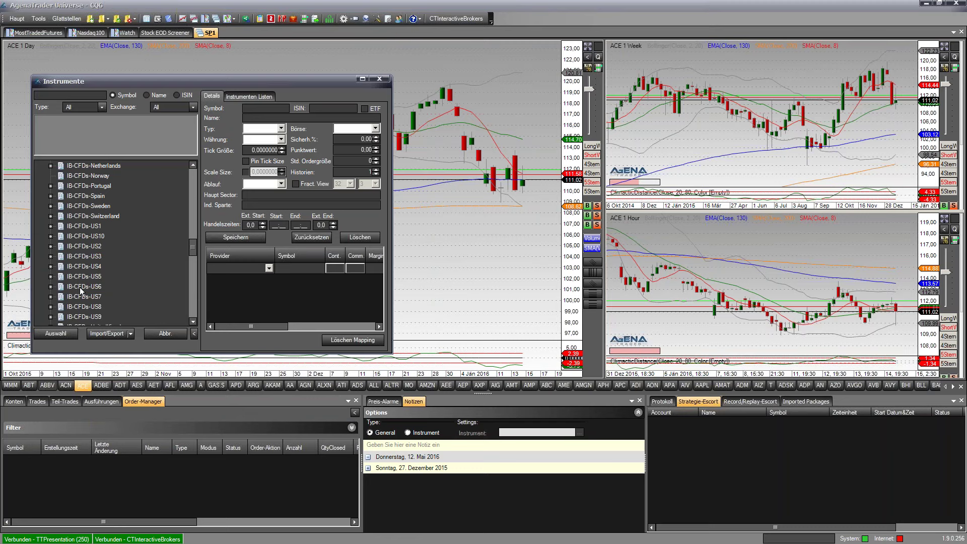
{"action": "scroll", "coordinate": [79, 287], "scroll_direction": "up", "scroll_amount": 2}
{"action": "left_click", "coordinate": [80, 297]}
{"action": "left_click", "coordinate": [51, 297]}
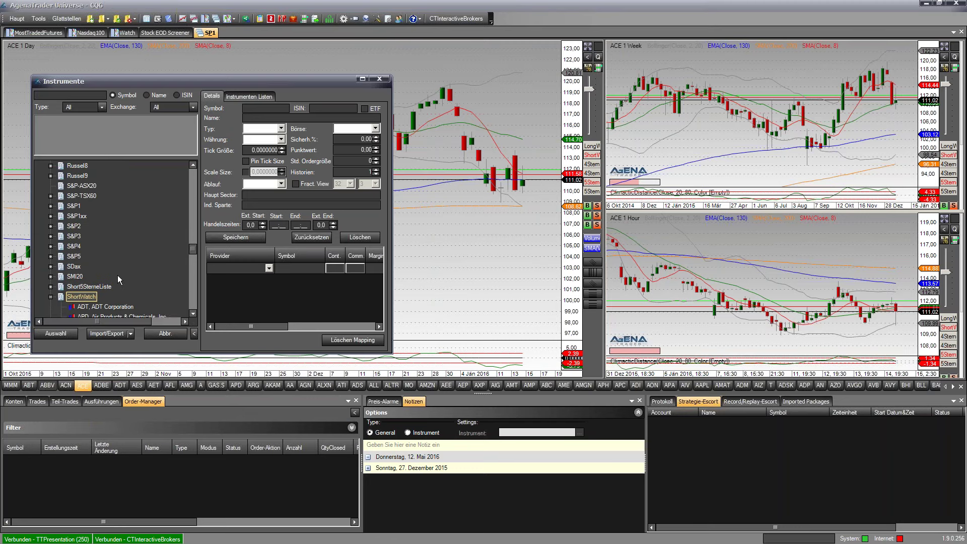
{"action": "scroll", "coordinate": [126, 270], "scroll_direction": "down", "scroll_amount": 2}
{"action": "scroll", "coordinate": [125, 268], "scroll_direction": "down", "scroll_amount": 2}
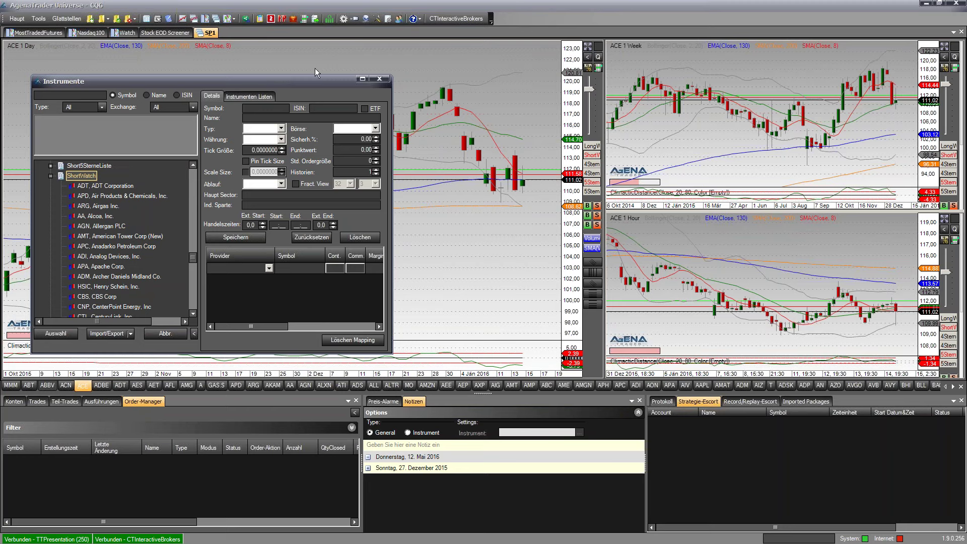
{"action": "left_click", "coordinate": [381, 78]}
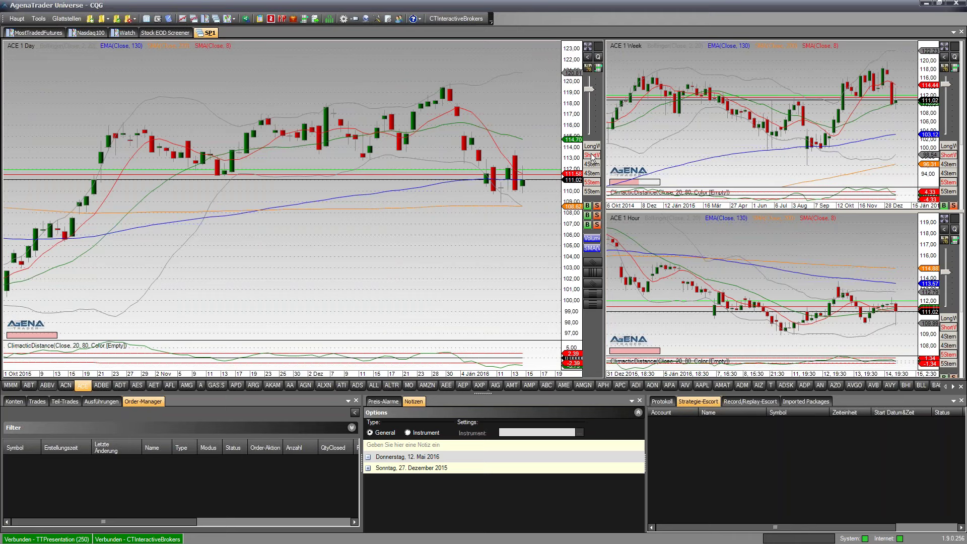
Reopen the Instrument-Escort, load the ShortWatch list for list editing, and look for the ACE entry in it
{"action": "mouse_move", "coordinate": [271, 177]}
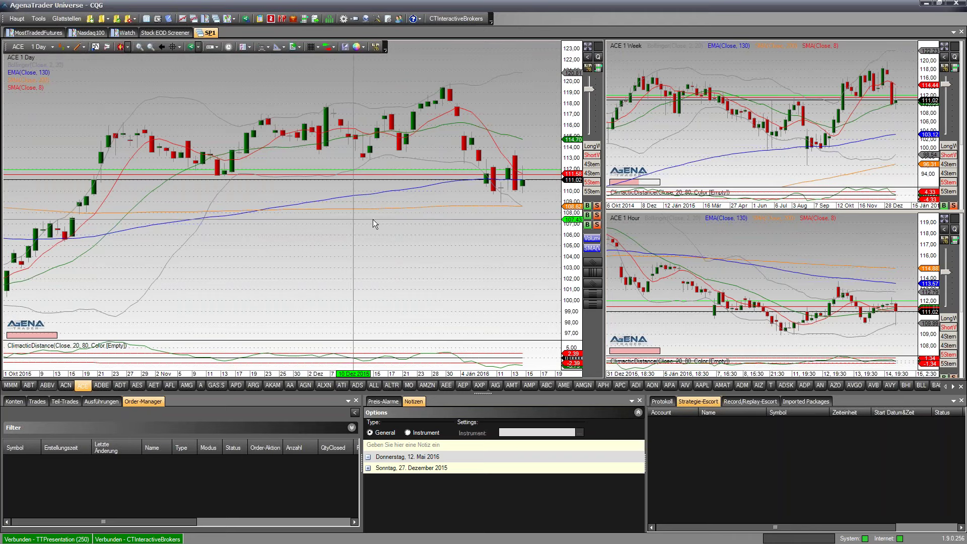
{"action": "left_click", "coordinate": [38, 18]}
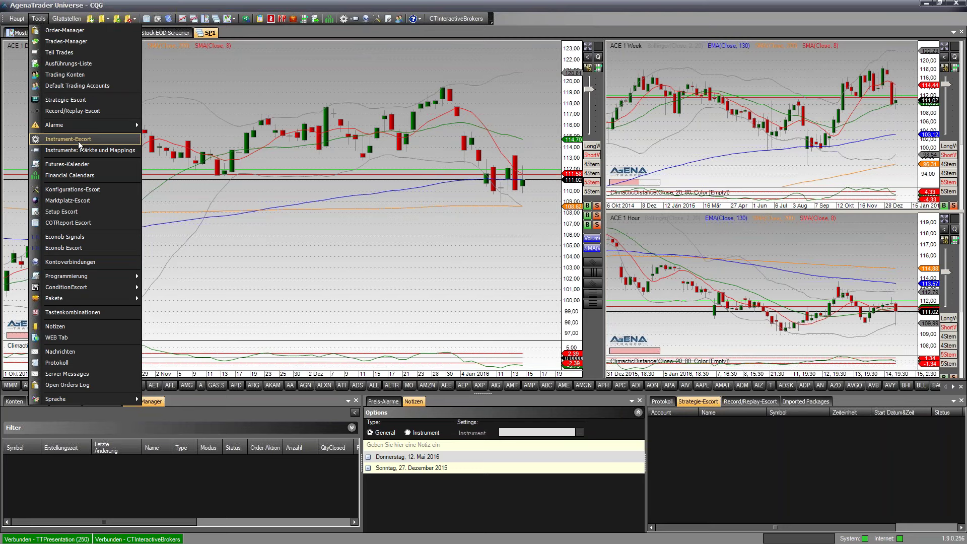
{"action": "left_click", "coordinate": [79, 141]}
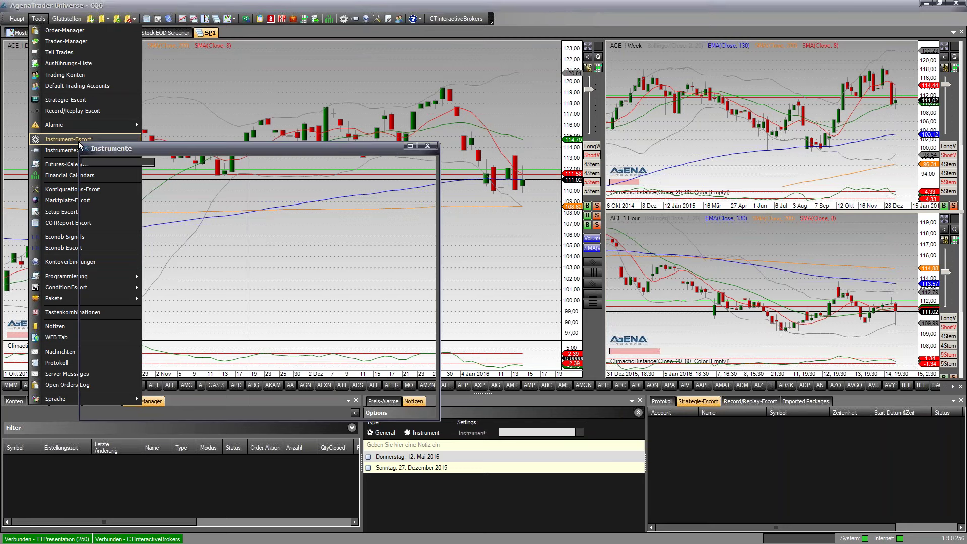
{"action": "left_click", "coordinate": [297, 162]}
{"action": "left_click", "coordinate": [319, 188]}
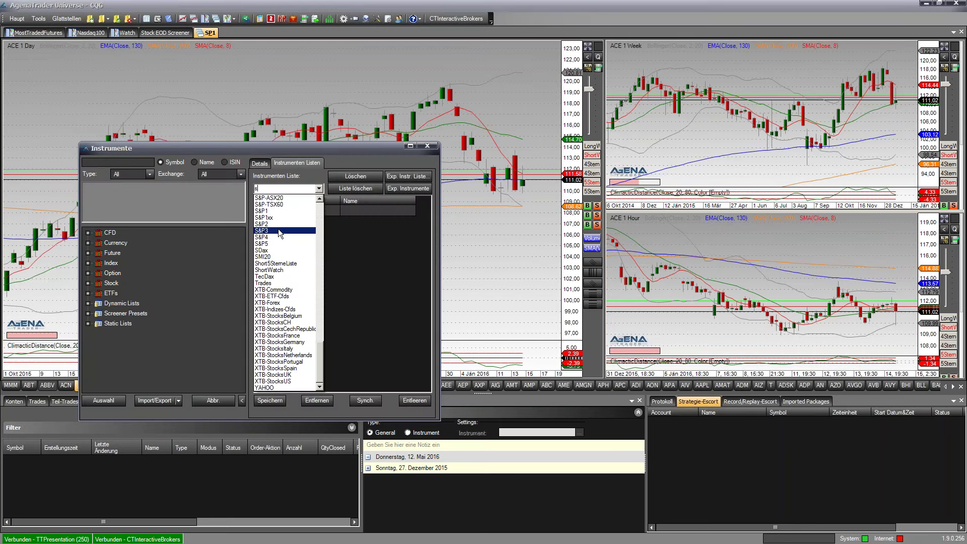
{"action": "left_click", "coordinate": [284, 271]}
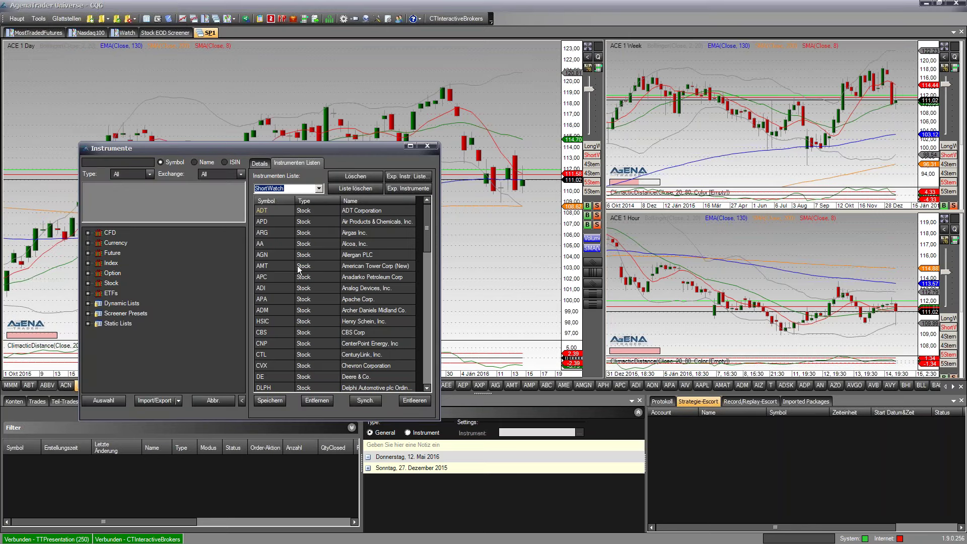
{"action": "scroll", "coordinate": [299, 270], "scroll_direction": "down", "scroll_amount": 1}
{"action": "scroll", "coordinate": [298, 270], "scroll_direction": "down", "scroll_amount": 4}
{"action": "scroll", "coordinate": [299, 270], "scroll_direction": "up", "scroll_amount": 5}
{"action": "left_click", "coordinate": [319, 189]}
{"action": "left_click", "coordinate": [282, 196]}
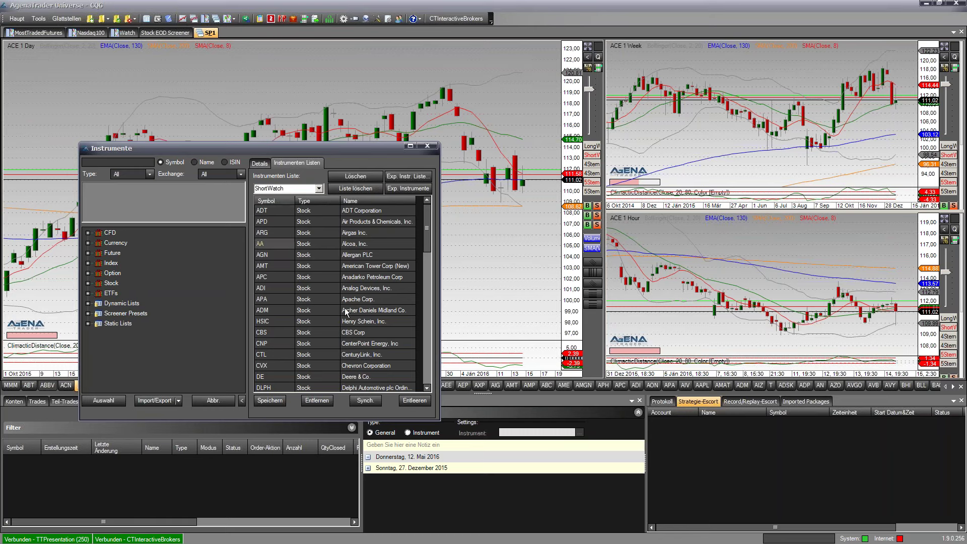
{"action": "left_click_drag", "start_coordinate": [425, 234], "coordinate": [426, 371]}
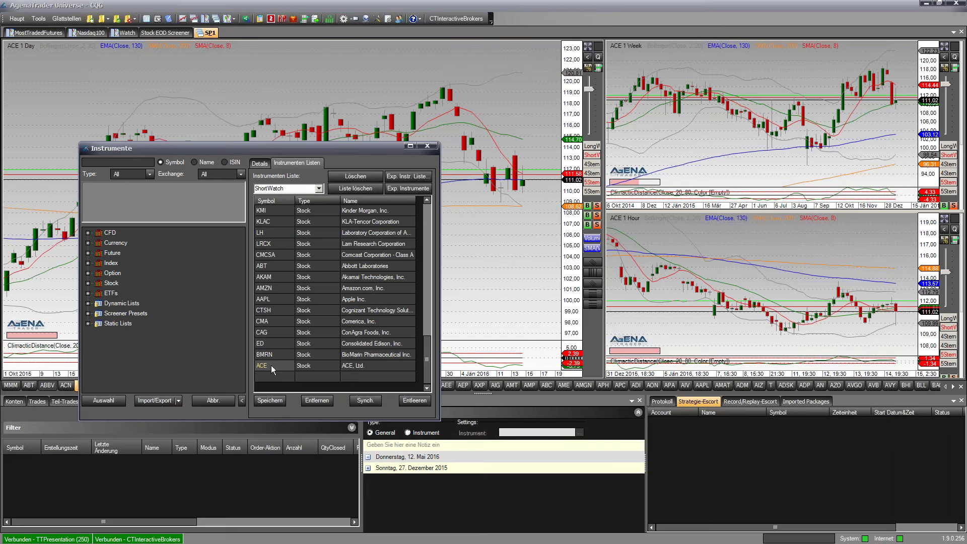
Close the instrument window and start a new ListChart group for the static list ShortWatch
{"action": "left_click_drag", "start_coordinate": [388, 147], "coordinate": [373, 141]}
{"action": "left_click", "coordinate": [411, 144]}
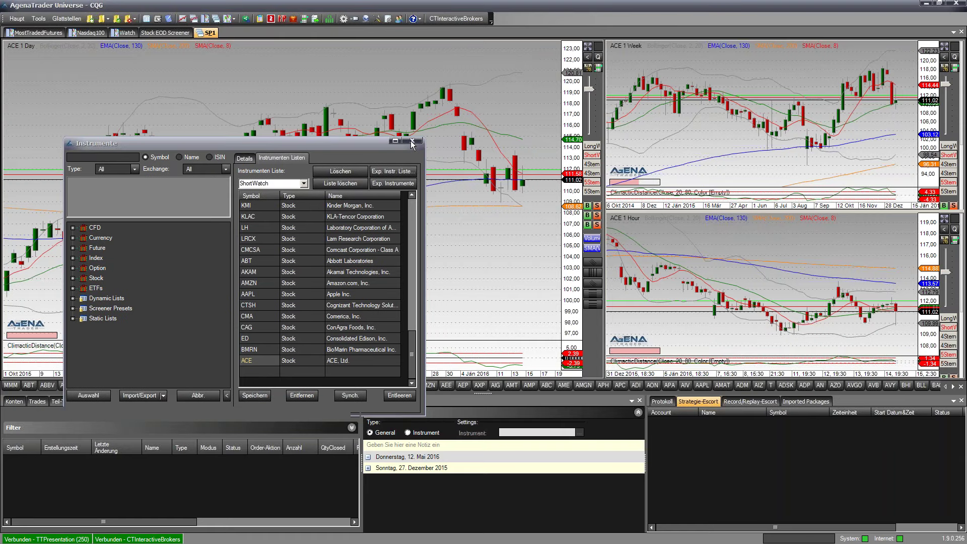
{"action": "left_click", "coordinate": [17, 19]}
{"action": "mouse_move", "coordinate": [31, 31]}
{"action": "mouse_move", "coordinate": [83, 31]}
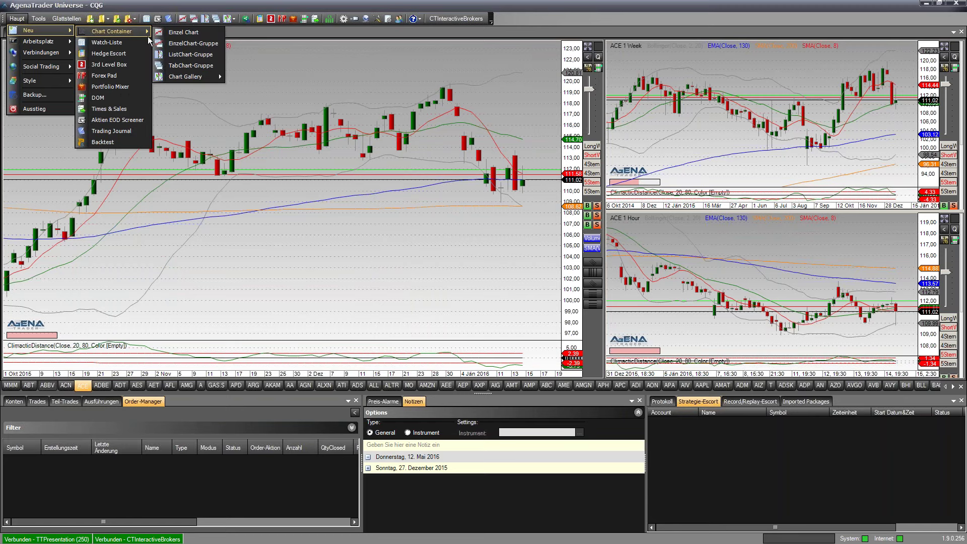
{"action": "left_click", "coordinate": [186, 54]}
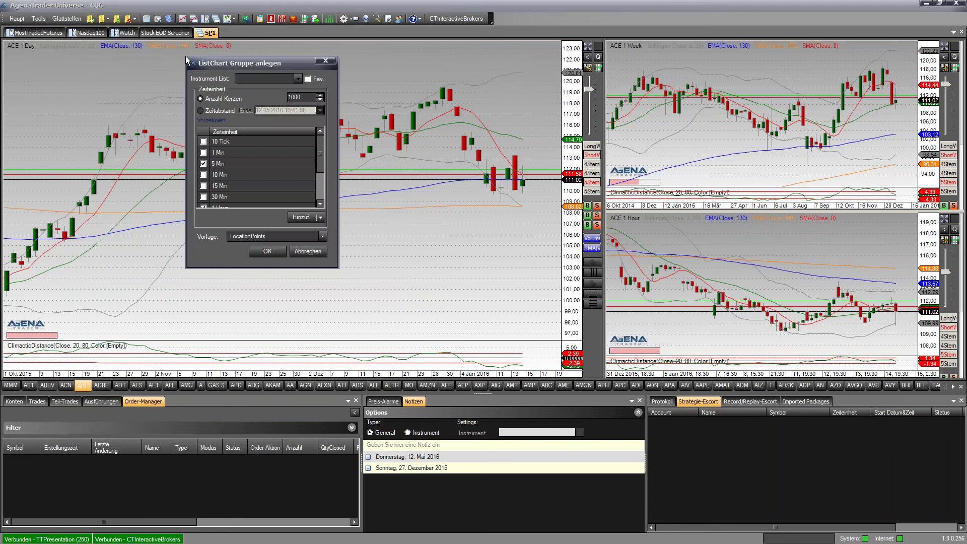
{"action": "left_click", "coordinate": [298, 79]}
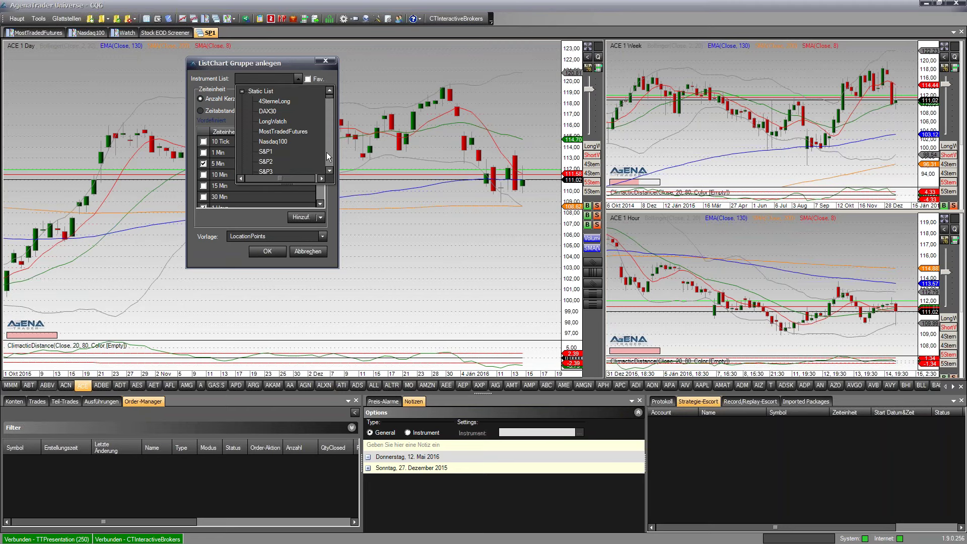
{"action": "scroll", "coordinate": [326, 153], "scroll_direction": "down", "scroll_amount": 3}
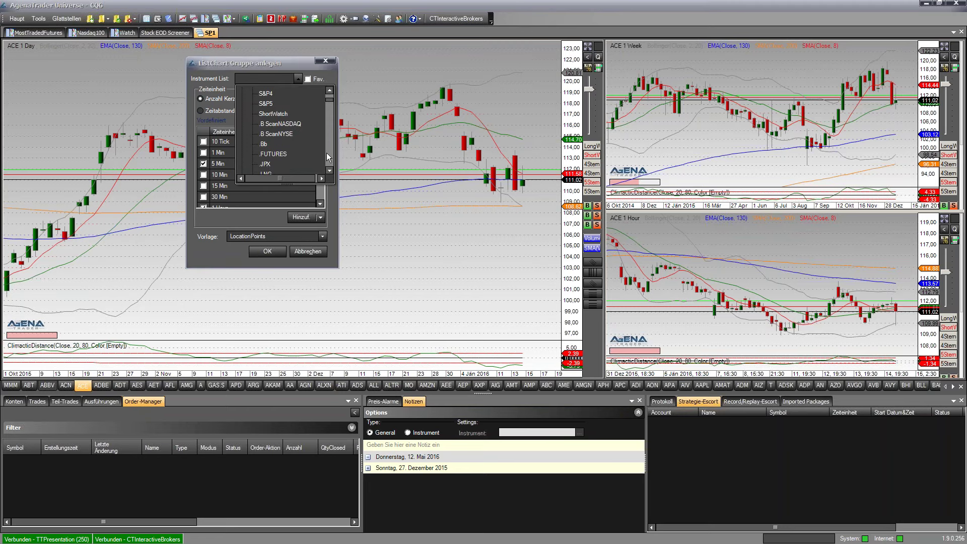
{"action": "left_click", "coordinate": [273, 114]}
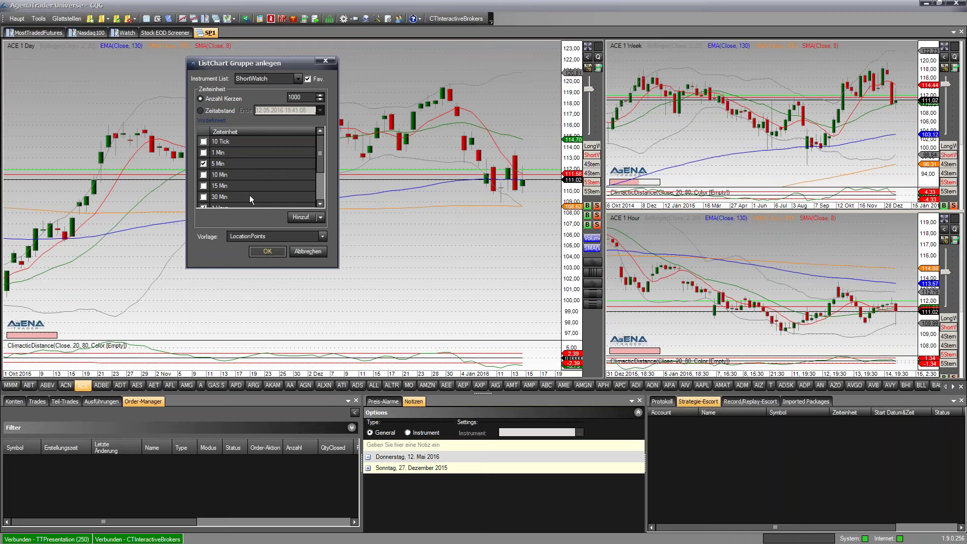
Restrict the group's time units to 5 Min, 15 Min and 1 Hour and create the ListChart group
{"action": "scroll", "coordinate": [322, 151], "scroll_direction": "down", "scroll_amount": 3}
{"action": "scroll", "coordinate": [322, 153], "scroll_direction": "up", "scroll_amount": 3}
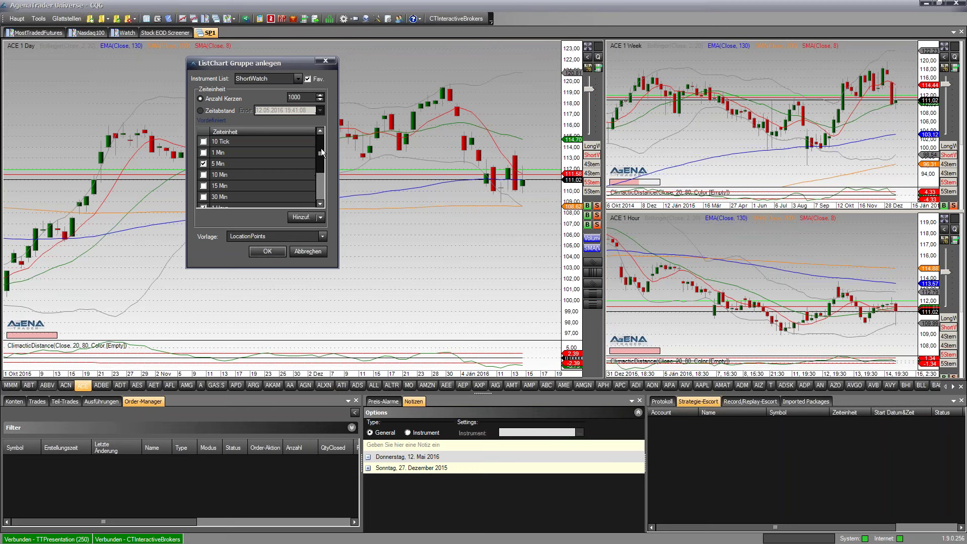
{"action": "scroll", "coordinate": [317, 166], "scroll_direction": "down", "scroll_amount": 1}
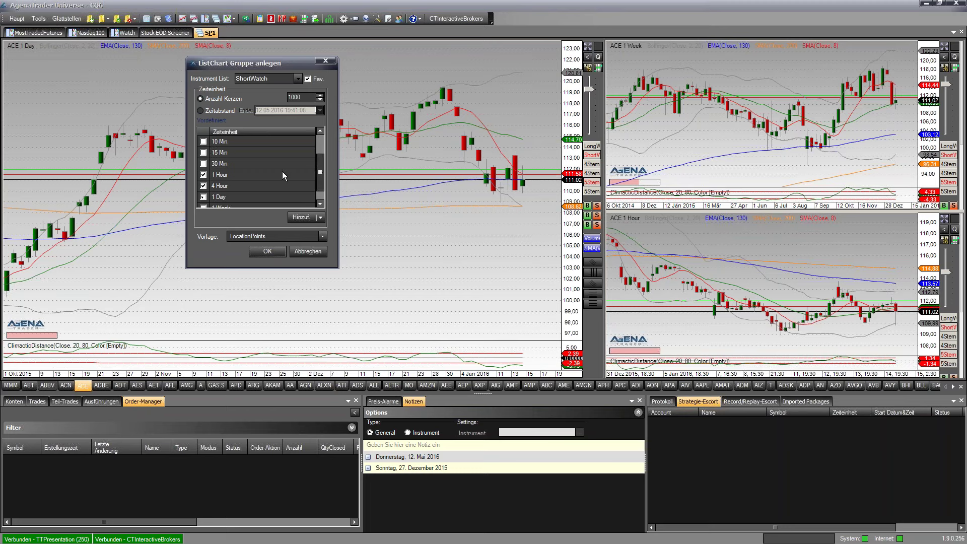
{"action": "left_click", "coordinate": [203, 186]}
{"action": "scroll", "coordinate": [232, 173], "scroll_direction": "up", "scroll_amount": 1}
{"action": "left_click", "coordinate": [204, 186]}
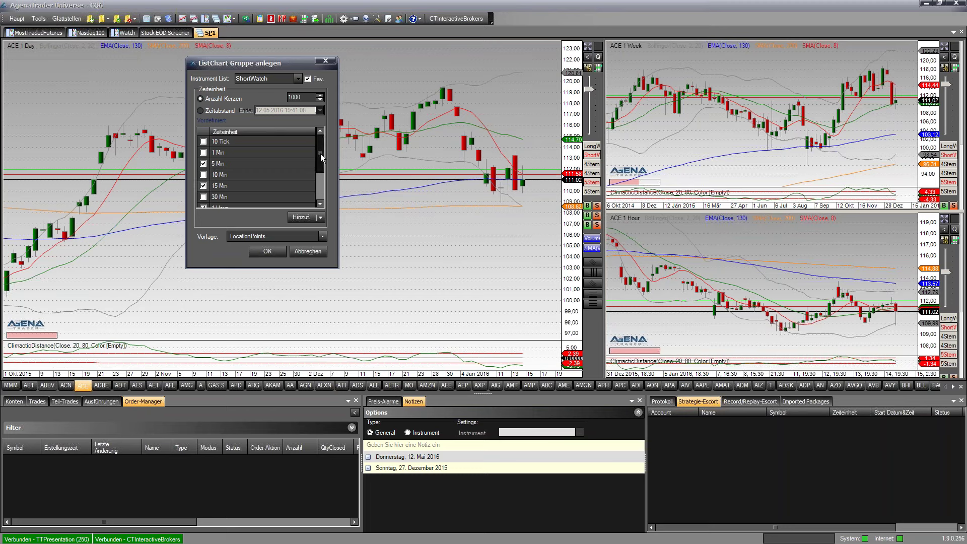
{"action": "left_click_drag", "start_coordinate": [321, 155], "coordinate": [322, 159]}
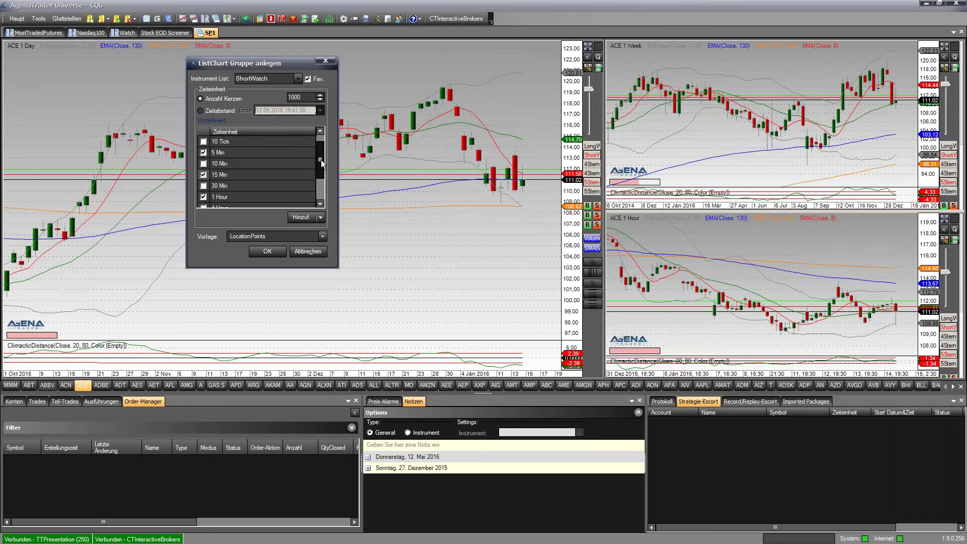
{"action": "left_click", "coordinate": [257, 251]}
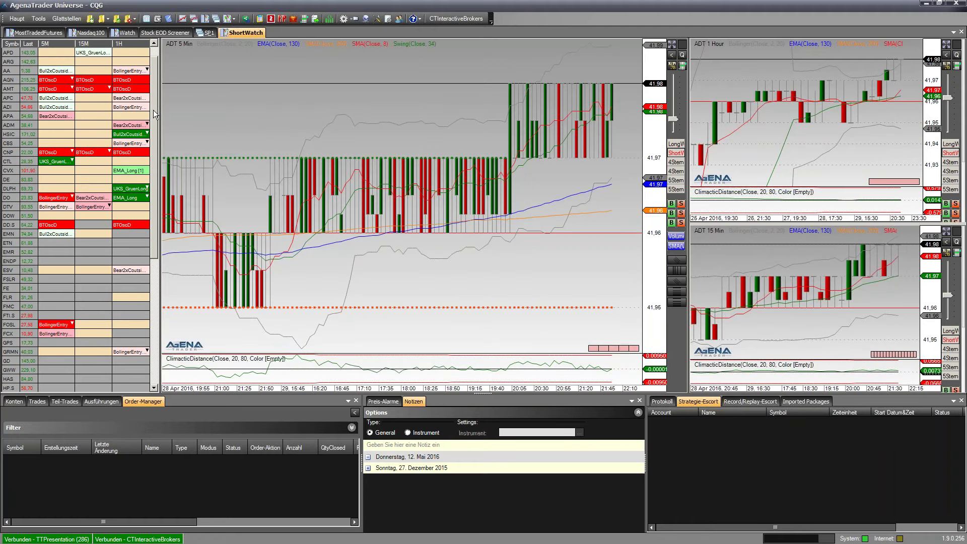
Display the ACE charts from the end of the ShortWatch list and compress the 5-minute chart's price scale
{"action": "left_click_drag", "start_coordinate": [153, 110], "coordinate": [157, 227]}
{"action": "left_click", "coordinate": [9, 371]}
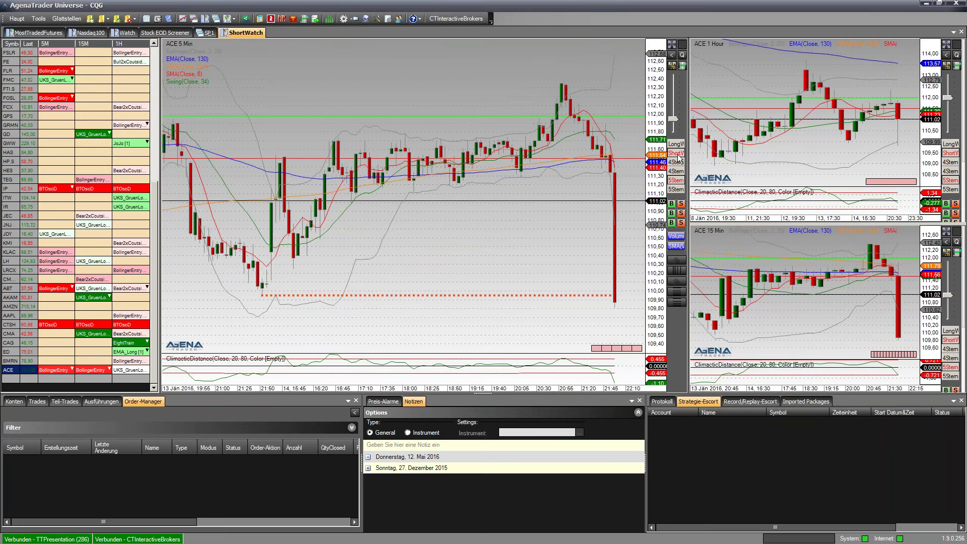
{"action": "mouse_move", "coordinate": [578, 168]}
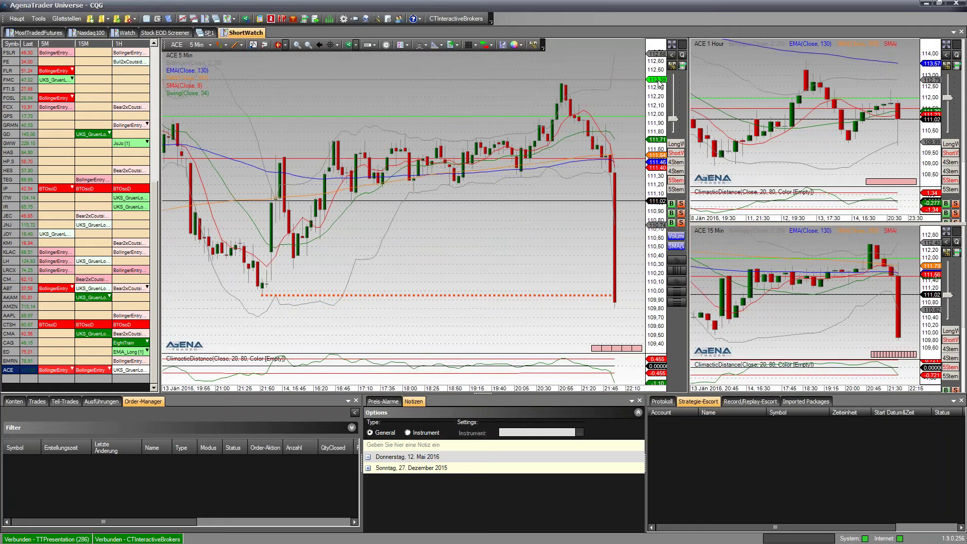
{"action": "scroll", "coordinate": [659, 85], "scroll_direction": "down", "scroll_amount": 1}
{"action": "scroll", "coordinate": [659, 85], "scroll_direction": "down", "scroll_amount": 1}
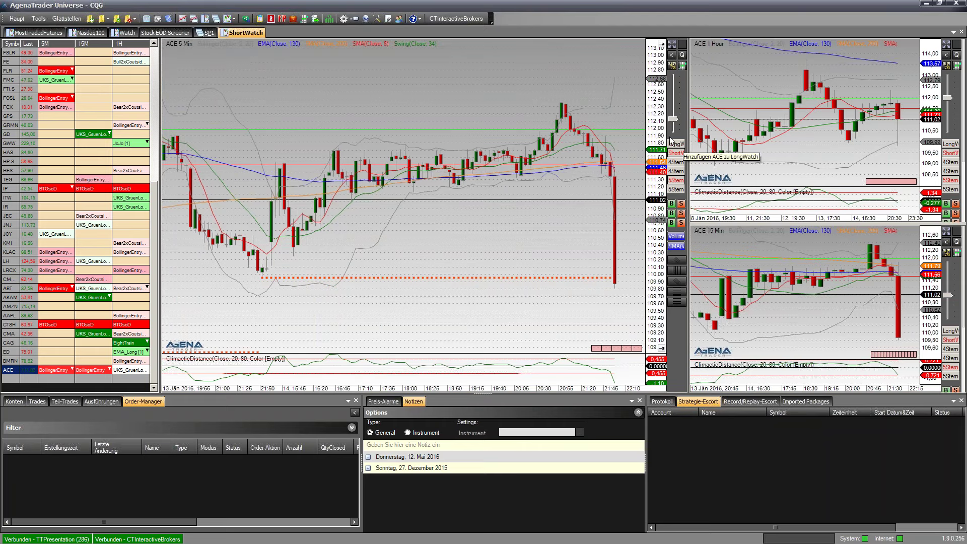
Add Short5SterneListe to the Action Bar's instrument lists and apply the setting to all charts
{"action": "left_click", "coordinate": [674, 320]}
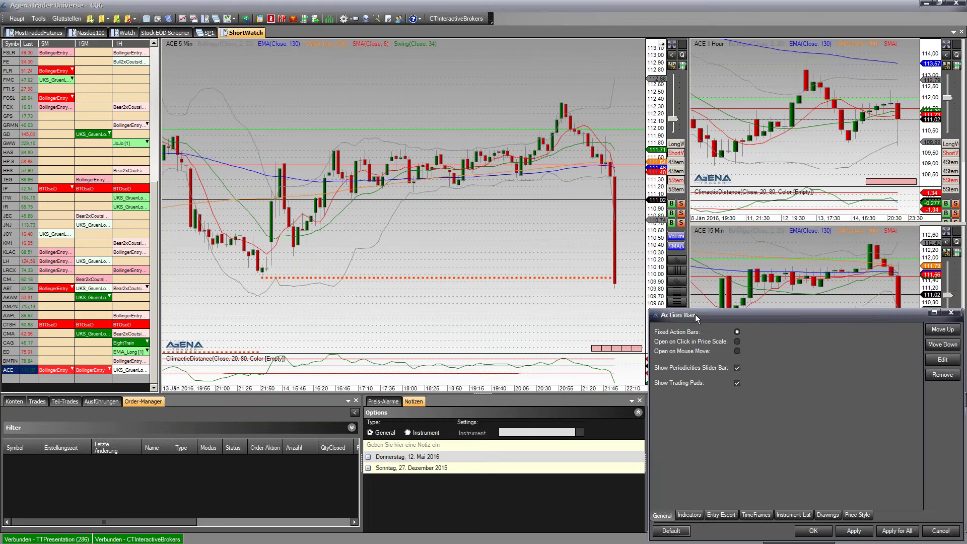
{"action": "left_click_drag", "start_coordinate": [700, 313], "coordinate": [631, 224]}
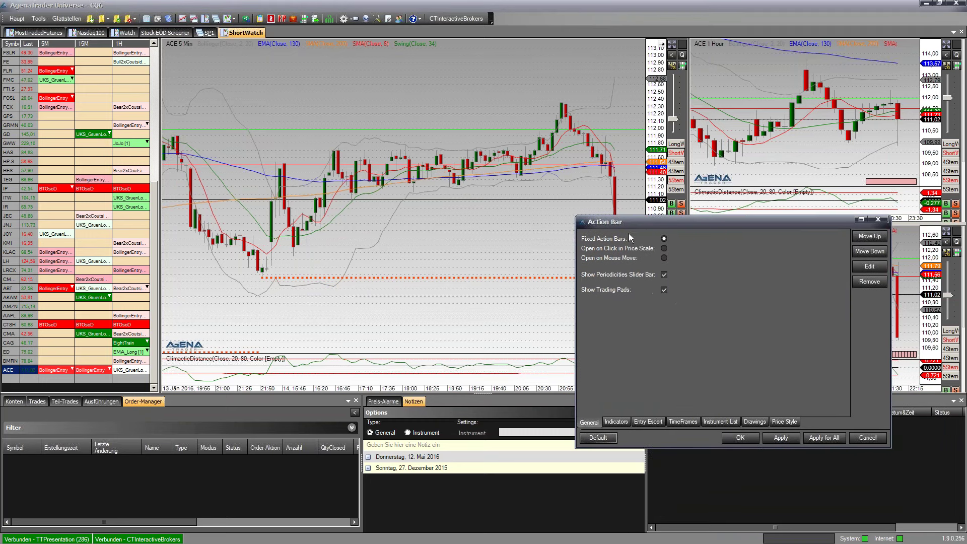
{"action": "left_click", "coordinate": [717, 422]}
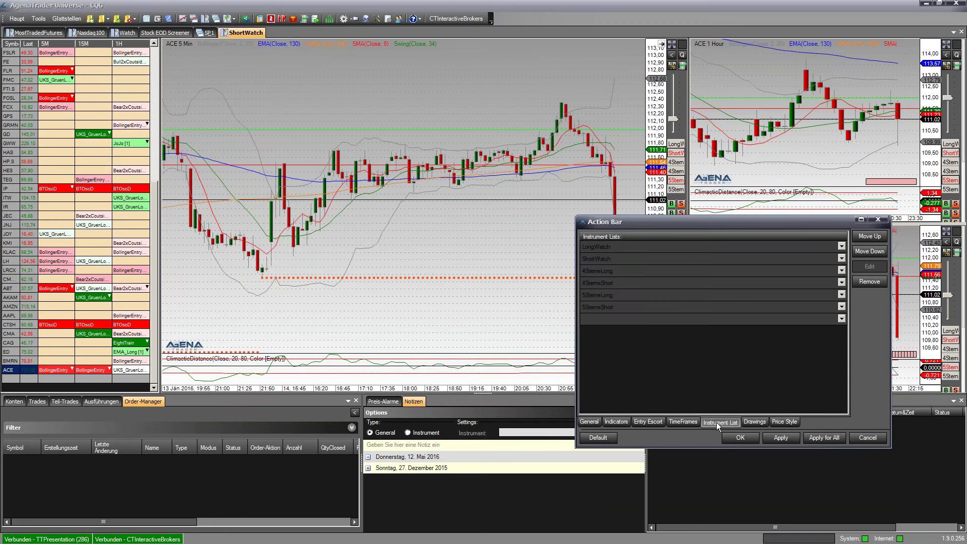
{"action": "left_click", "coordinate": [842, 319]}
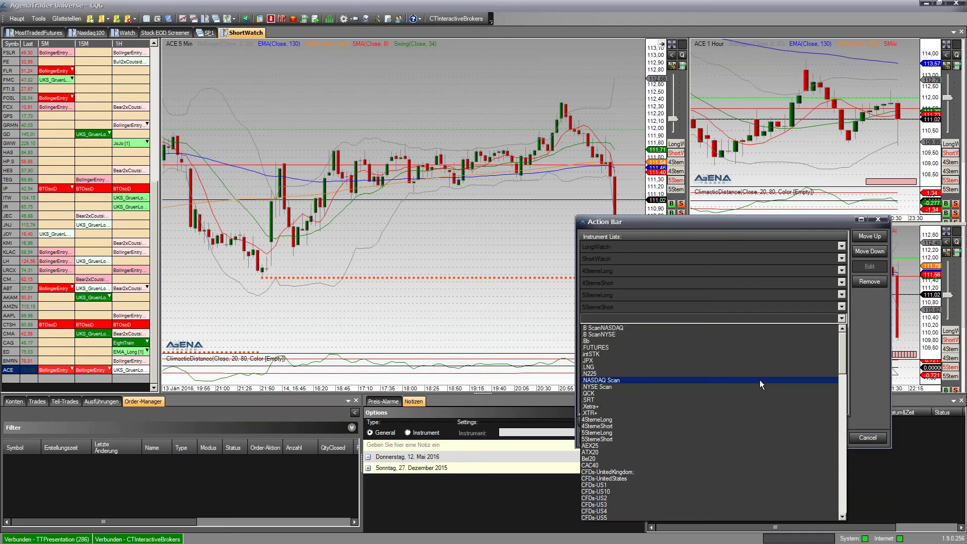
{"action": "scroll", "coordinate": [760, 380], "scroll_direction": "down", "scroll_amount": 5}
{"action": "scroll", "coordinate": [759, 380], "scroll_direction": "down", "scroll_amount": 8}
{"action": "scroll", "coordinate": [759, 380], "scroll_direction": "down", "scroll_amount": 10}
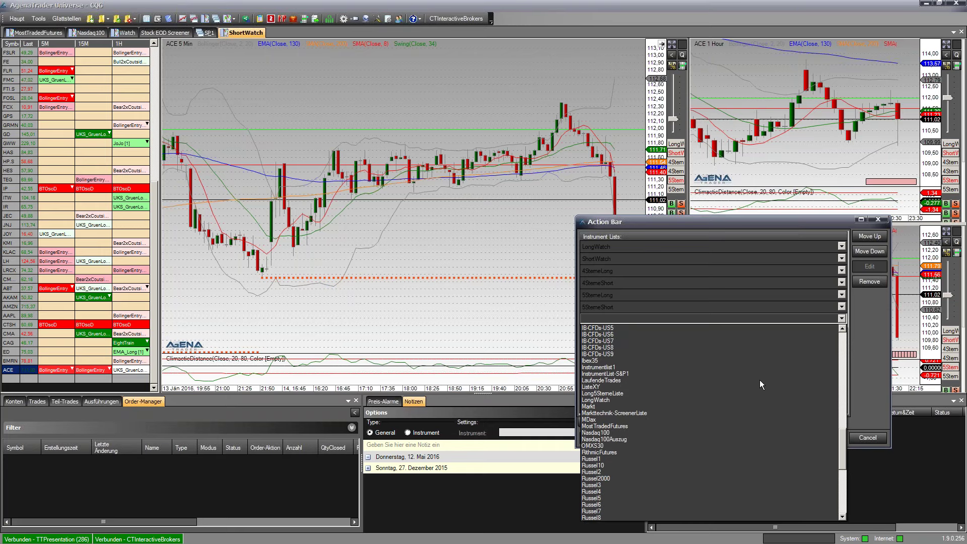
{"action": "scroll", "coordinate": [759, 379], "scroll_direction": "down", "scroll_amount": 3}
{"action": "scroll", "coordinate": [759, 379], "scroll_direction": "down", "scroll_amount": 4}
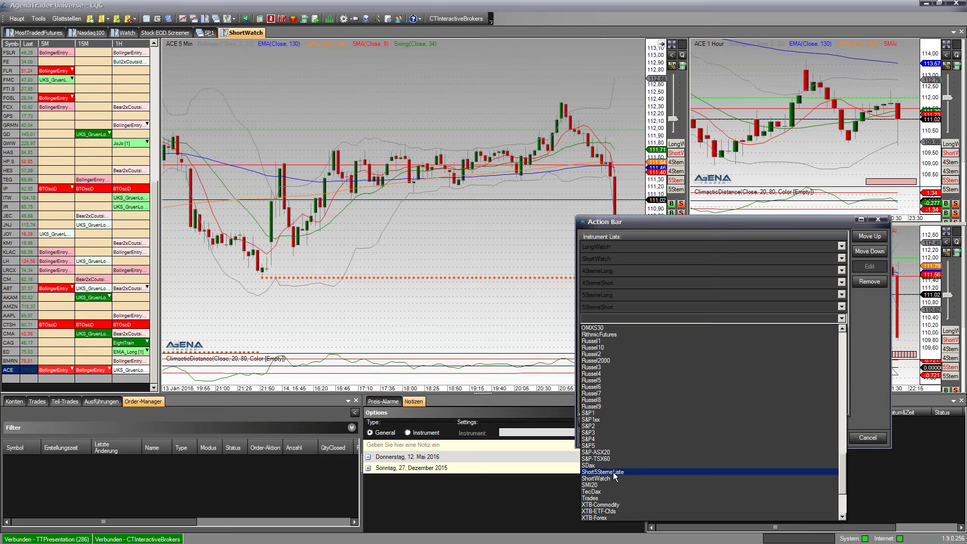
{"action": "left_click", "coordinate": [614, 474]}
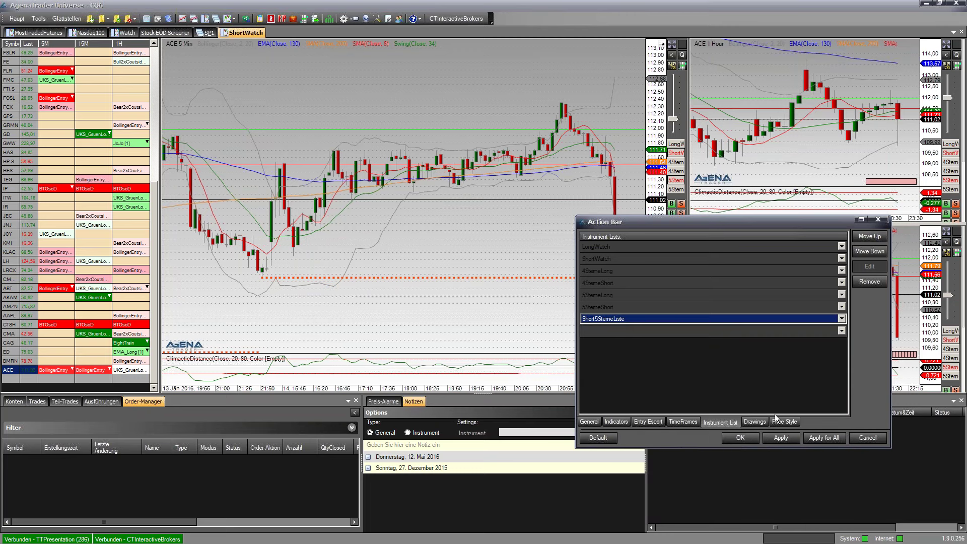
{"action": "left_click", "coordinate": [820, 437]}
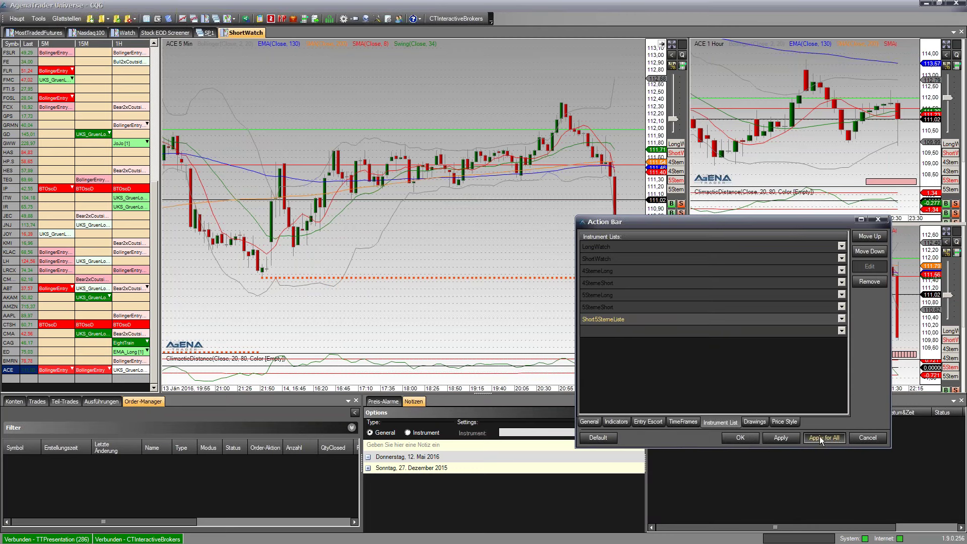
{"action": "left_click", "coordinate": [746, 437]}
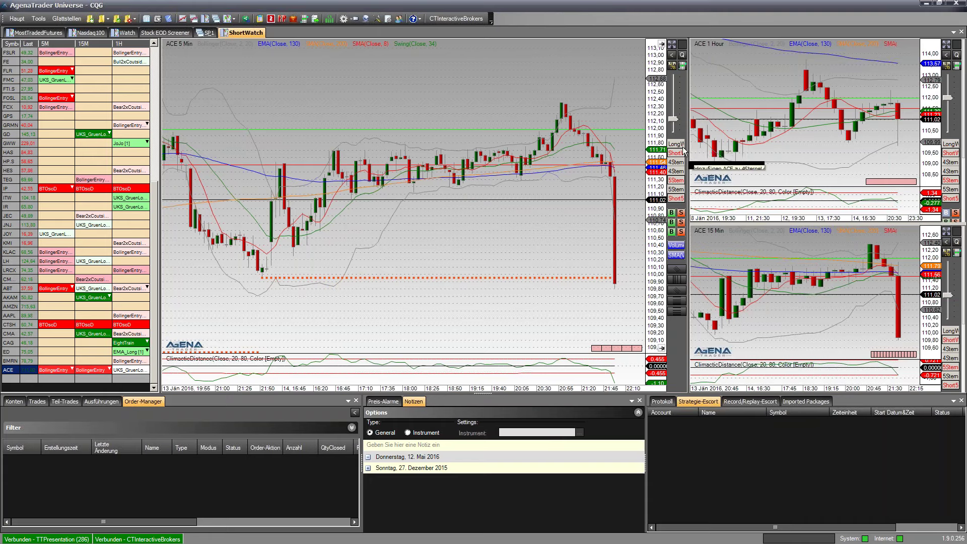
Select GPS in the ShortWatch list, return to the S&P1 chart group, and view the charts from ADBE to AET
{"action": "mouse_move", "coordinate": [668, 201]}
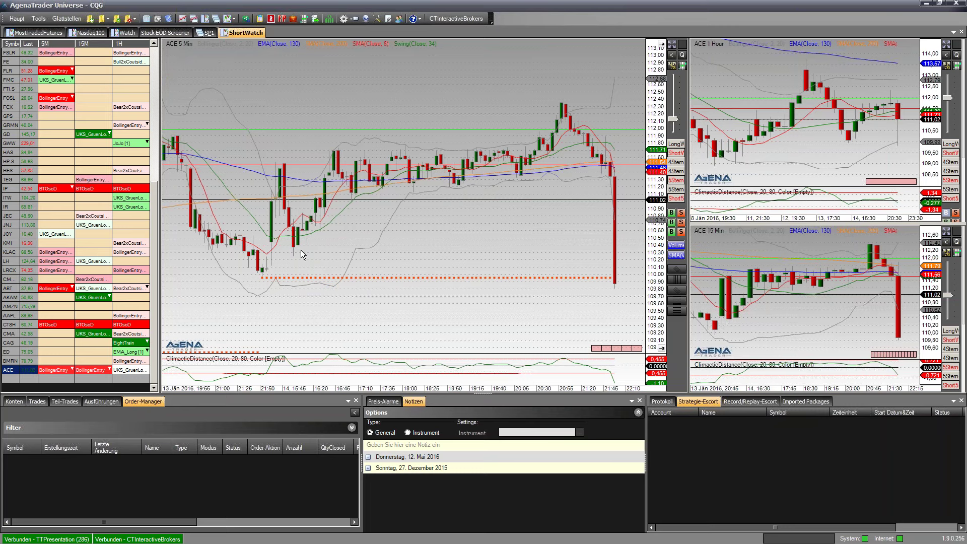
{"action": "left_click", "coordinate": [13, 118]}
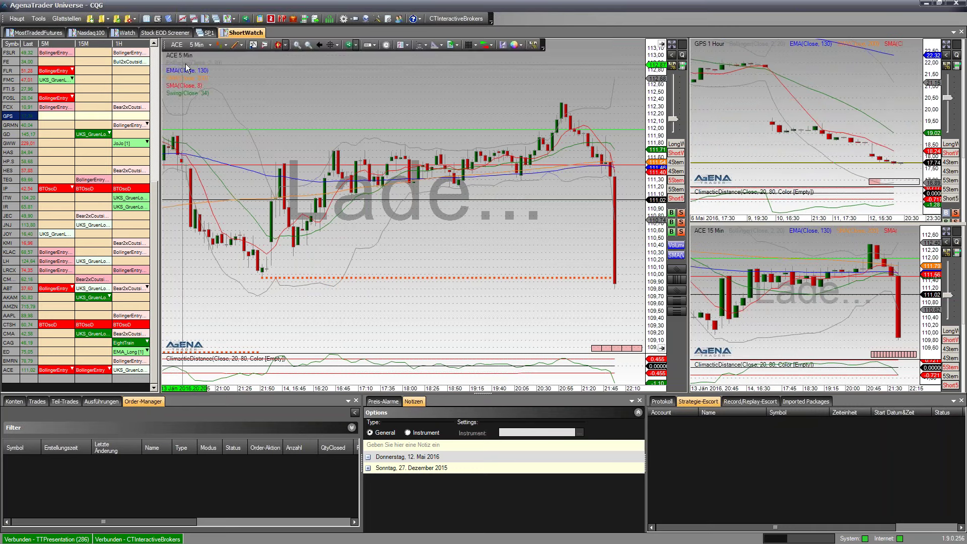
{"action": "left_click", "coordinate": [208, 33]}
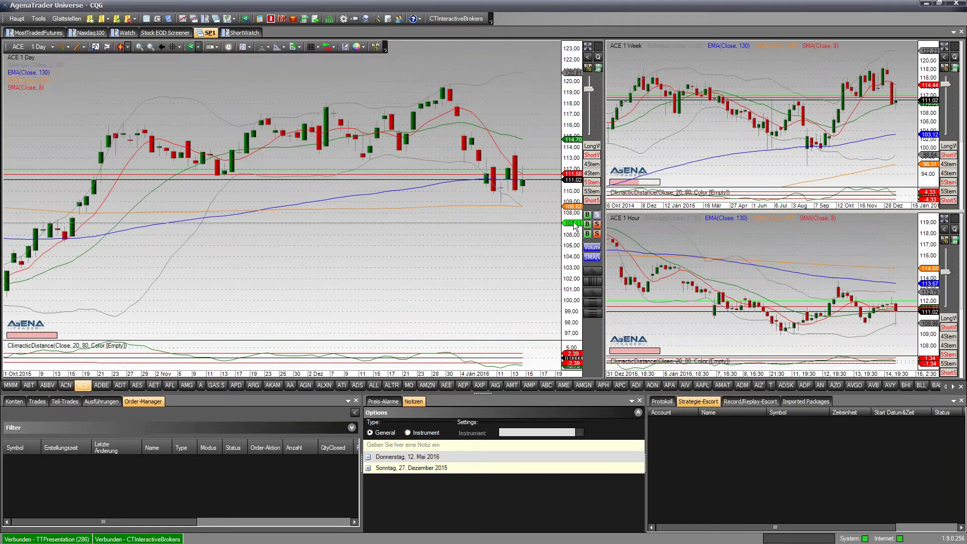
{"action": "left_click", "coordinate": [109, 384]}
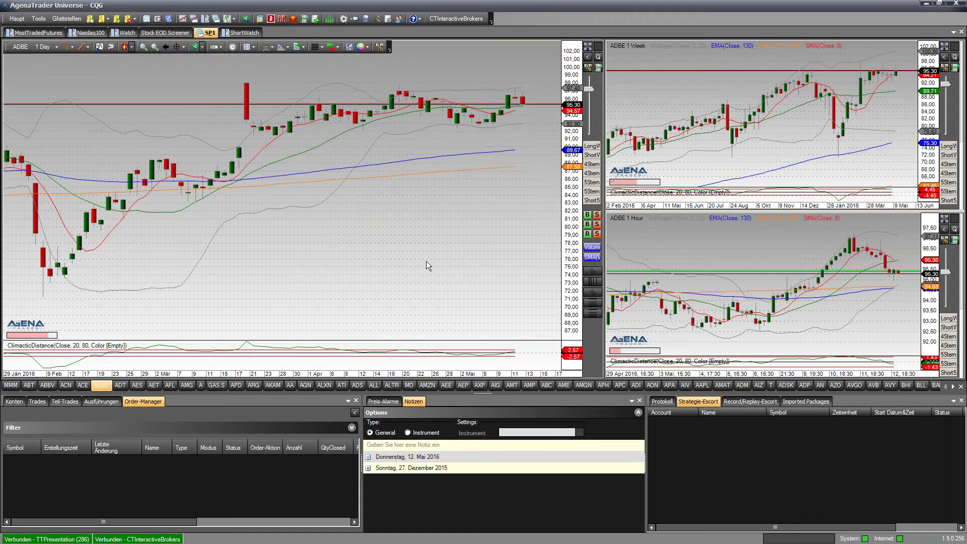
{"action": "left_click", "coordinate": [123, 386]}
{"action": "left_click", "coordinate": [135, 386]}
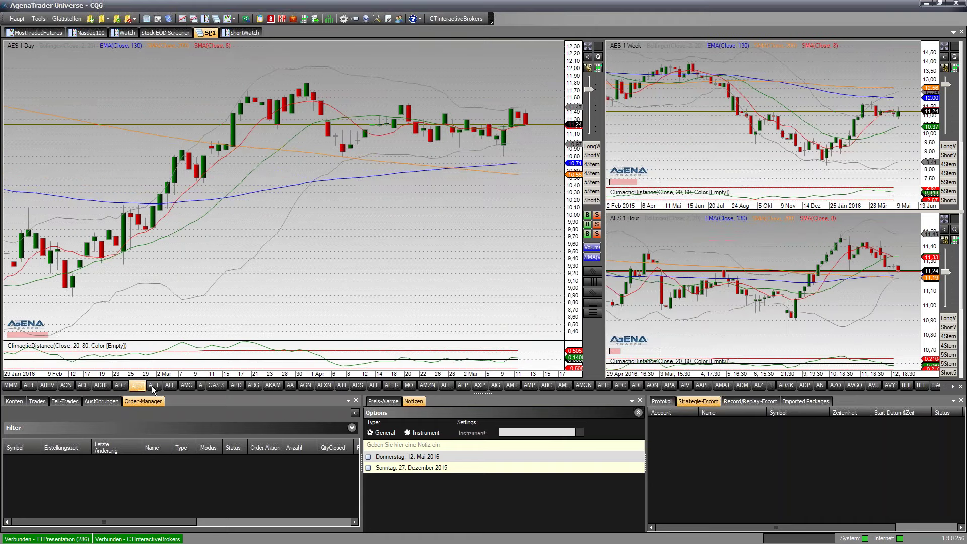
{"action": "left_click", "coordinate": [155, 386]}
{"action": "mouse_move", "coordinate": [227, 332]}
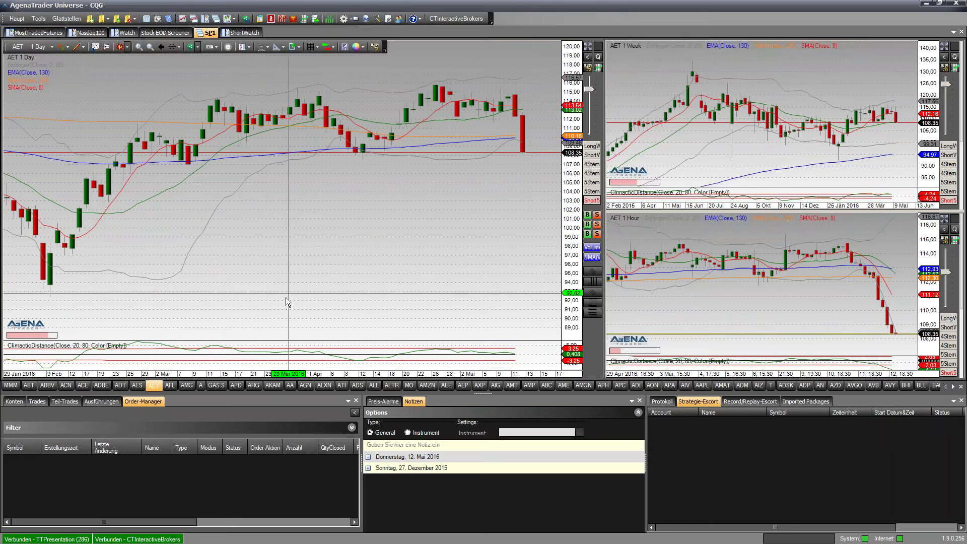
Continue through the S&P1 charts from AFL to AKAM, look at AGN, and examine the AA charts
{"action": "left_click", "coordinate": [168, 385]}
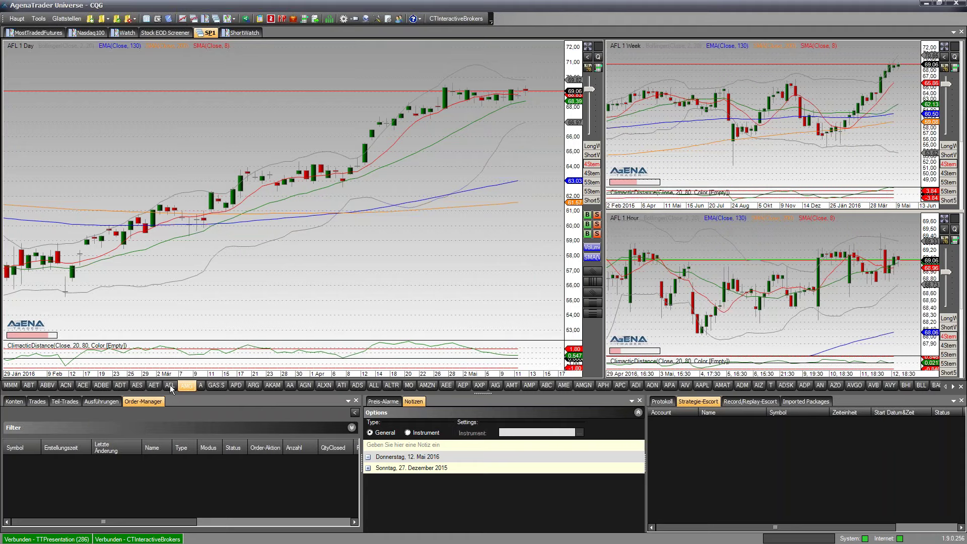
{"action": "key", "text": "Right"}
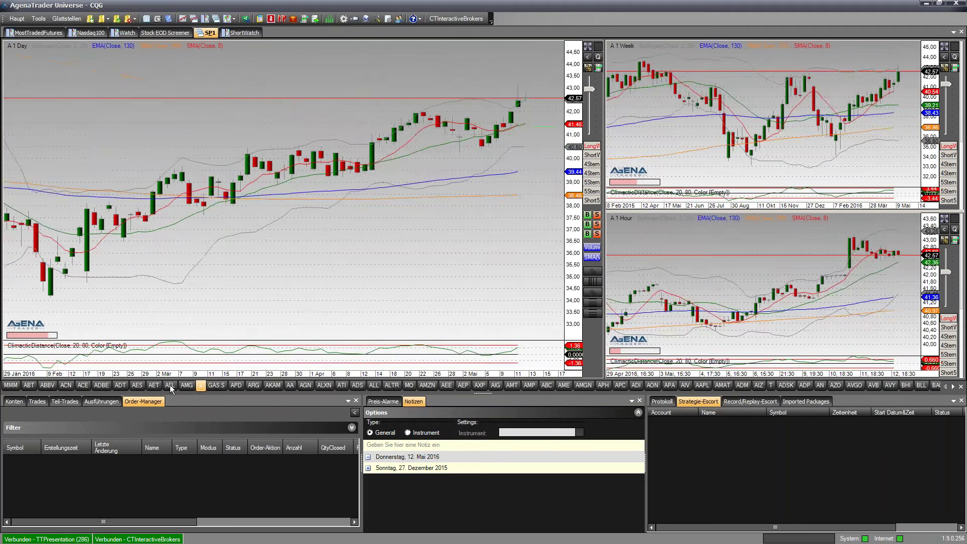
{"action": "key", "text": "Right"}
{"action": "key", "text": "Right"}
{"action": "key", "text": "Right"}
{"action": "key", "text": "Right"}
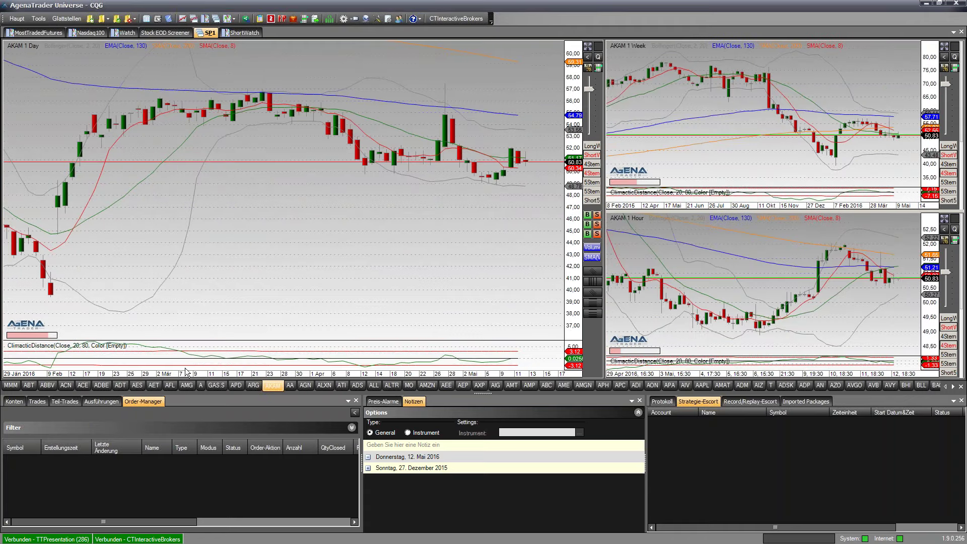
{"action": "mouse_move", "coordinate": [537, 174]}
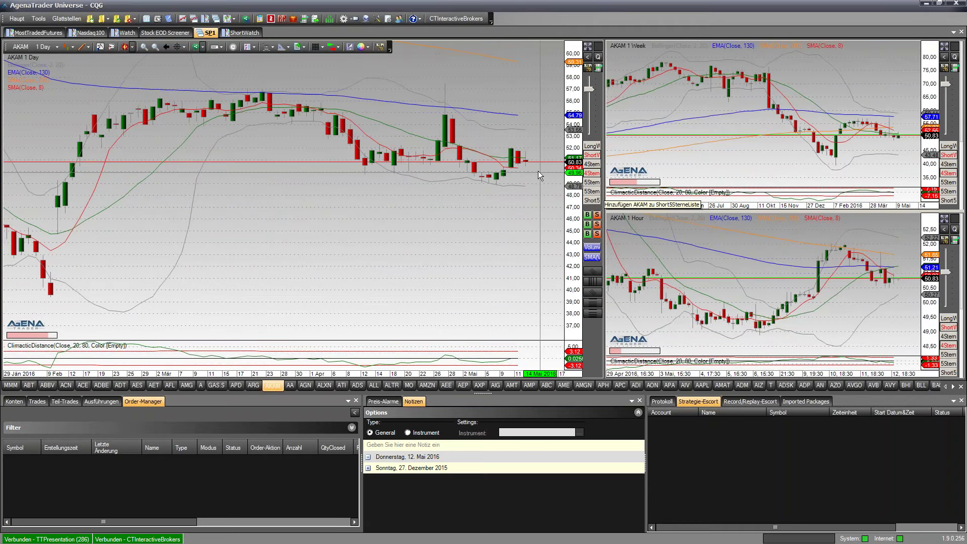
{"action": "left_click", "coordinate": [292, 386]}
{"action": "left_click", "coordinate": [307, 386]}
{"action": "left_click", "coordinate": [293, 385]}
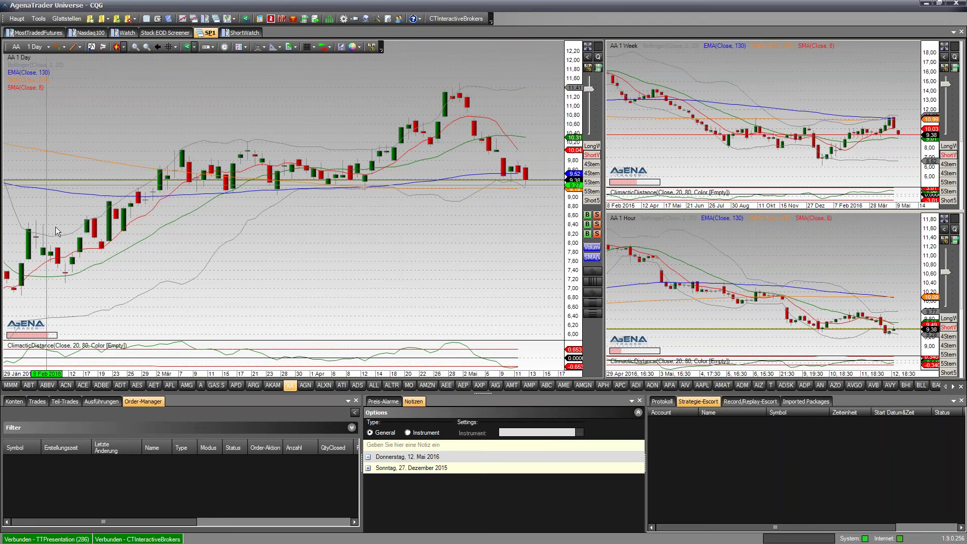
{"action": "mouse_move", "coordinate": [701, 144]}
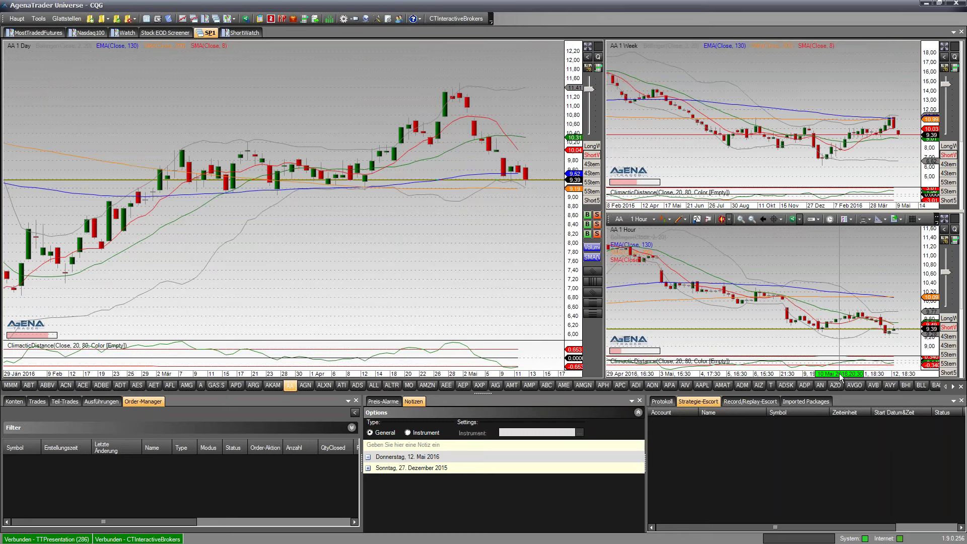
Switch the AA hourly chart to the monthly timeframe and extend its visible history back to 2009
{"action": "left_click_drag", "start_coordinate": [945, 261], "coordinate": [946, 250]}
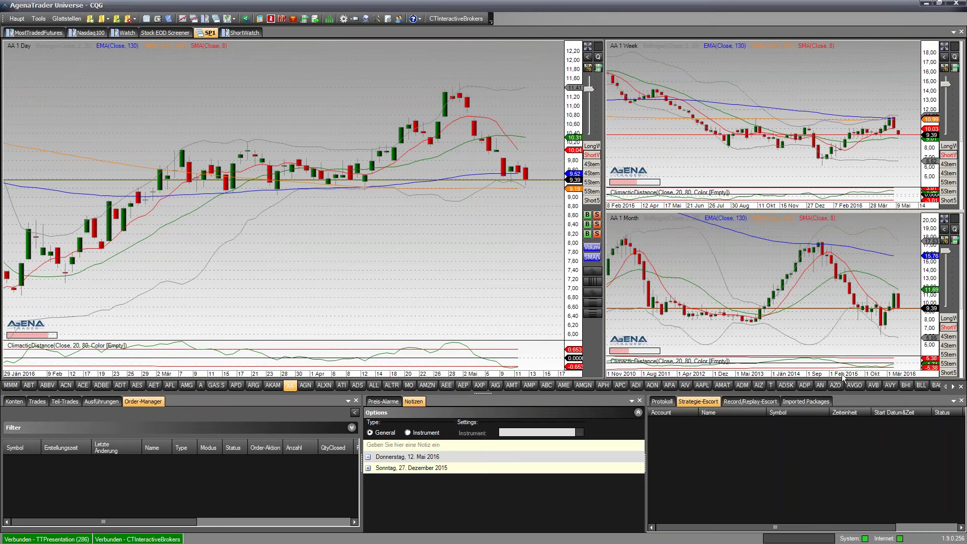
{"action": "scroll", "coordinate": [842, 373], "scroll_direction": "down", "scroll_amount": 2}
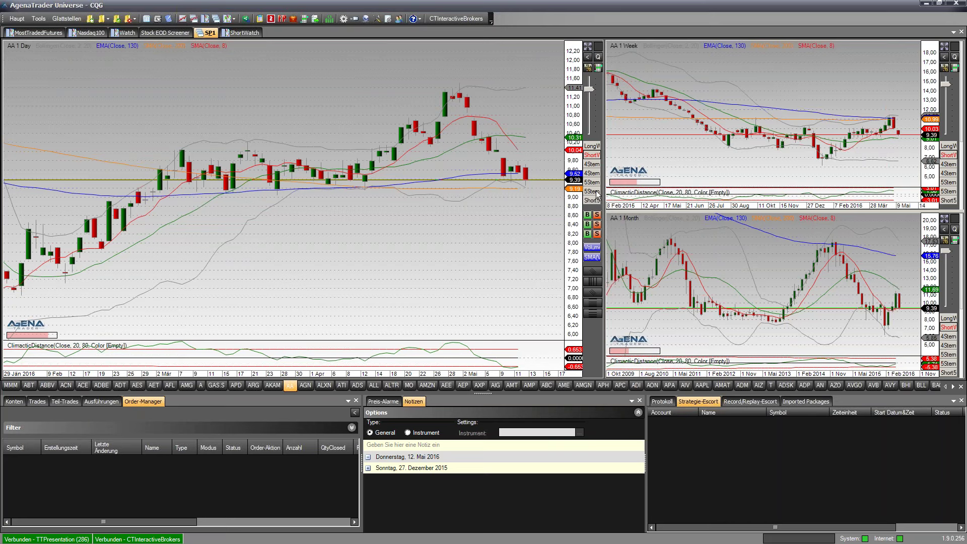
{"action": "left_click", "coordinate": [519, 224]}
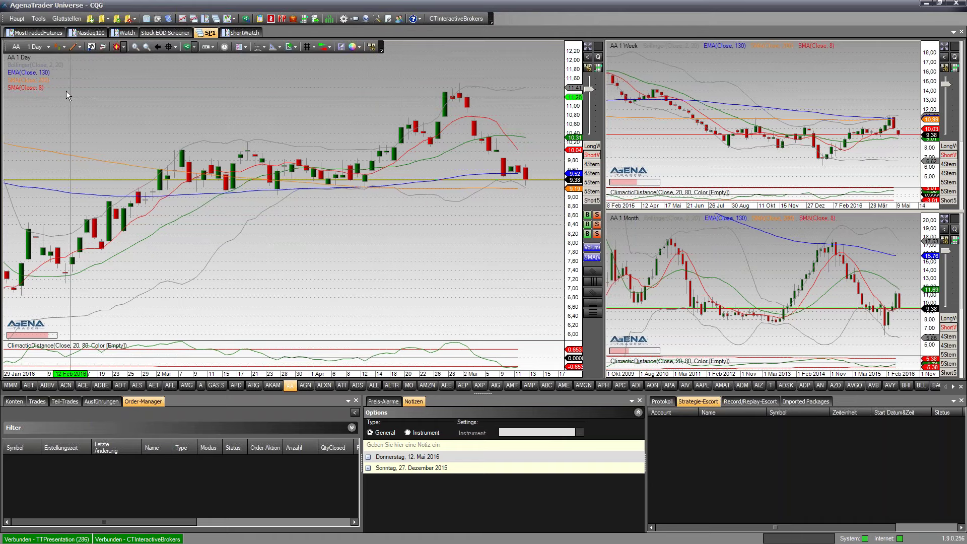
Open the keyboard shortcut settings and display the commands of the InstrumentLists category
{"action": "left_click", "coordinate": [39, 19]}
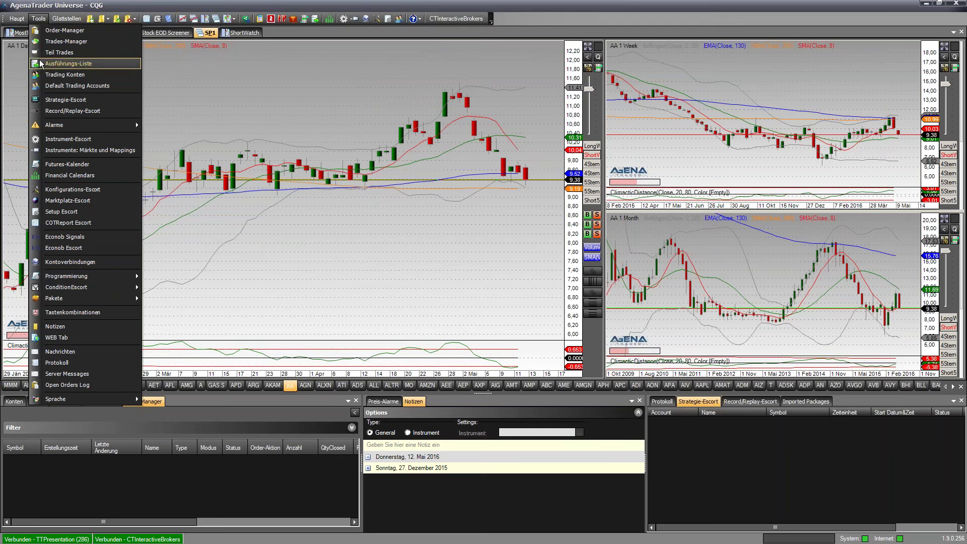
{"action": "left_click", "coordinate": [73, 312]}
{"action": "left_click_drag", "start_coordinate": [169, 312], "coordinate": [162, 129]}
{"action": "left_click", "coordinate": [233, 154]}
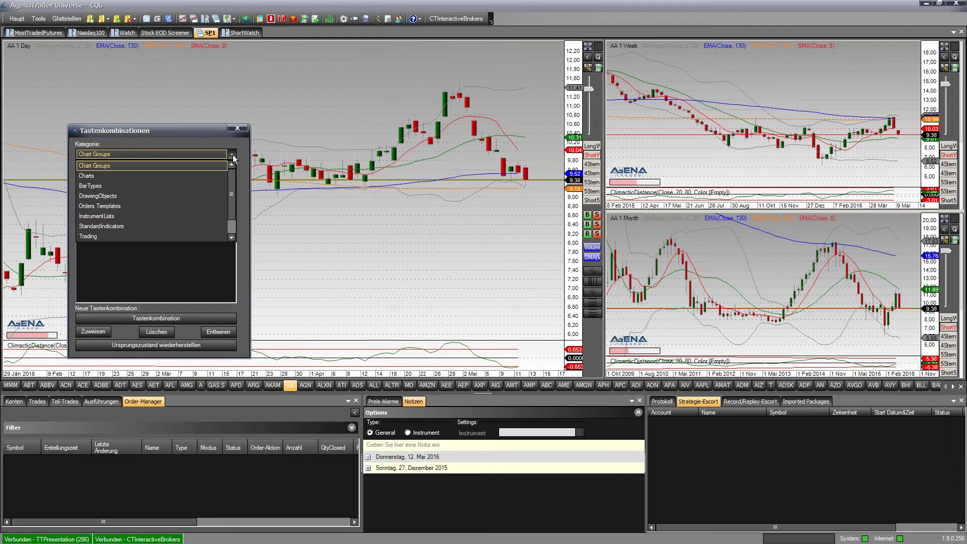
{"action": "left_click", "coordinate": [134, 219]}
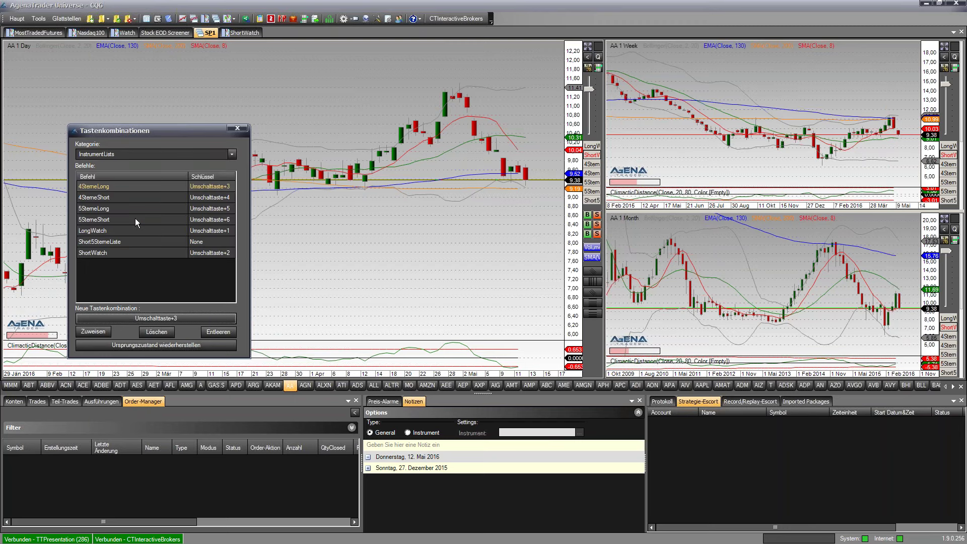
Try to assign Shift+7 and Shift+8 as the shortcut for Short5SterneListe
{"action": "left_click", "coordinate": [205, 242]}
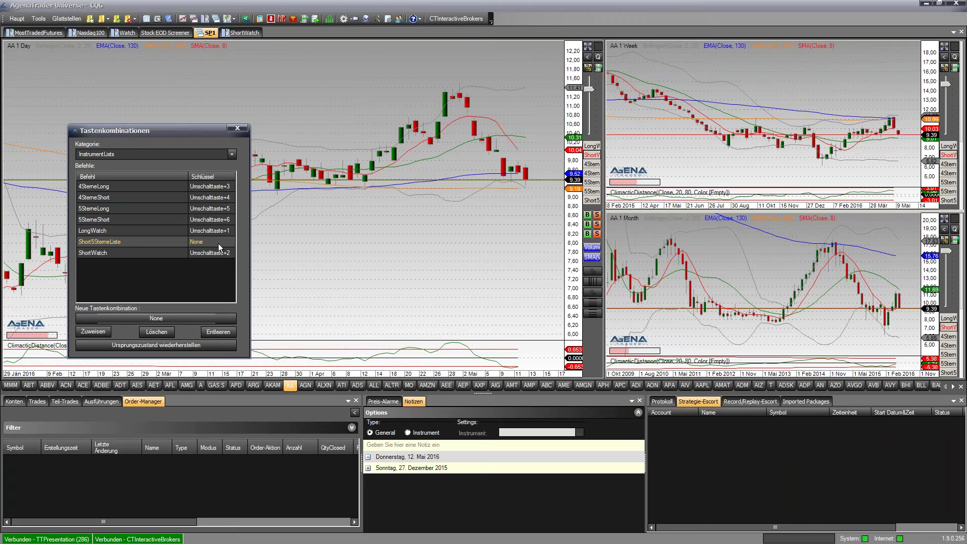
{"action": "key", "text": "shift+7"}
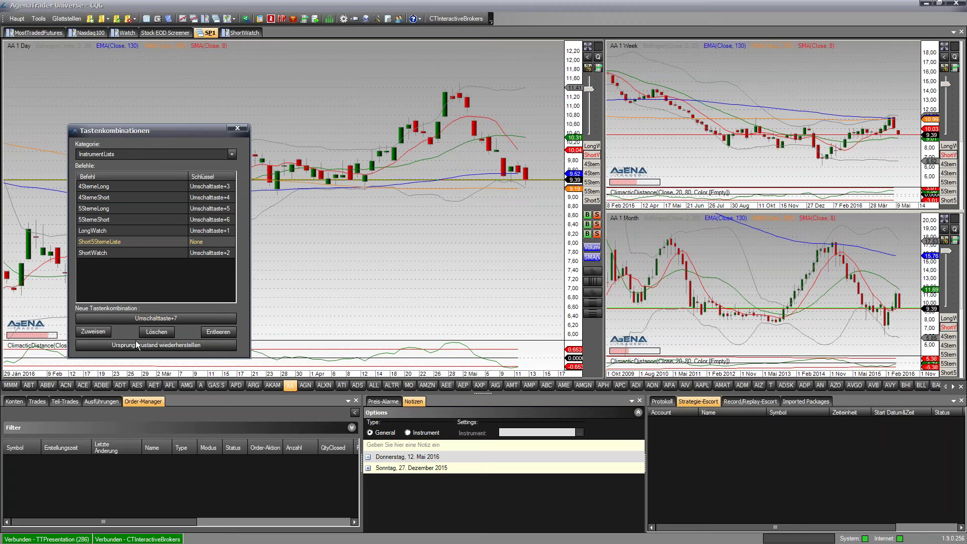
{"action": "left_click", "coordinate": [98, 331]}
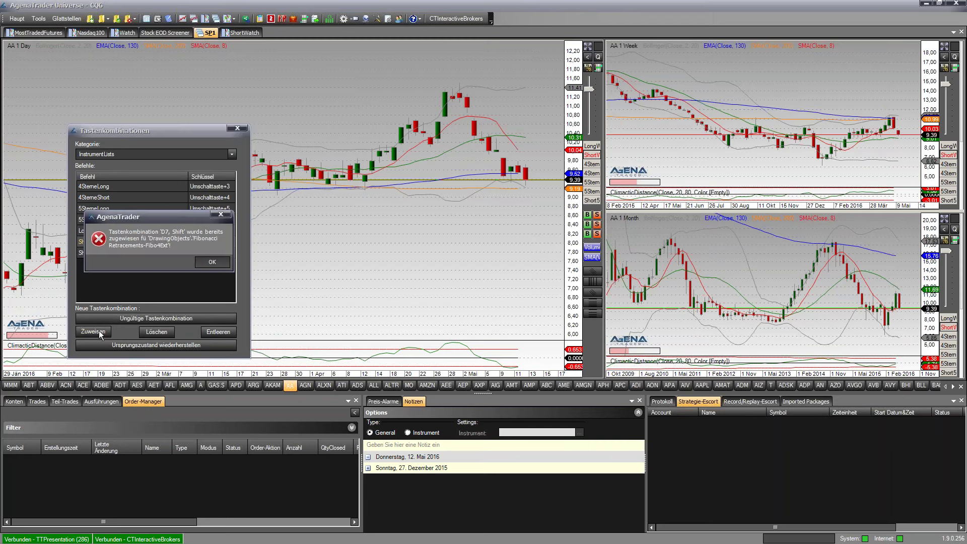
{"action": "left_click", "coordinate": [213, 264]}
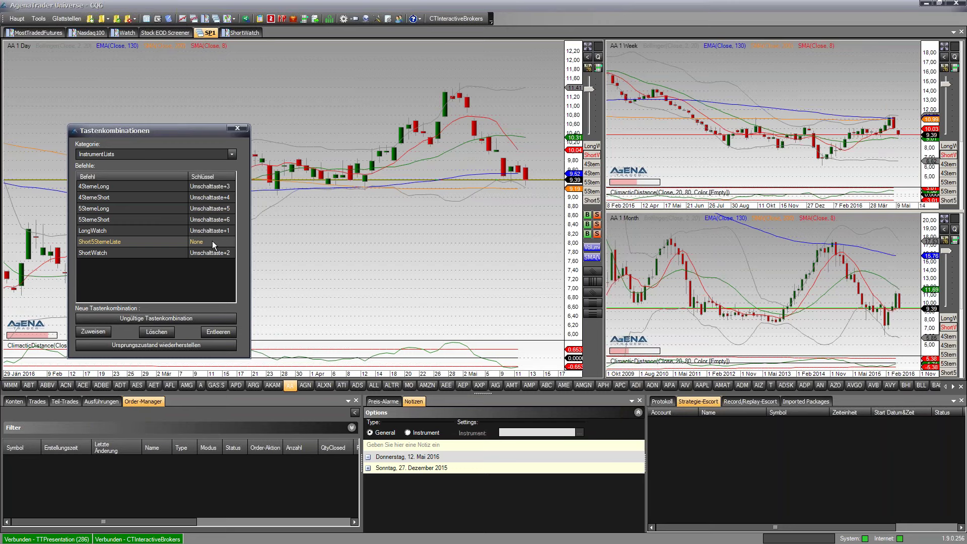
{"action": "key", "text": "shift+8"}
{"action": "left_click", "coordinate": [96, 331]}
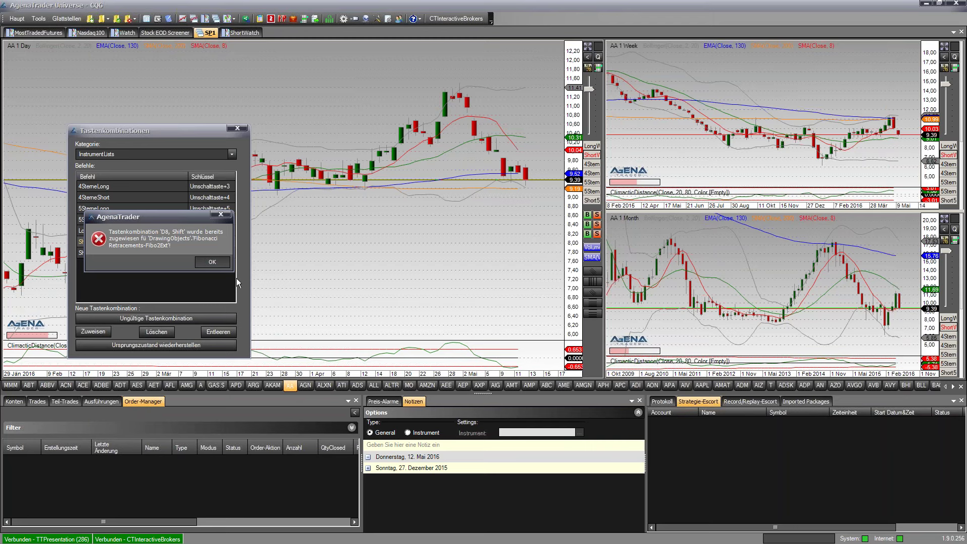
{"action": "left_click", "coordinate": [212, 262]}
Assign Ctrl+7 as the shortcut for Short5SterneListe and close the shortcut settings
{"action": "left_click", "coordinate": [204, 242]}
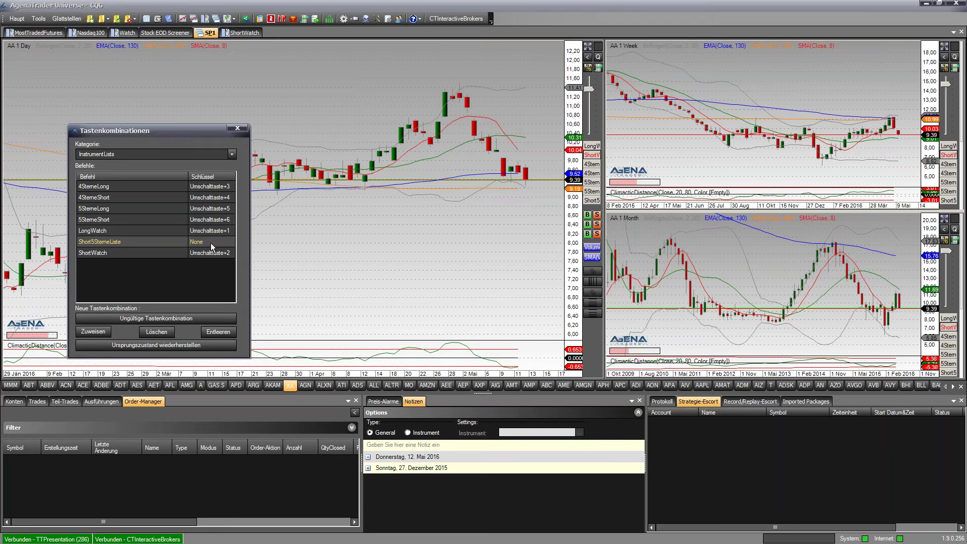
{"action": "key", "text": "ctrl+7"}
{"action": "left_click", "coordinate": [102, 332]}
{"action": "left_click", "coordinate": [237, 128]}
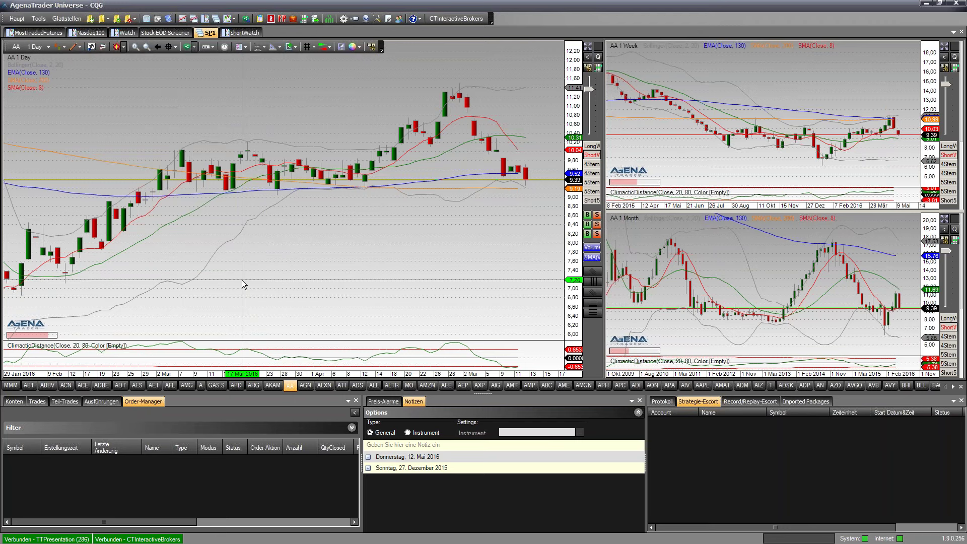
View the S&P1 charts one after another from ALXN to AMZN
{"action": "left_click", "coordinate": [313, 387]}
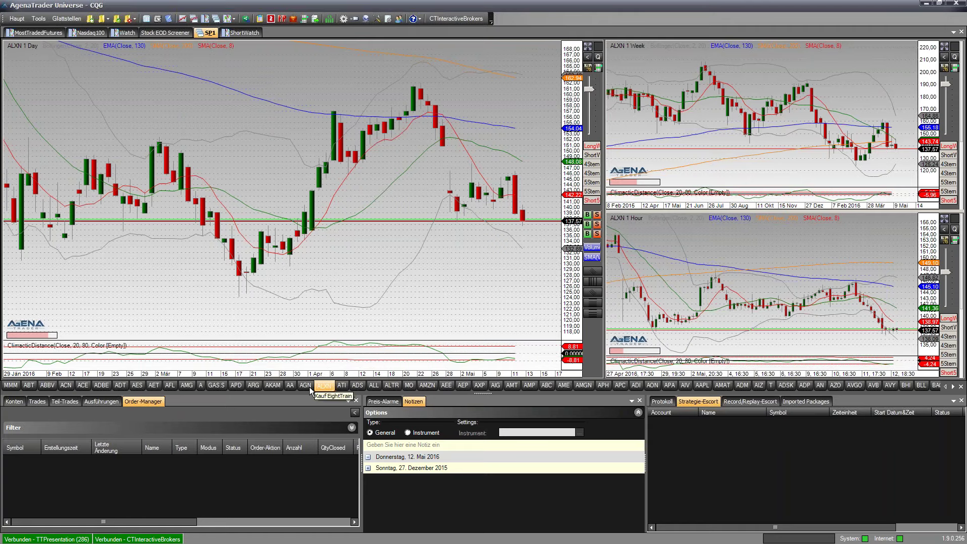
{"action": "key", "text": "Right"}
{"action": "key", "text": "Right"}
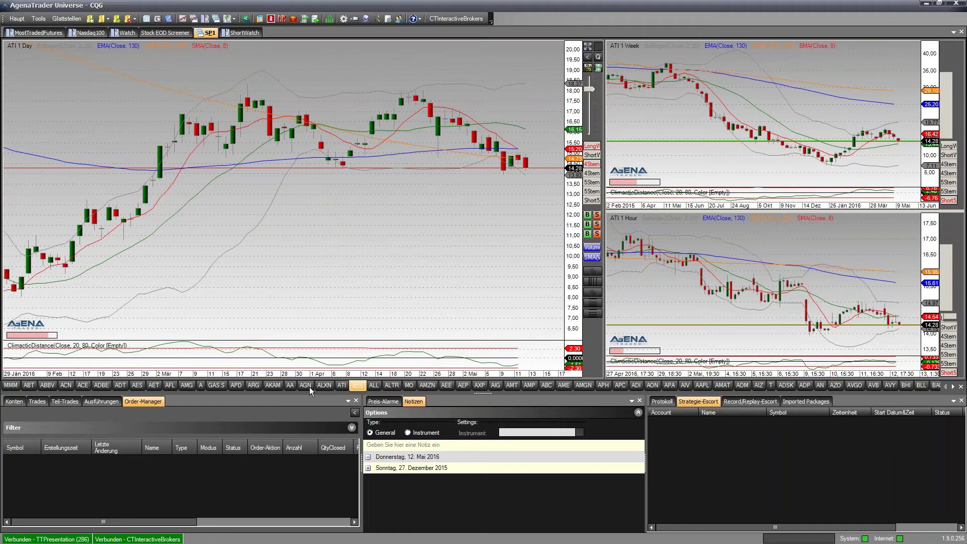
{"action": "key", "text": "Right"}
{"action": "key", "text": "Right"}
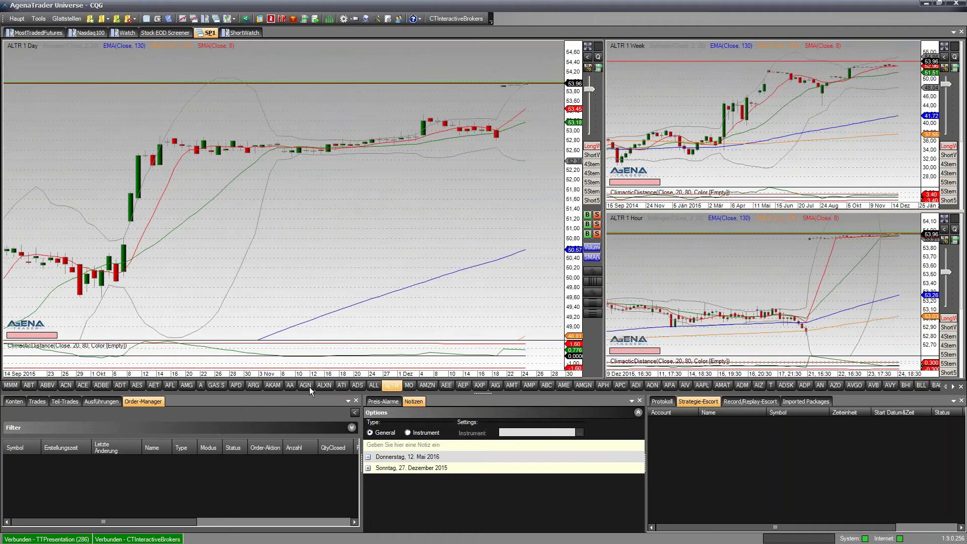
{"action": "key", "text": "Right"}
{"action": "key", "text": "Right"}
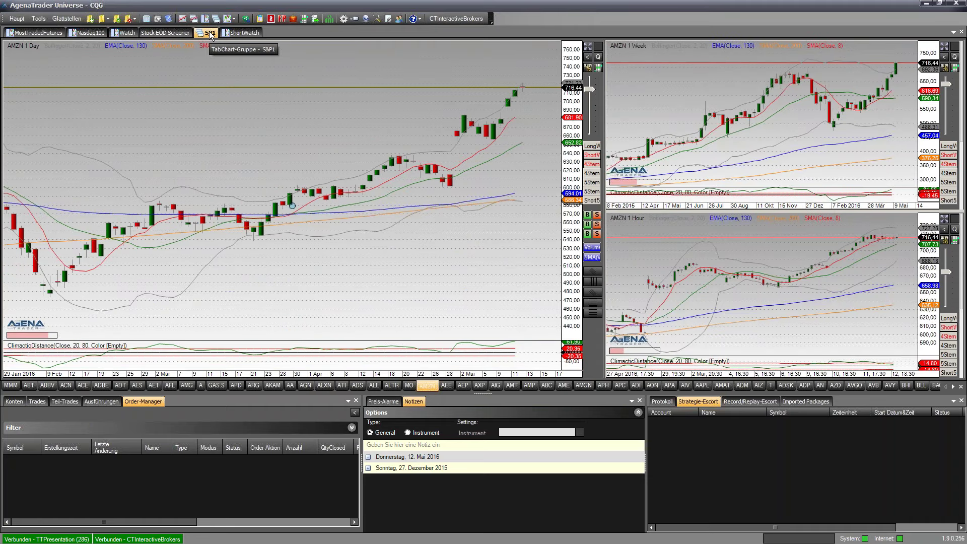
{"action": "mouse_move", "coordinate": [209, 114]}
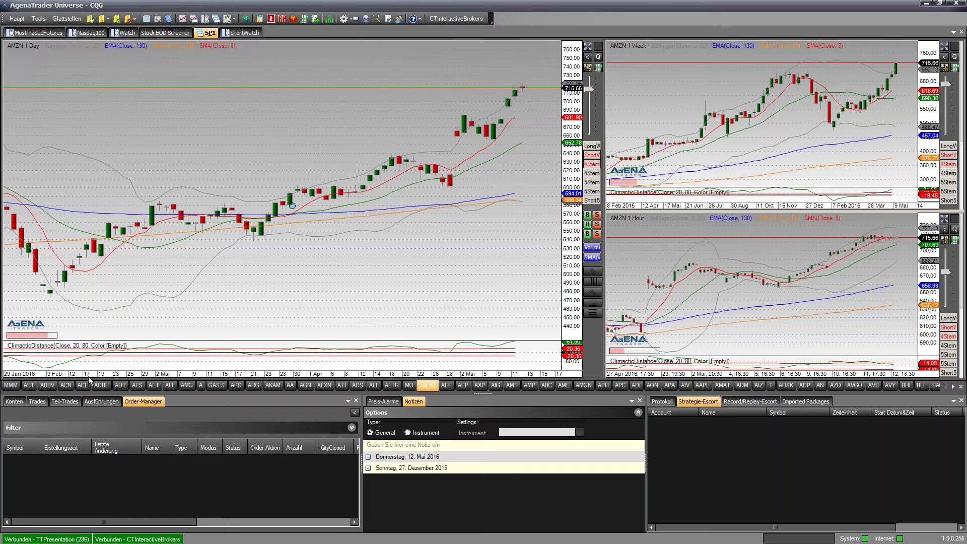
{"action": "left_click", "coordinate": [38, 20]}
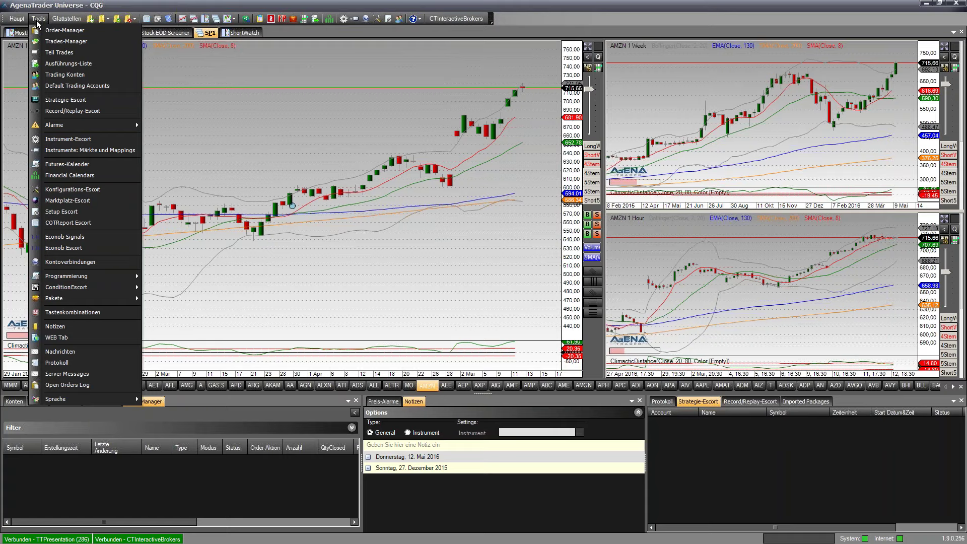
{"action": "left_click", "coordinate": [295, 310]}
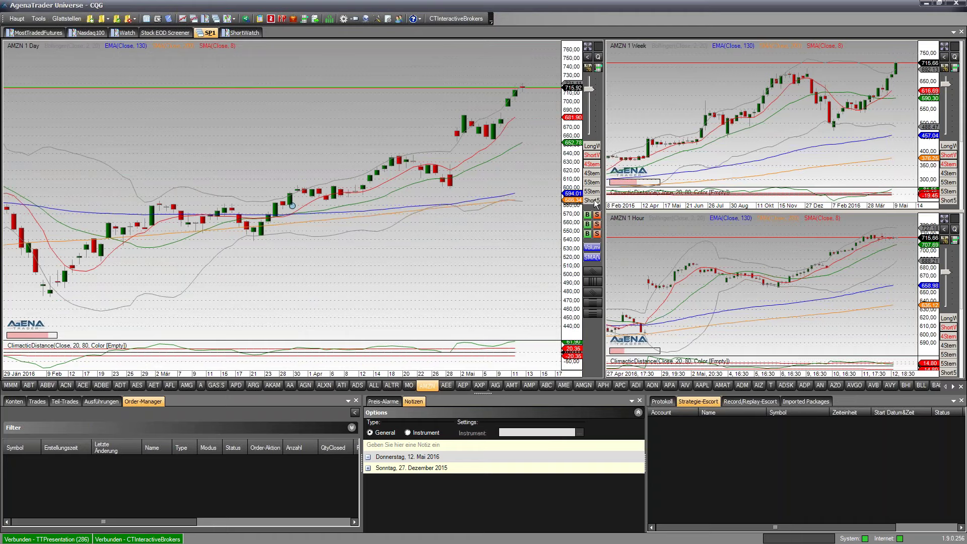
Create a ListChart group for the Short5SterneListe instrument list, keeping the preset timeframes and the LocationPoints template
{"action": "left_click", "coordinate": [17, 19]}
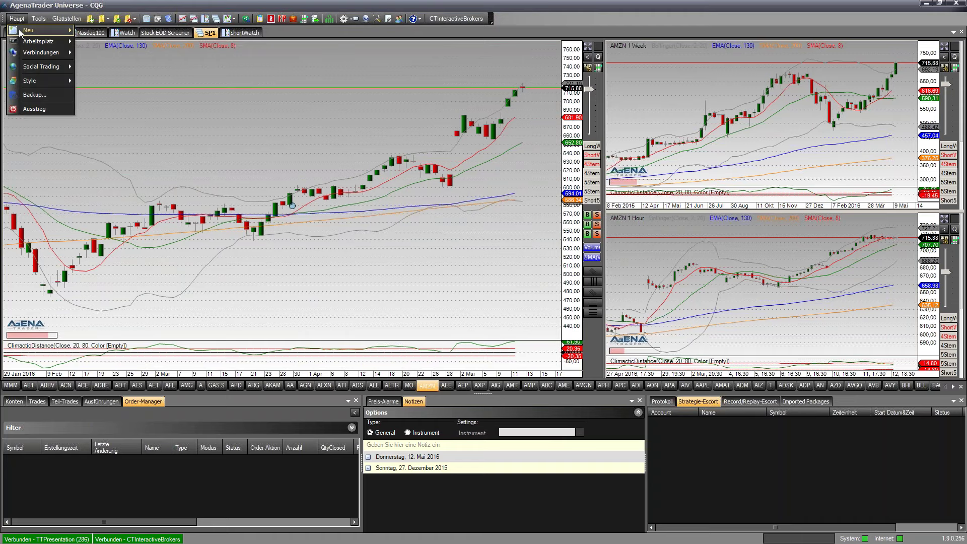
{"action": "mouse_move", "coordinate": [61, 31]}
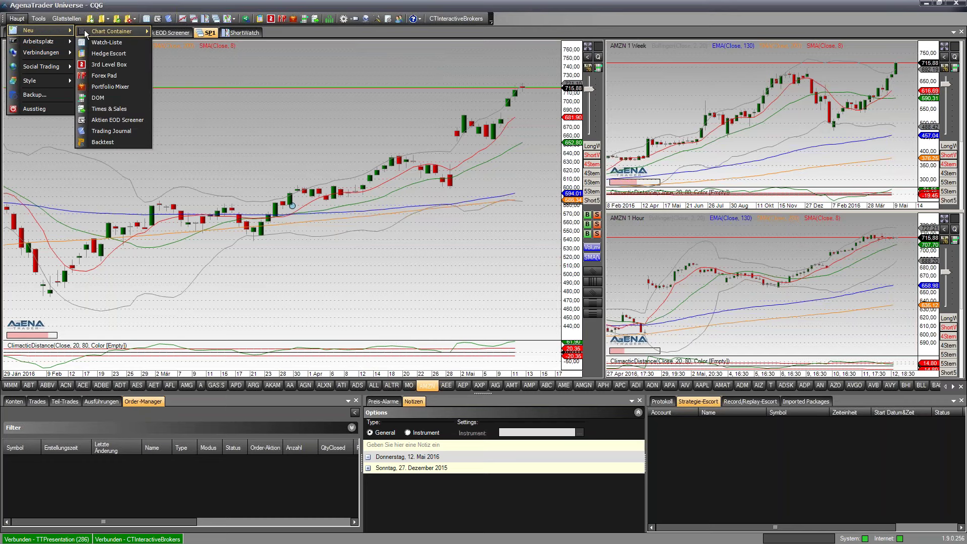
{"action": "left_click", "coordinate": [189, 53]}
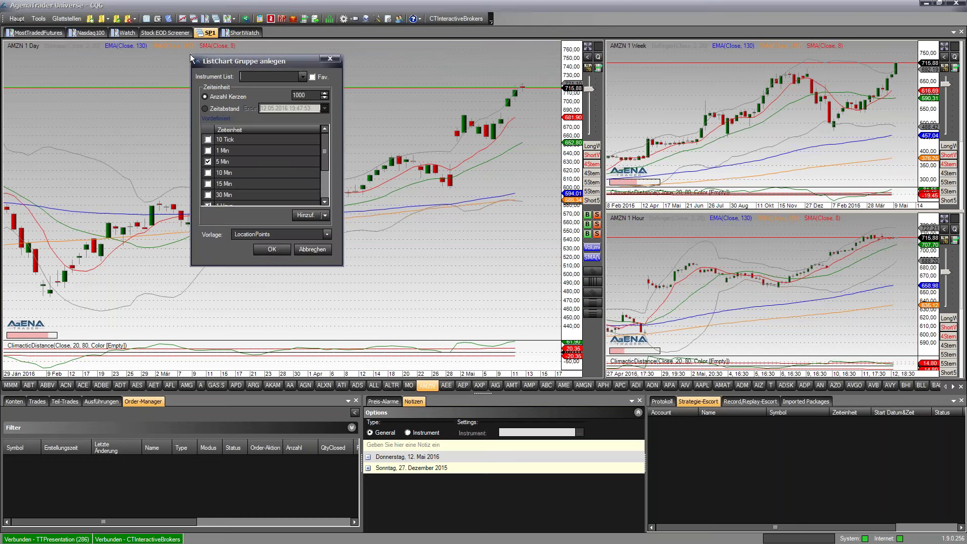
{"action": "left_click", "coordinate": [304, 76]}
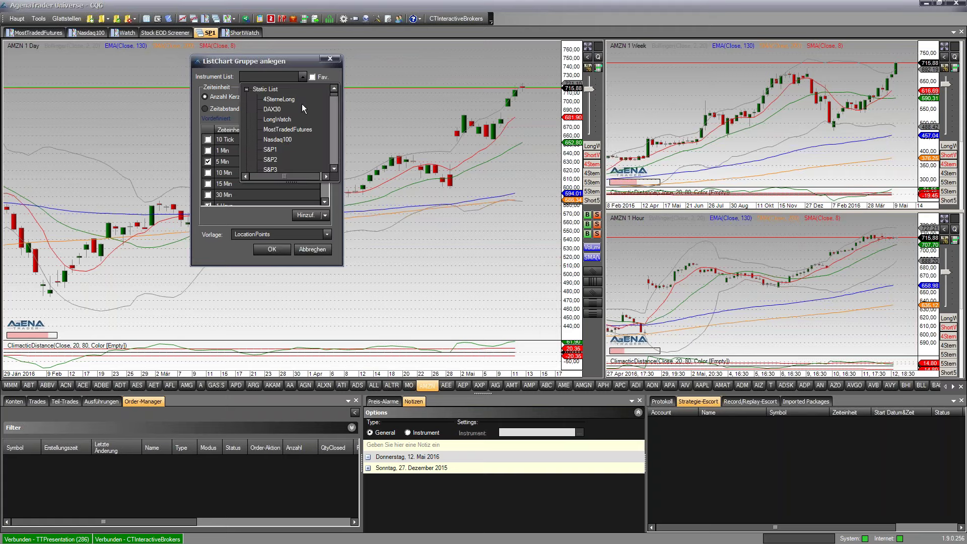
{"action": "scroll", "coordinate": [334, 153], "scroll_direction": "down", "scroll_amount": 10}
{"action": "scroll", "coordinate": [334, 153], "scroll_direction": "down", "scroll_amount": 3}
{"action": "scroll", "coordinate": [334, 153], "scroll_direction": "down", "scroll_amount": 4}
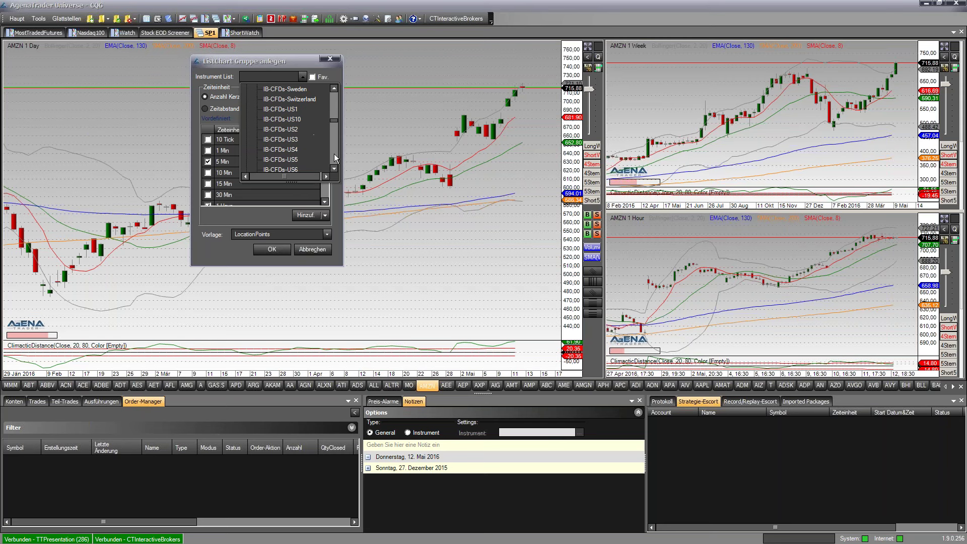
{"action": "scroll", "coordinate": [334, 153], "scroll_direction": "down", "scroll_amount": 8}
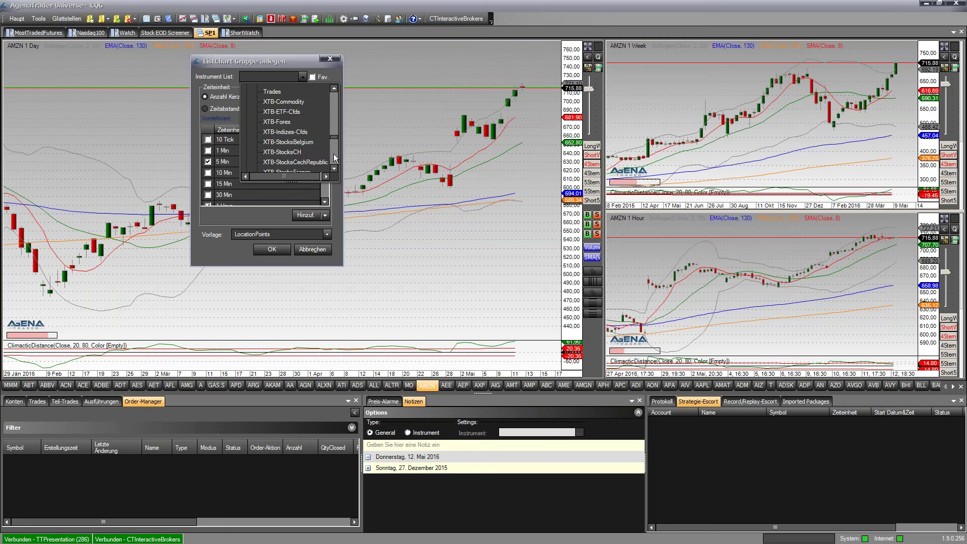
{"action": "scroll", "coordinate": [333, 95], "scroll_direction": "down", "scroll_amount": 6}
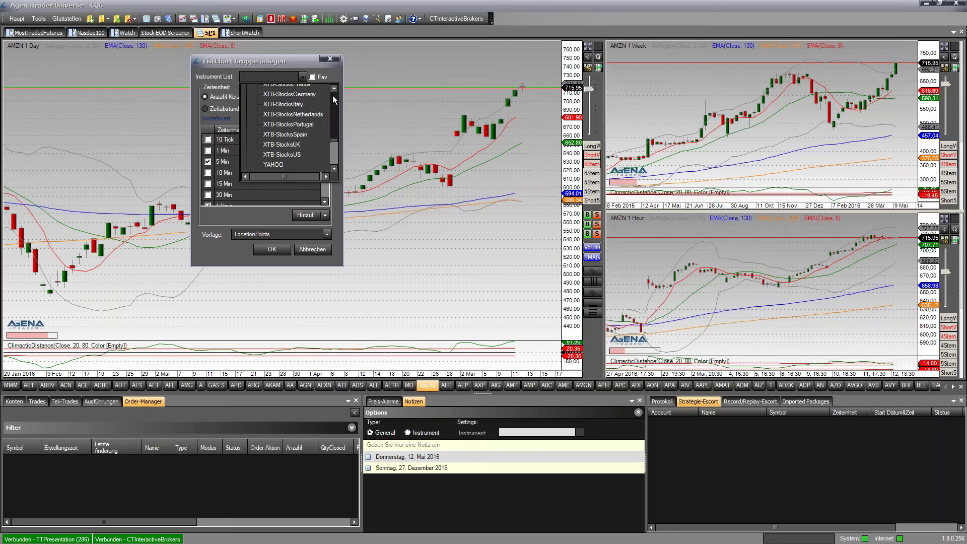
{"action": "scroll", "coordinate": [334, 95], "scroll_direction": "up", "scroll_amount": 3}
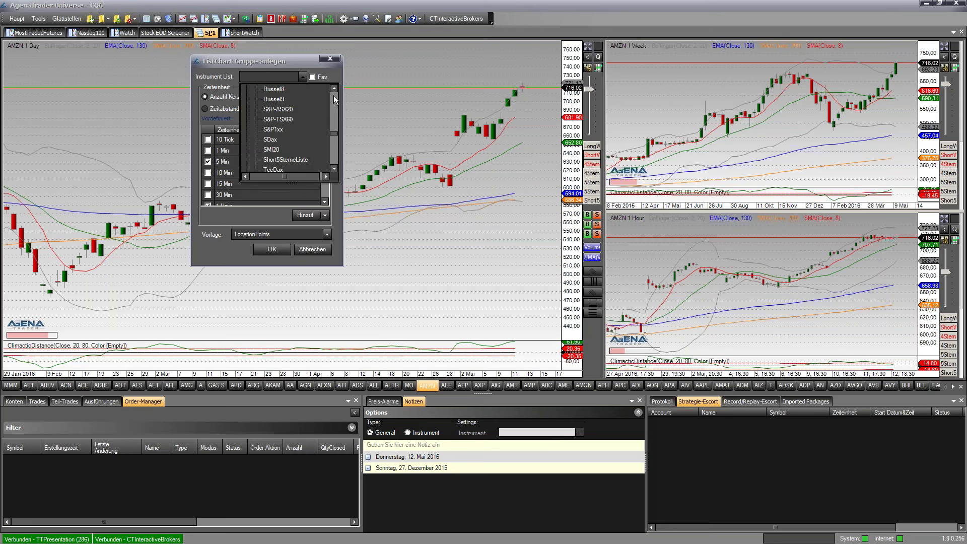
{"action": "left_click", "coordinate": [283, 159]}
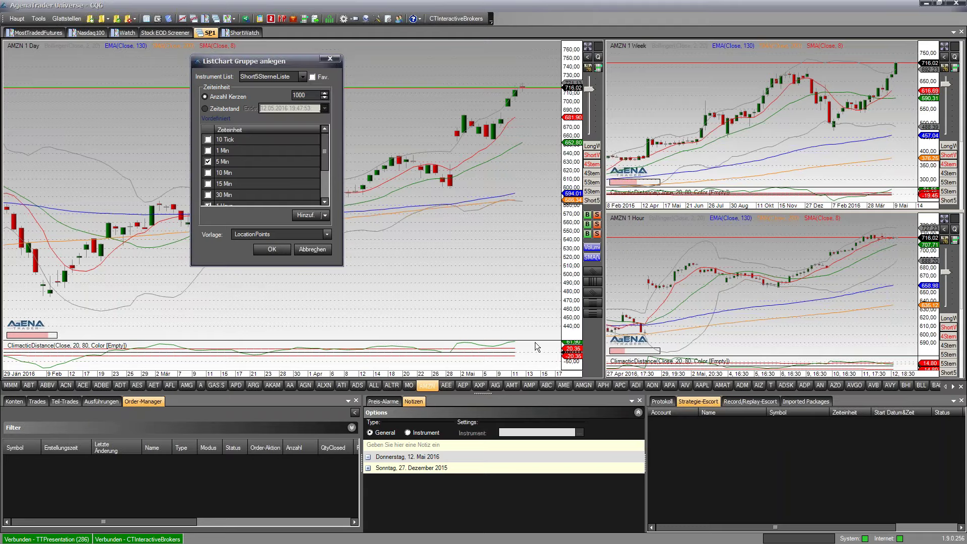
{"action": "left_click", "coordinate": [277, 253]}
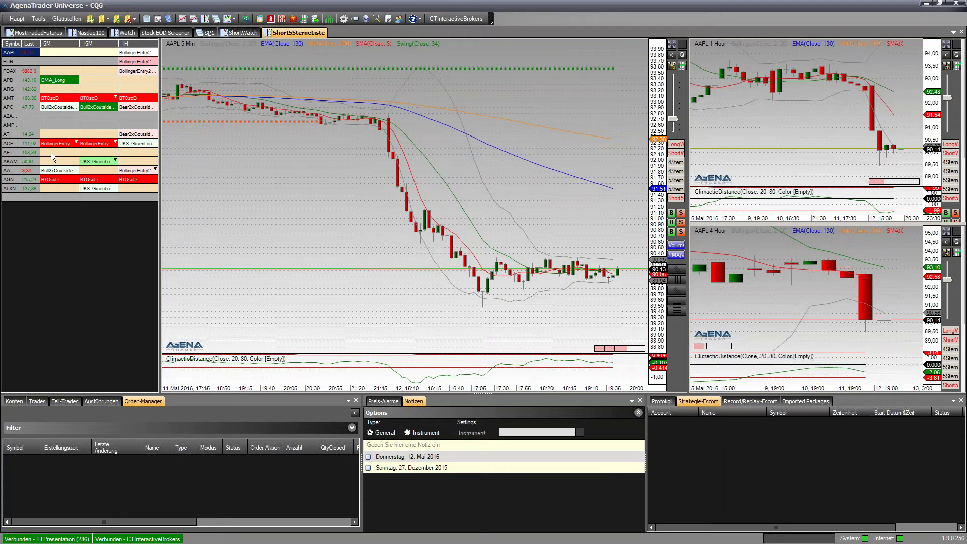
Compress the time axis of the AAPL 5-minute chart to show price history back to 9 May 2016
{"action": "mouse_move", "coordinate": [249, 120]}
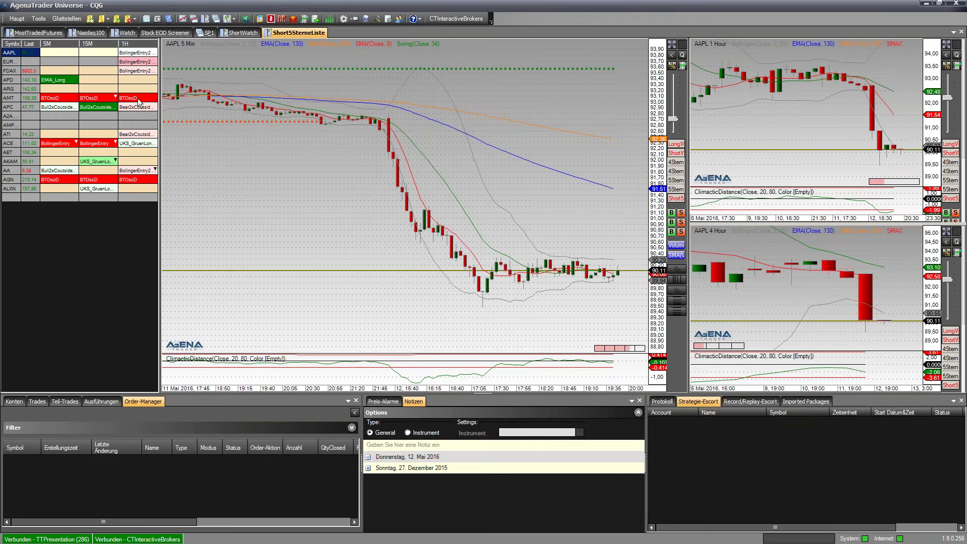
{"action": "left_click", "coordinate": [370, 86]}
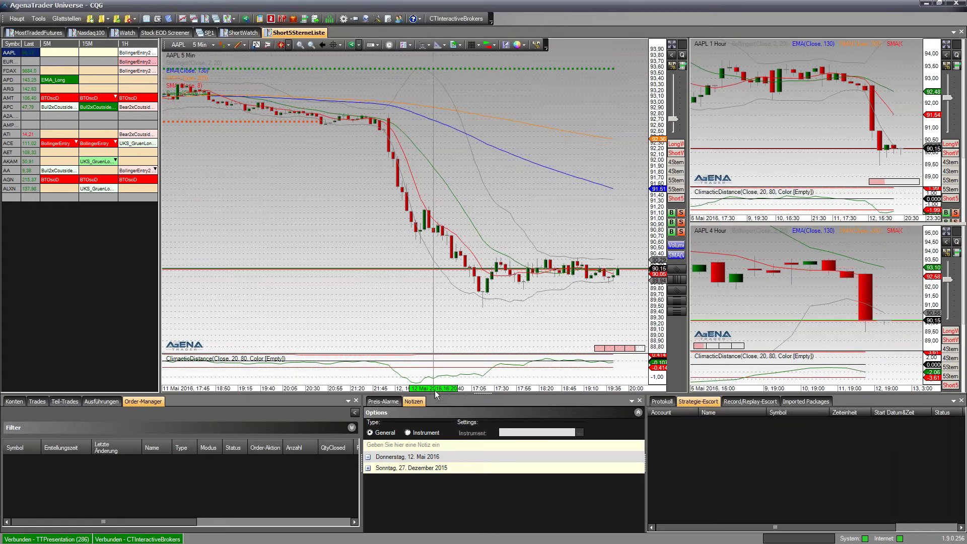
{"action": "left_click_drag", "start_coordinate": [439, 392], "coordinate": [383, 392]}
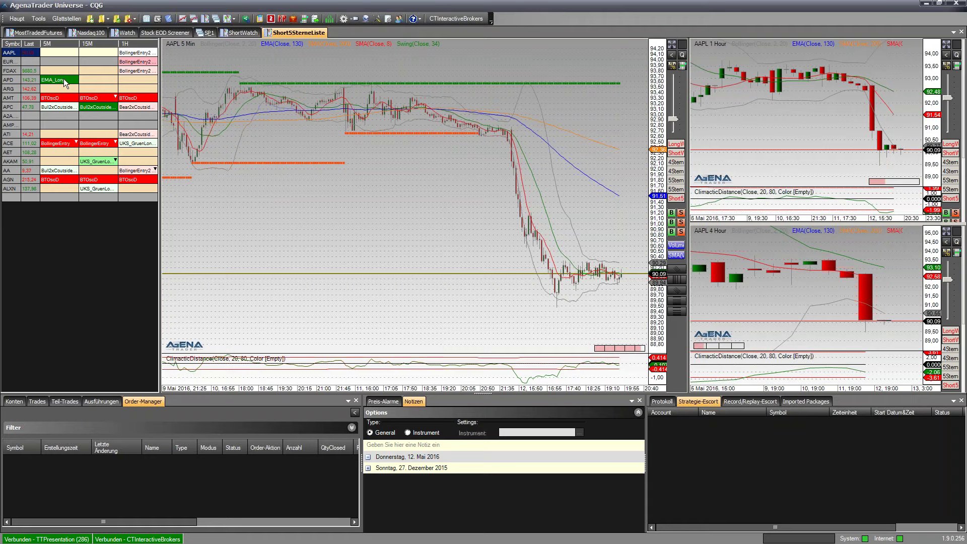
Restrict the signal direction to short only (Nur Short) for the 5M, 15M and 1H scanner columns of the Short5SterneListe group
{"action": "left_click", "coordinate": [59, 78]}
{"action": "right_click", "coordinate": [60, 79]}
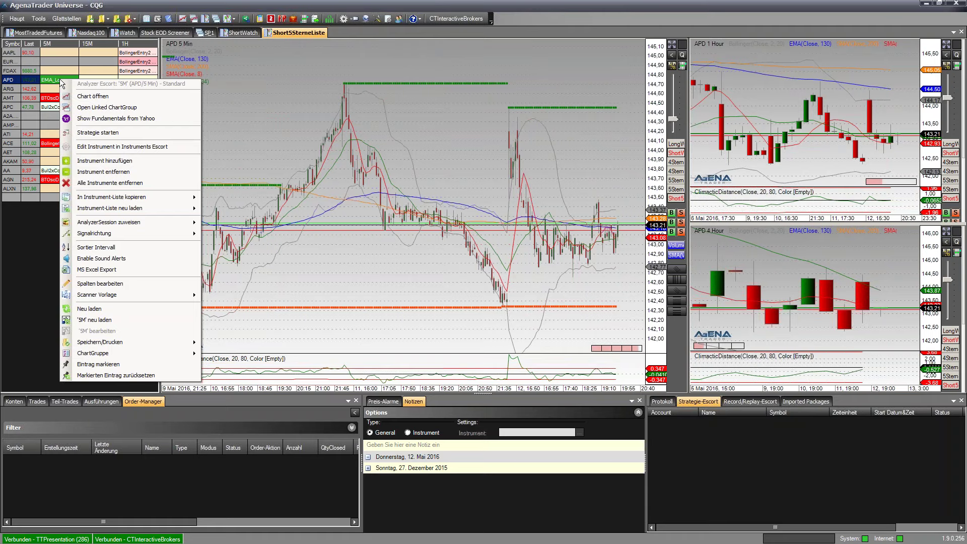
{"action": "mouse_move", "coordinate": [93, 232]}
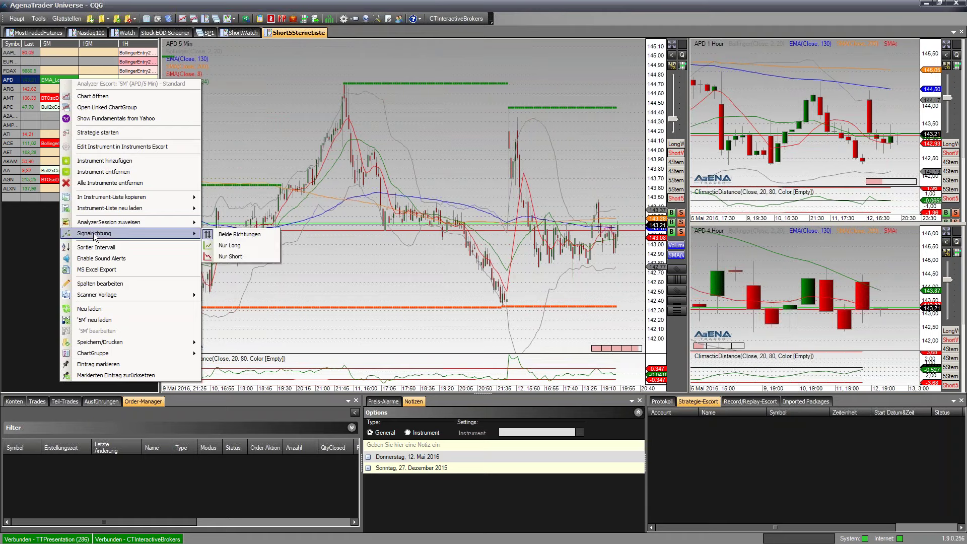
{"action": "left_click", "coordinate": [248, 257]}
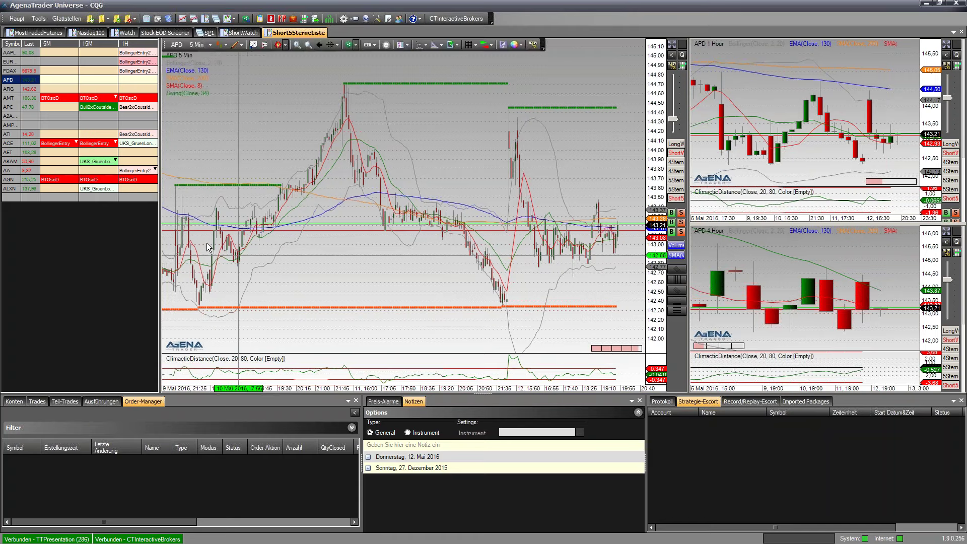
{"action": "left_click", "coordinate": [92, 107]}
{"action": "right_click", "coordinate": [94, 107]}
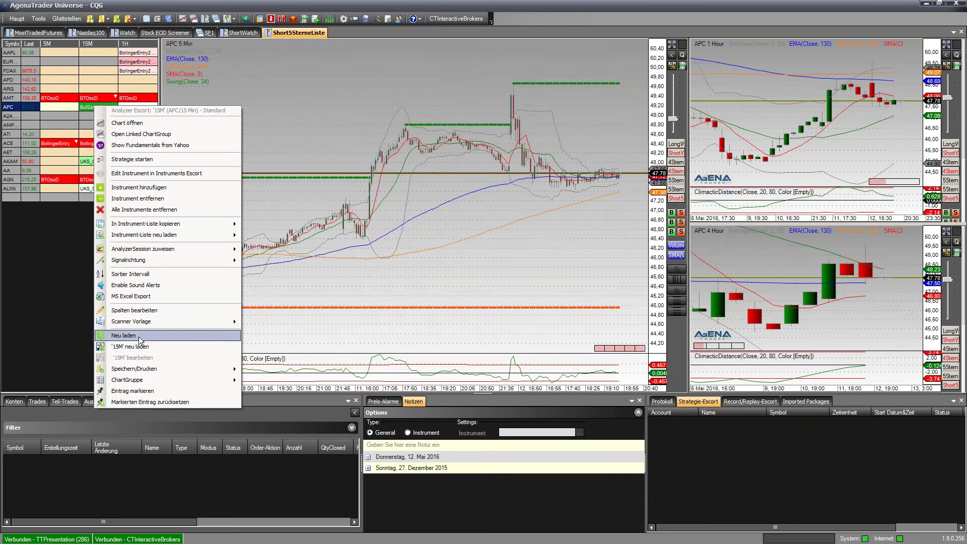
{"action": "mouse_move", "coordinate": [169, 260]}
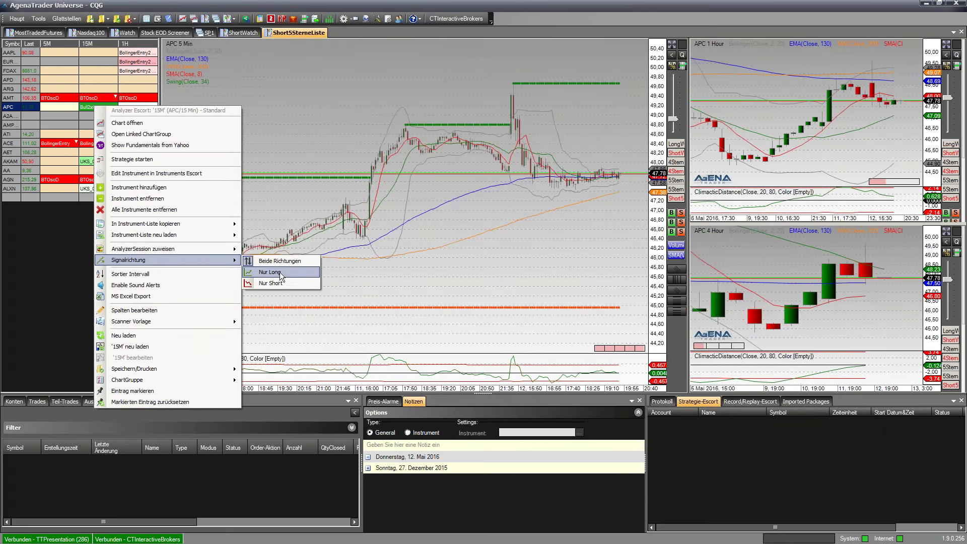
{"action": "left_click", "coordinate": [280, 283]}
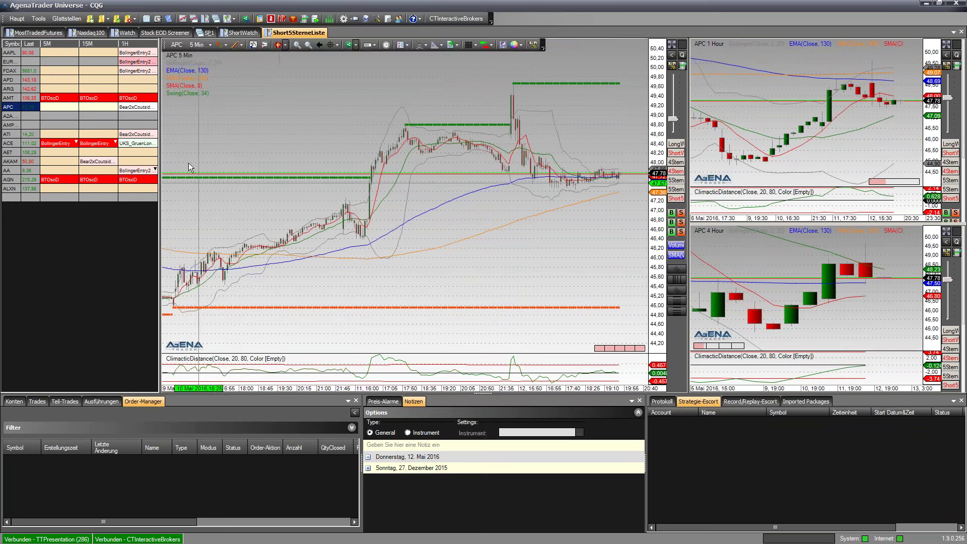
{"action": "right_click", "coordinate": [138, 107]}
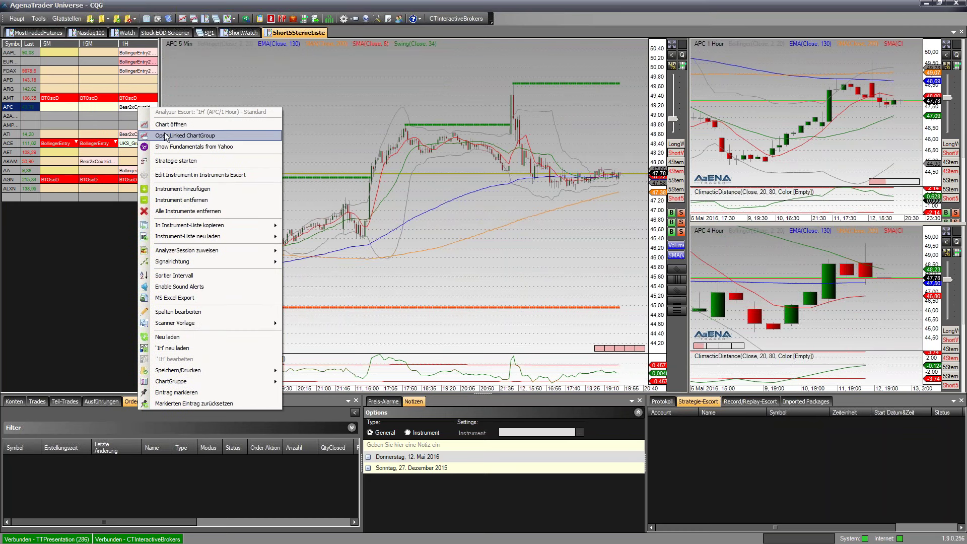
{"action": "mouse_move", "coordinate": [198, 262]}
{"action": "left_click", "coordinate": [326, 285]}
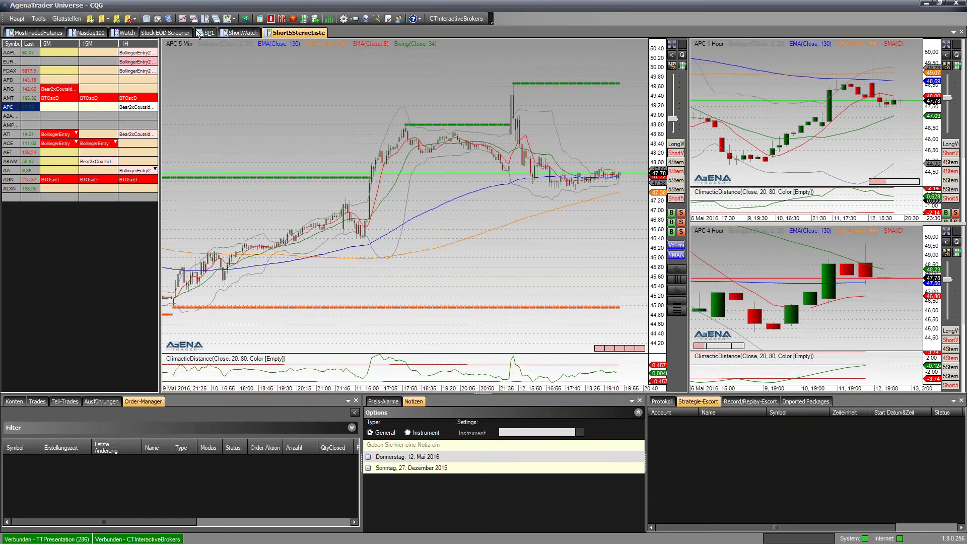
Open the Instrument Escort, look through the predefined dynamic lists and close the window
{"action": "left_click", "coordinate": [17, 19]}
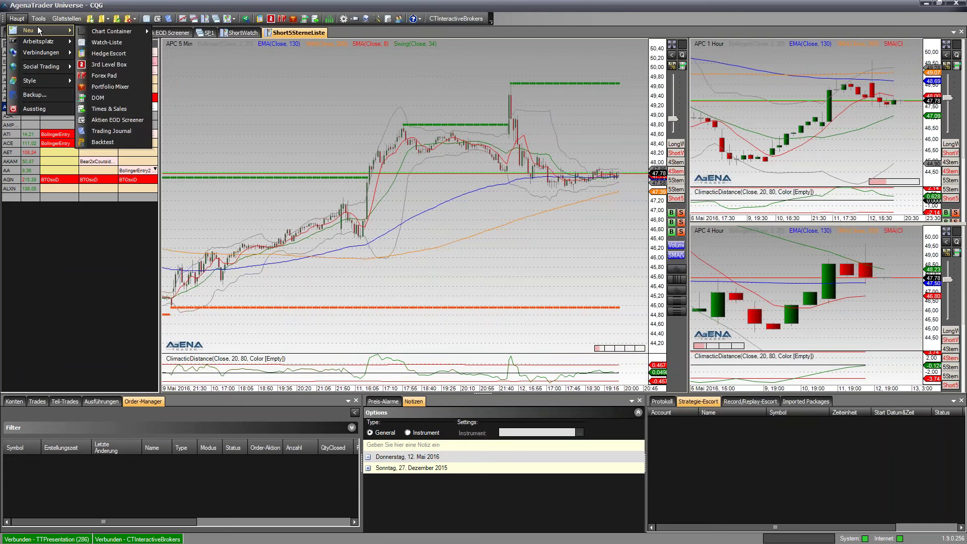
{"action": "left_click", "coordinate": [38, 19]}
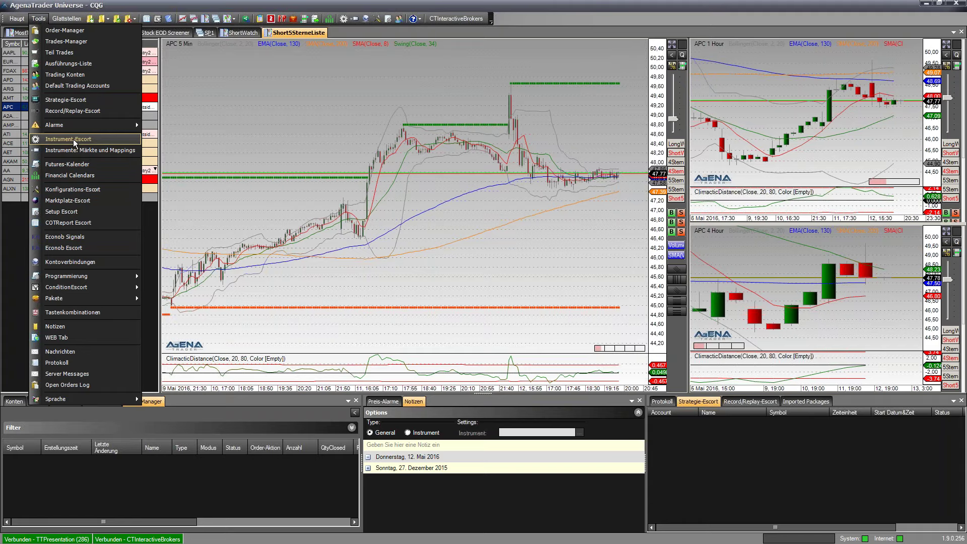
{"action": "left_click_drag", "start_coordinate": [285, 147], "coordinate": [291, 75]}
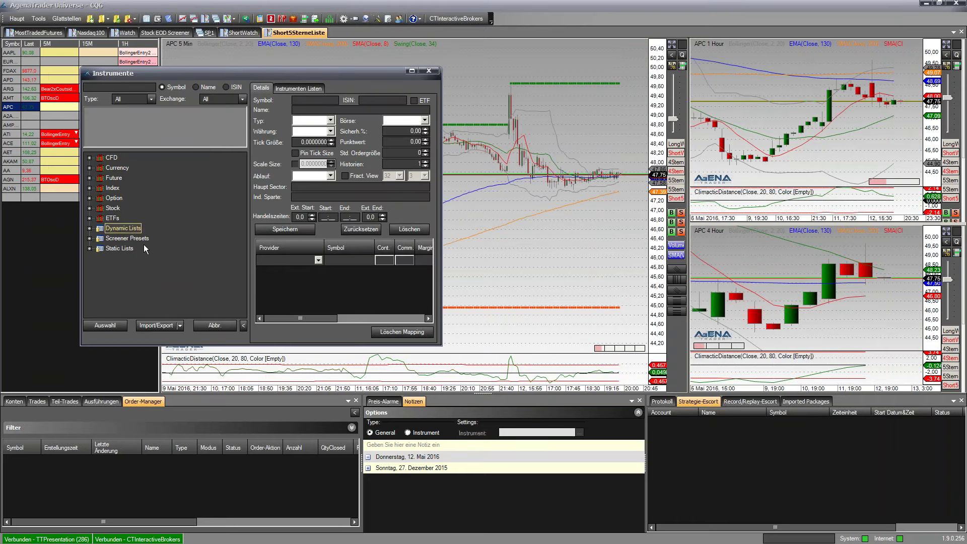
{"action": "left_click", "coordinate": [89, 228]}
{"action": "scroll", "coordinate": [146, 257], "scroll_direction": "down", "scroll_amount": 2}
{"action": "scroll", "coordinate": [147, 257], "scroll_direction": "down", "scroll_amount": 2}
{"action": "scroll", "coordinate": [146, 257], "scroll_direction": "up", "scroll_amount": 2}
{"action": "scroll", "coordinate": [146, 257], "scroll_direction": "down", "scroll_amount": 2}
{"action": "scroll", "coordinate": [146, 257], "scroll_direction": "down", "scroll_amount": 3}
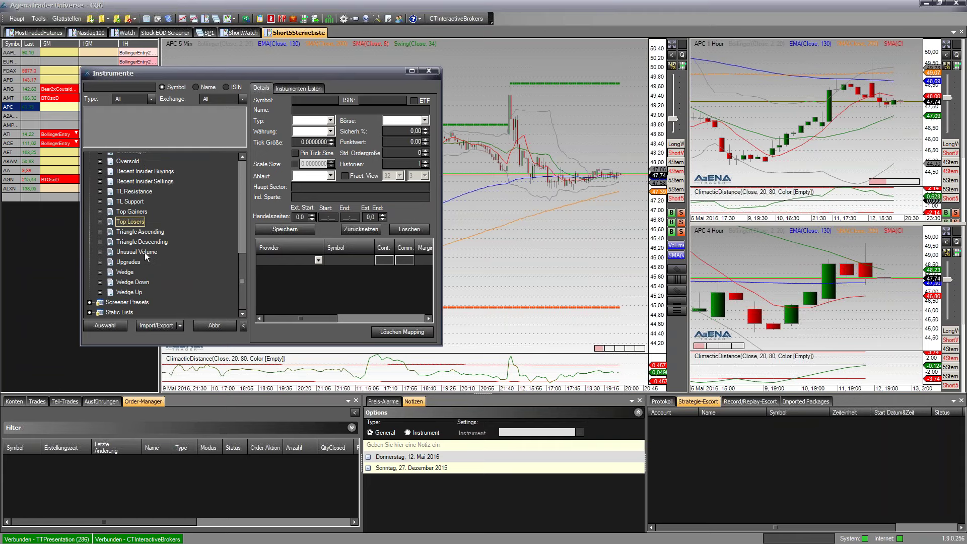
{"action": "scroll", "coordinate": [146, 256], "scroll_direction": "up", "scroll_amount": 8}
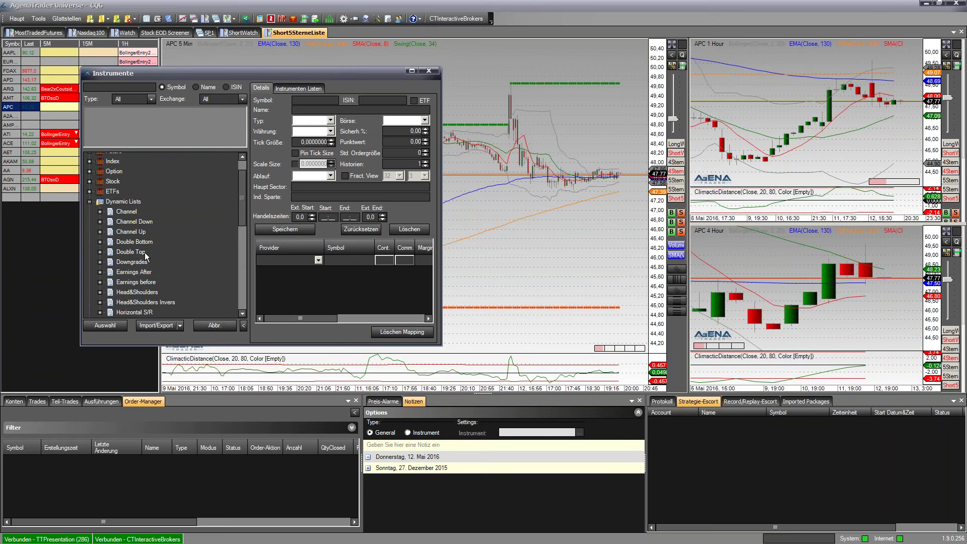
{"action": "left_click", "coordinate": [89, 202]}
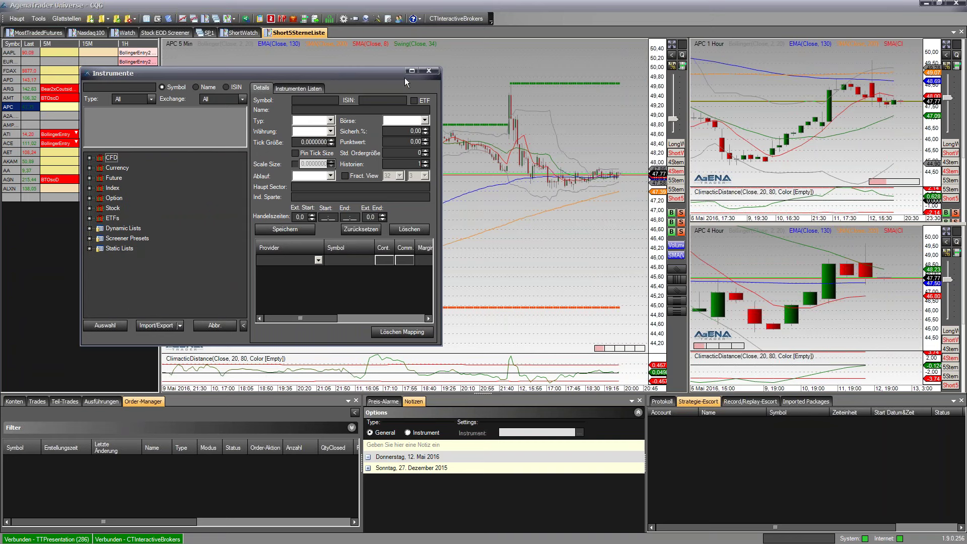
{"action": "left_click", "coordinate": [429, 70]}
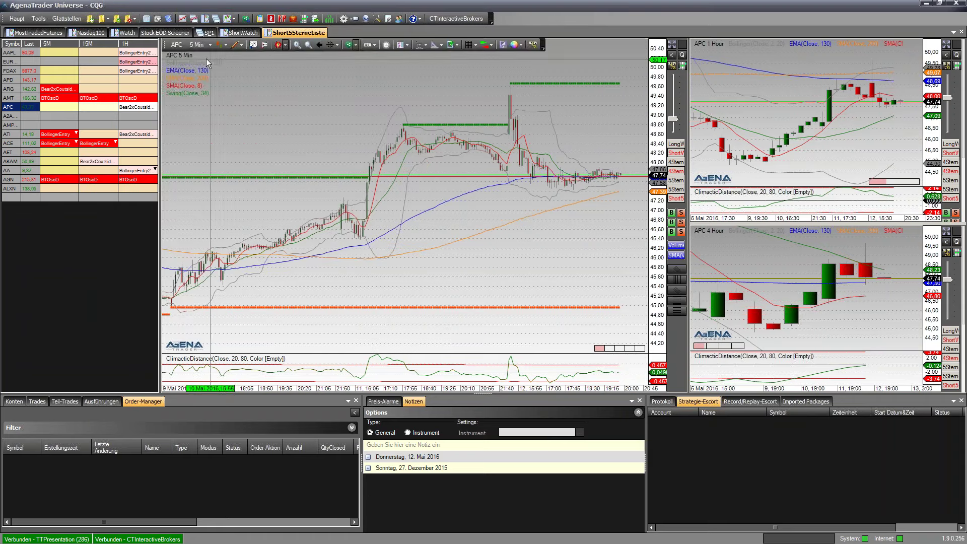
Open a new stock EOD screener and load the stocks for the Head_Shoulders signal
{"action": "left_click", "coordinate": [23, 20]}
{"action": "mouse_move", "coordinate": [28, 28]}
{"action": "mouse_move", "coordinate": [119, 33]}
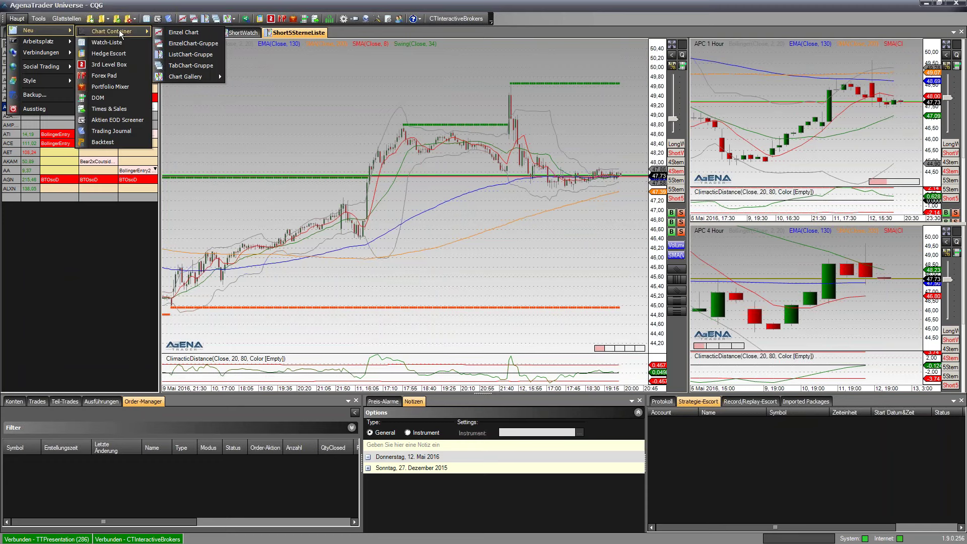
{"action": "left_click", "coordinate": [118, 121]}
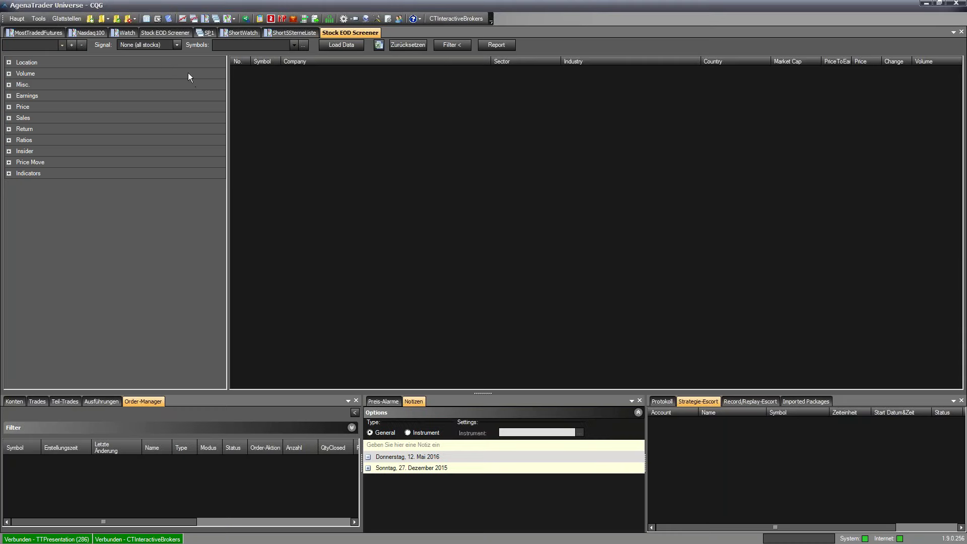
{"action": "left_click", "coordinate": [176, 45]}
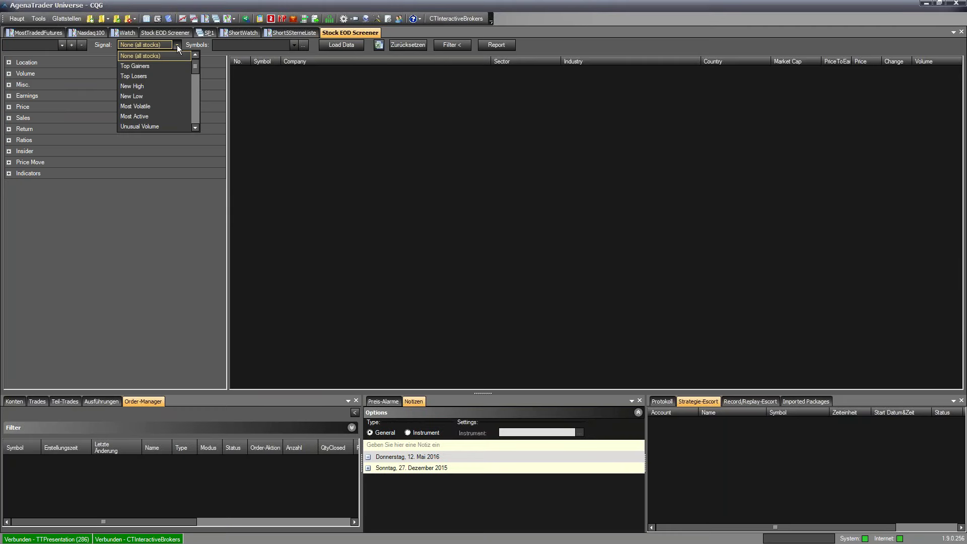
{"action": "left_click_drag", "start_coordinate": [199, 65], "coordinate": [200, 122]}
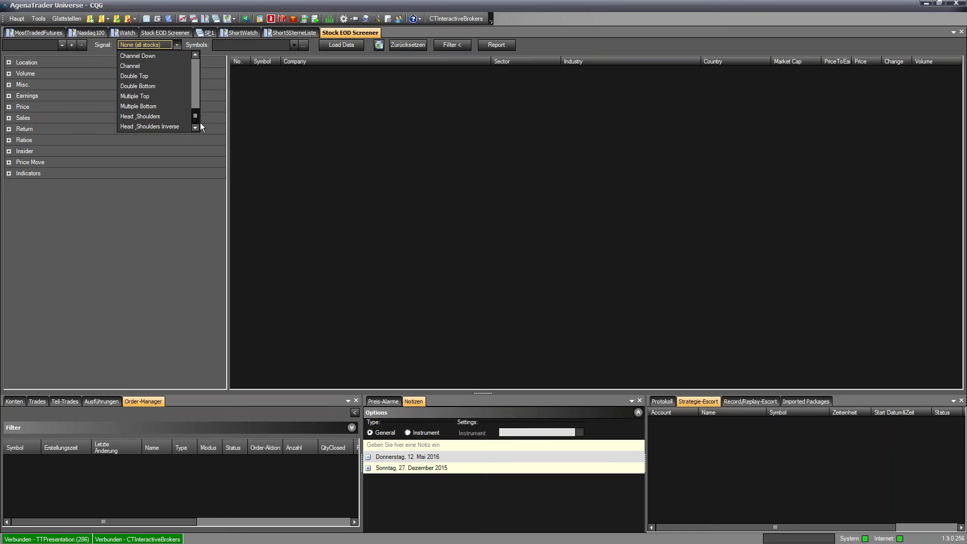
{"action": "left_click", "coordinate": [141, 120]}
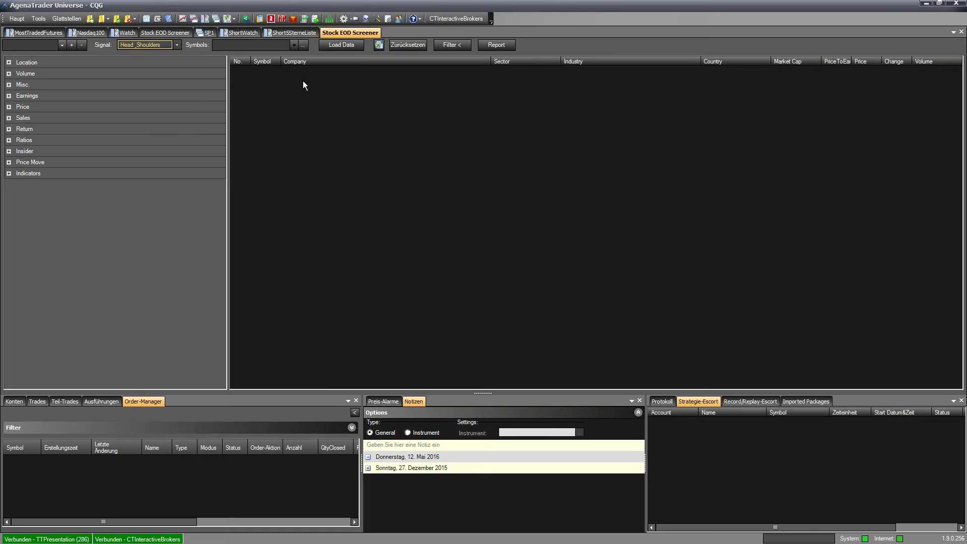
{"action": "left_click", "coordinate": [347, 47]}
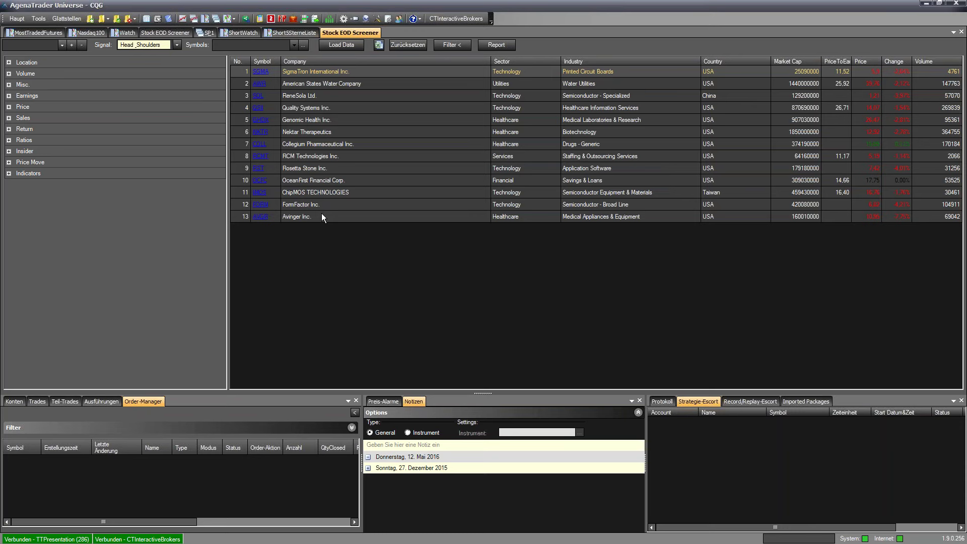
Load the EOD screener results for the Top Gainers signal and for the New High signal
{"action": "left_click", "coordinate": [177, 45]}
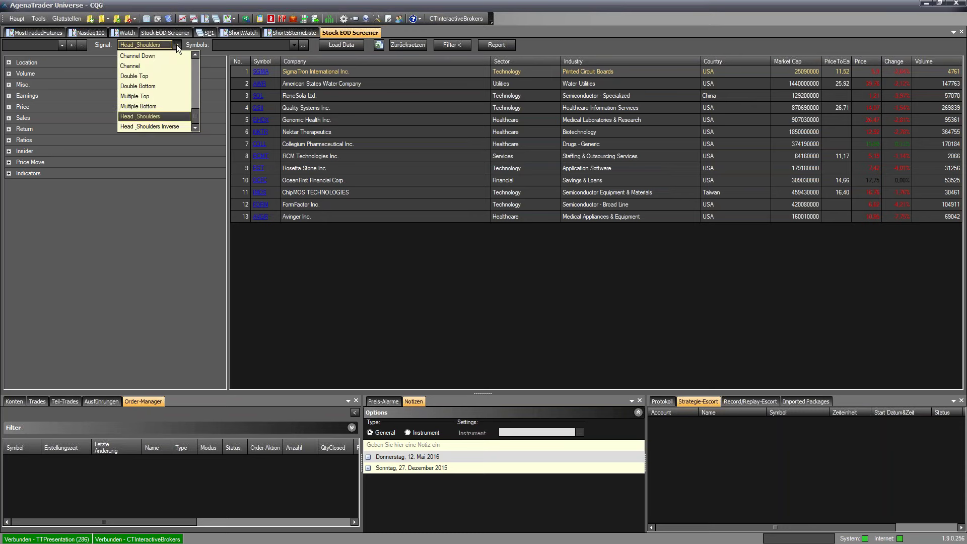
{"action": "left_click_drag", "start_coordinate": [198, 116], "coordinate": [194, 53]}
{"action": "left_click", "coordinate": [165, 66]}
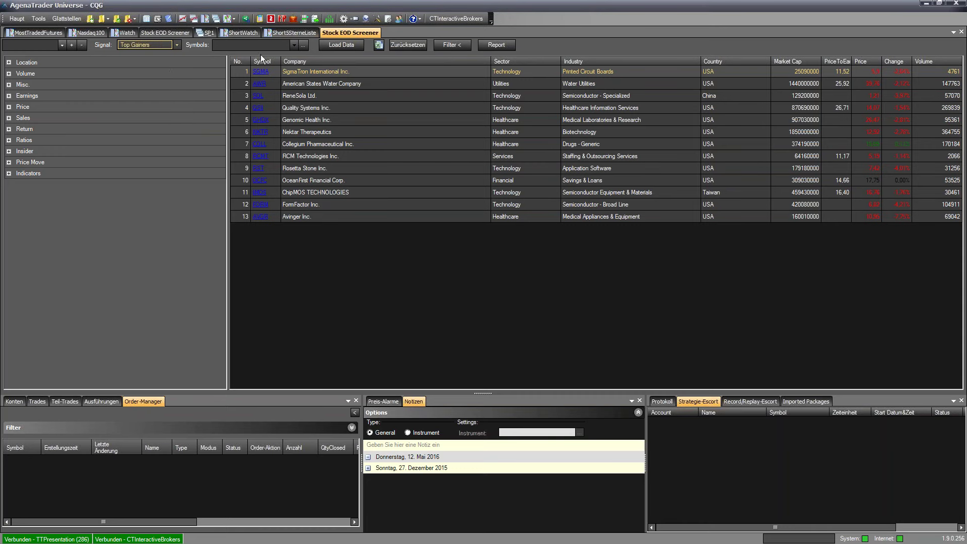
{"action": "left_click", "coordinate": [343, 47]}
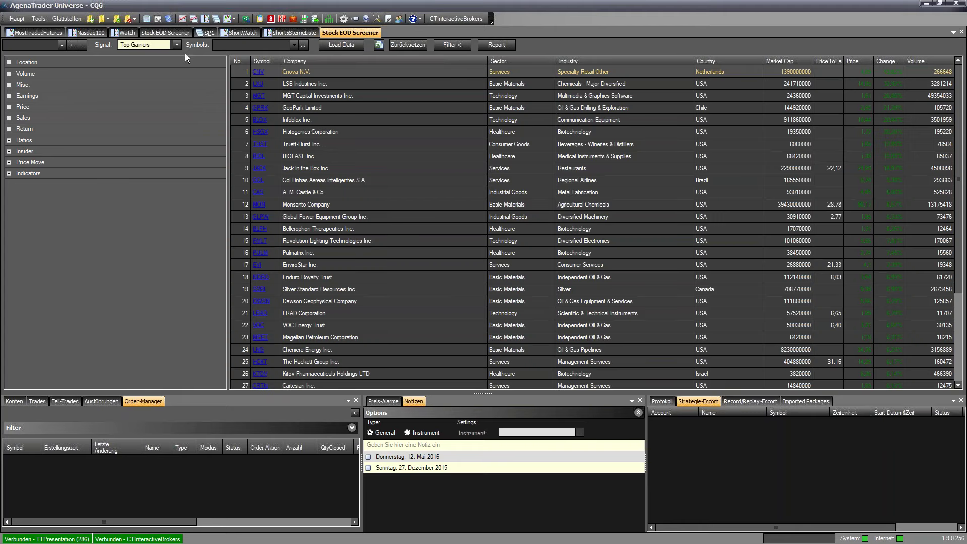
{"action": "left_click", "coordinate": [177, 45]}
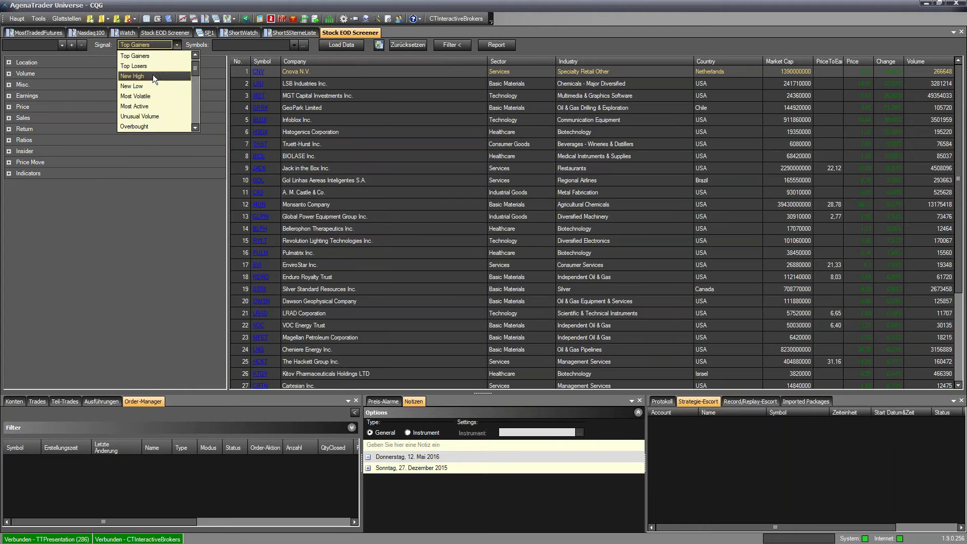
{"action": "left_click", "coordinate": [152, 75]}
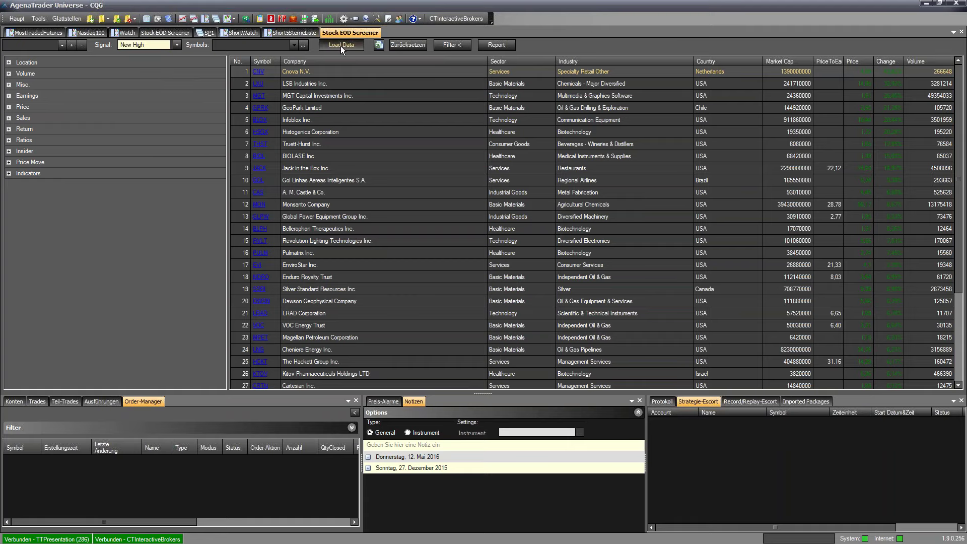
{"action": "left_click", "coordinate": [341, 47]}
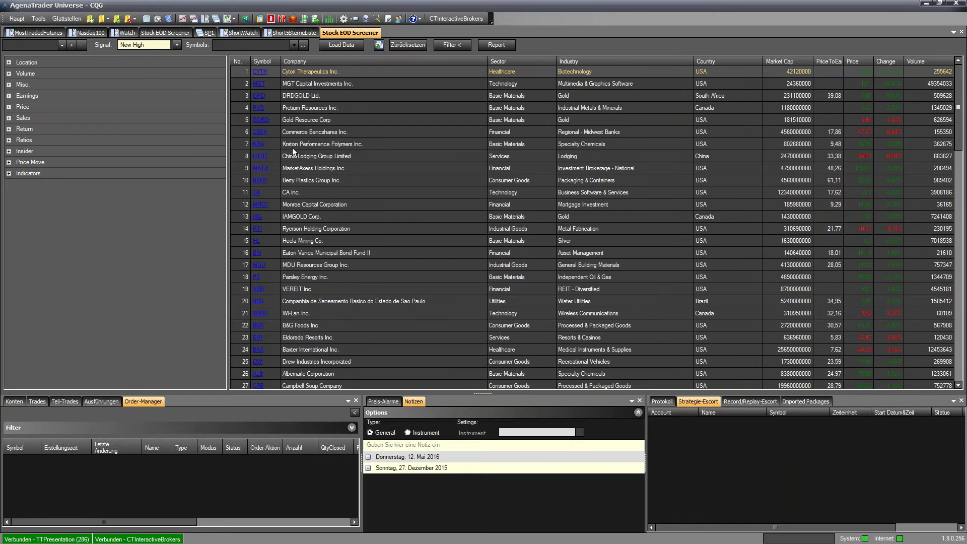
Load and look through the EOD screener results for the New Low signal, and load those for Overbought
{"action": "left_click", "coordinate": [177, 45]}
{"action": "left_click", "coordinate": [155, 65]}
{"action": "left_click", "coordinate": [340, 46]}
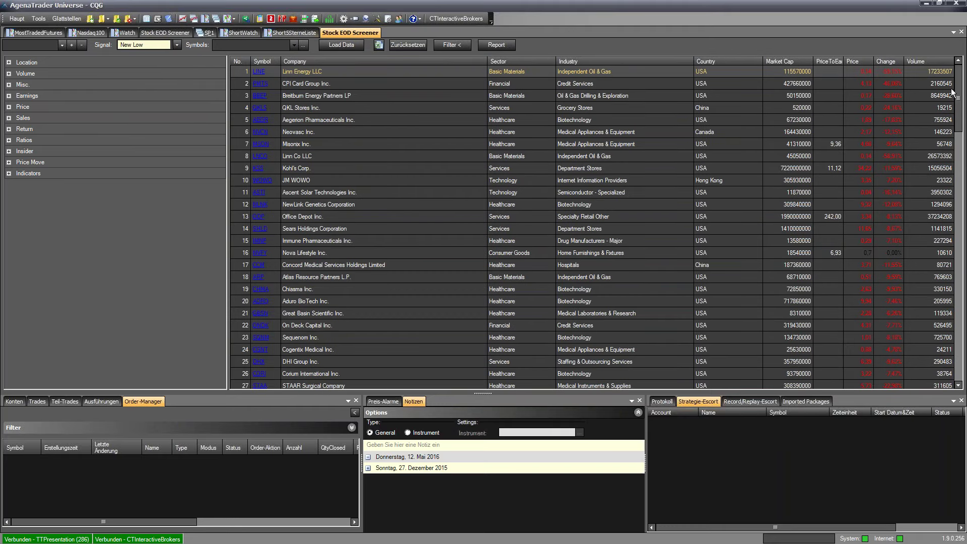
{"action": "left_click_drag", "start_coordinate": [958, 98], "coordinate": [958, 215]}
{"action": "scroll", "coordinate": [356, 126], "scroll_direction": "up", "scroll_amount": 15}
{"action": "left_click", "coordinate": [178, 44]}
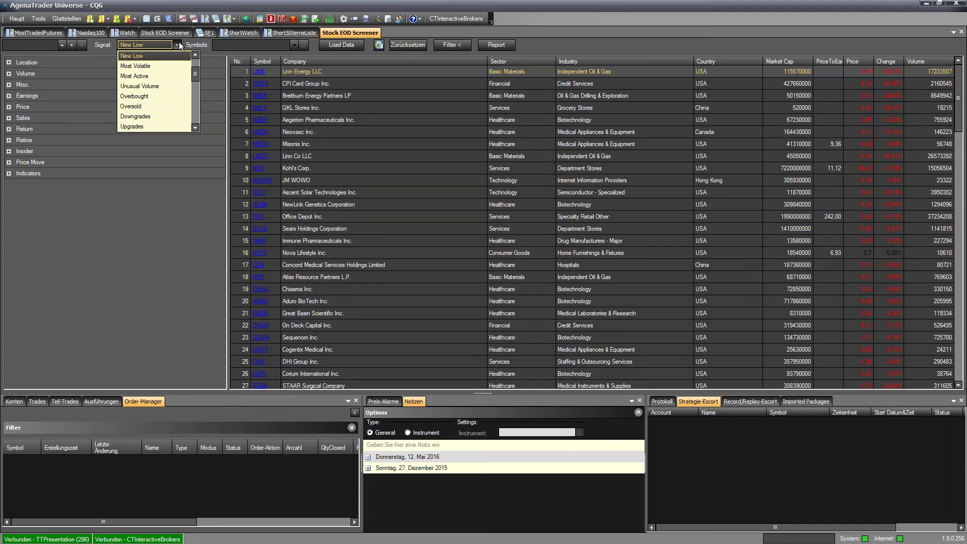
{"action": "left_click", "coordinate": [161, 96]}
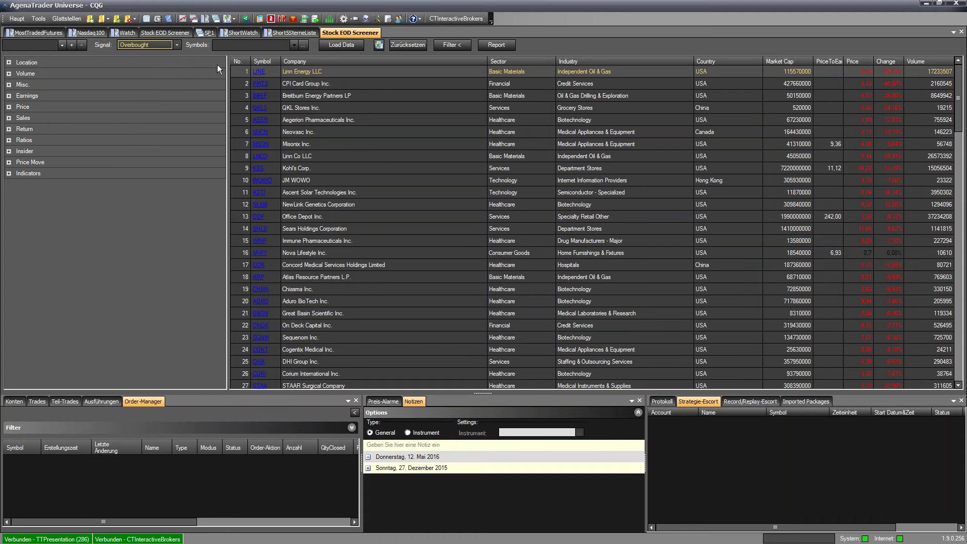
{"action": "left_click", "coordinate": [339, 46]}
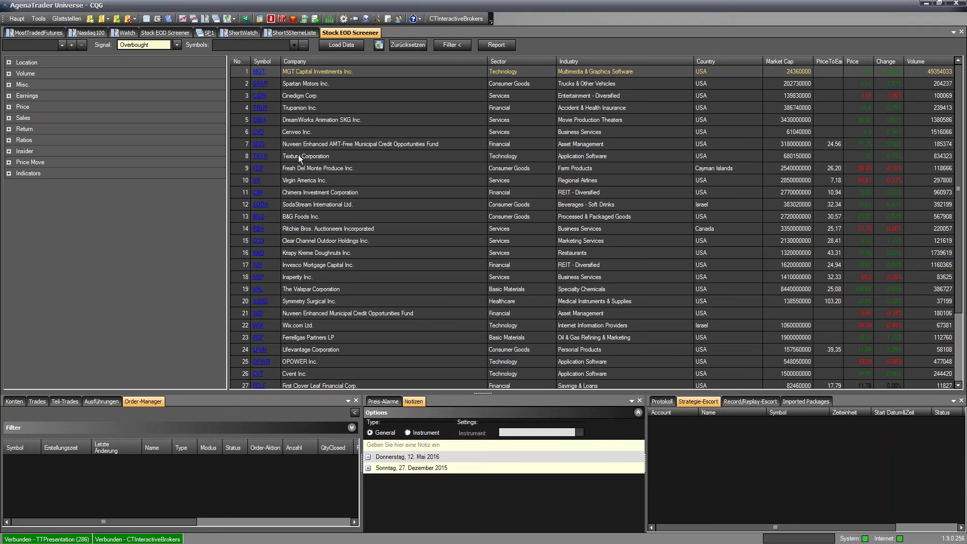
Start a new ListChart group and look through the dynamic lists offered for its instrument list
{"action": "left_click", "coordinate": [17, 19]}
{"action": "mouse_move", "coordinate": [27, 29]}
{"action": "mouse_move", "coordinate": [122, 33]}
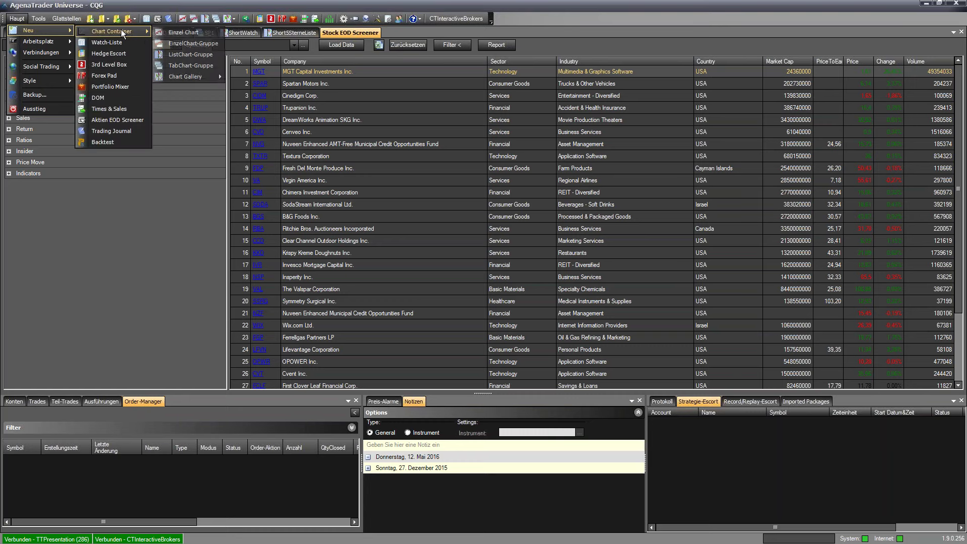
{"action": "left_click", "coordinate": [185, 57]}
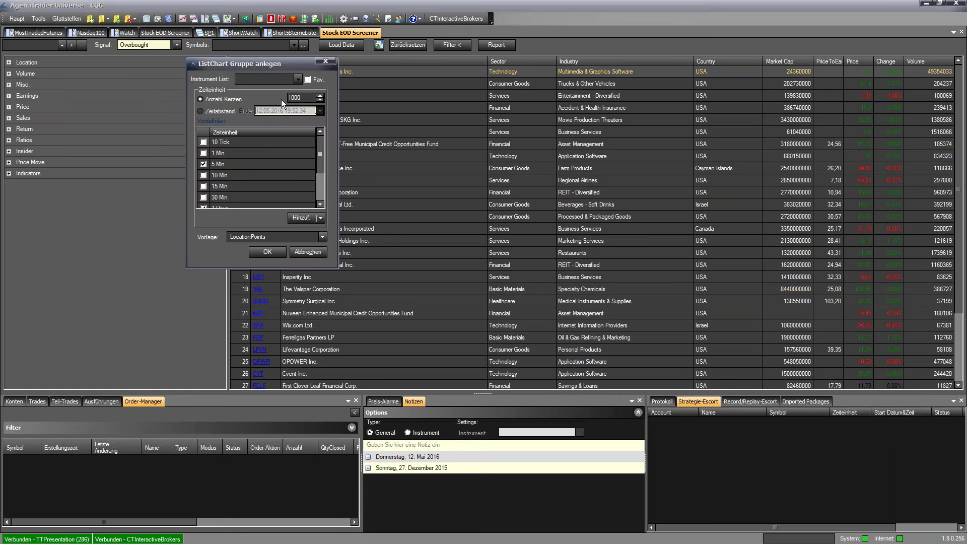
{"action": "left_click", "coordinate": [298, 80]}
{"action": "left_click", "coordinate": [242, 92]}
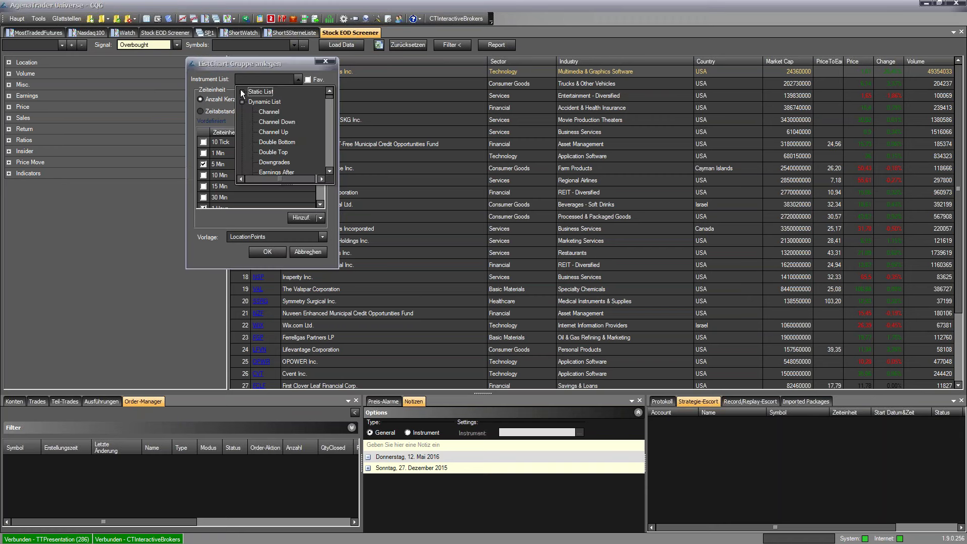
{"action": "mouse_move", "coordinate": [331, 99]}
{"action": "left_mouse_down"}
{"action": "mouse_move", "coordinate": [337, 126]}
{"action": "mouse_move", "coordinate": [334, 103]}
{"action": "left_mouse_up"}
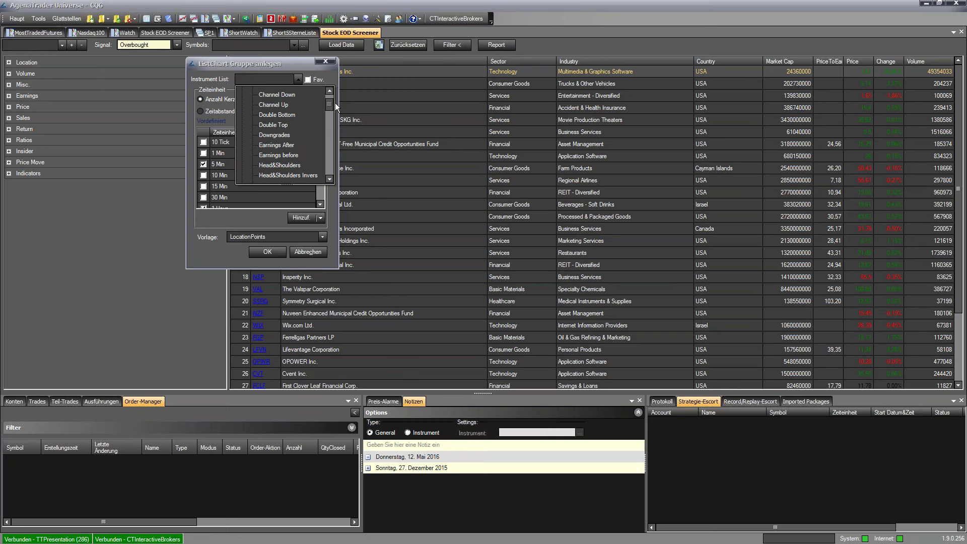
{"action": "left_click", "coordinate": [335, 103]}
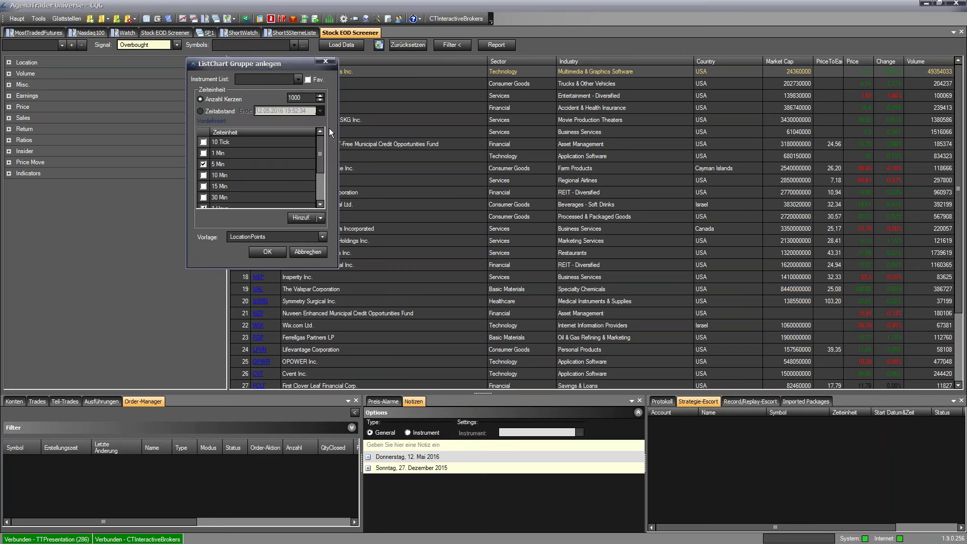
Choose the dynamic list New High as the instrument list of the ListChart group
{"action": "left_click", "coordinate": [297, 83]}
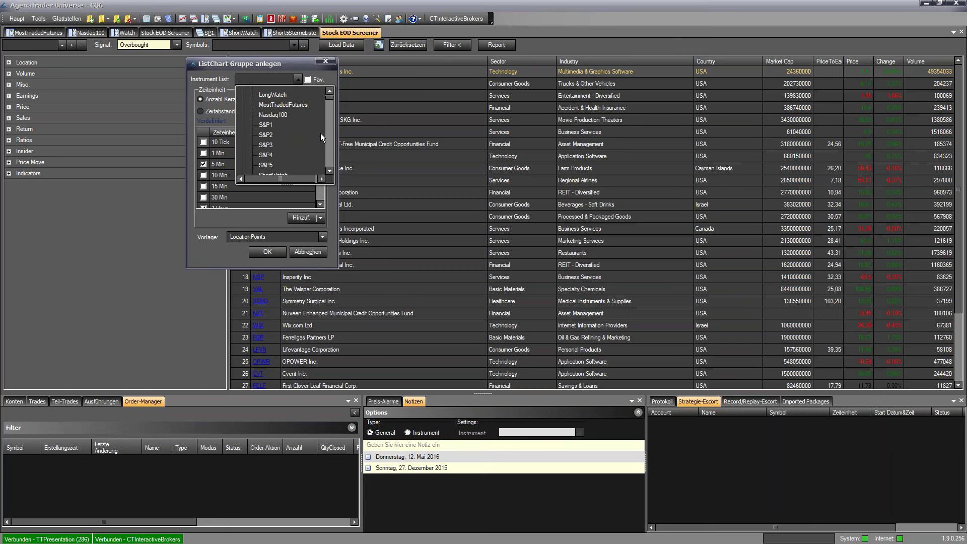
{"action": "left_click", "coordinate": [328, 99]}
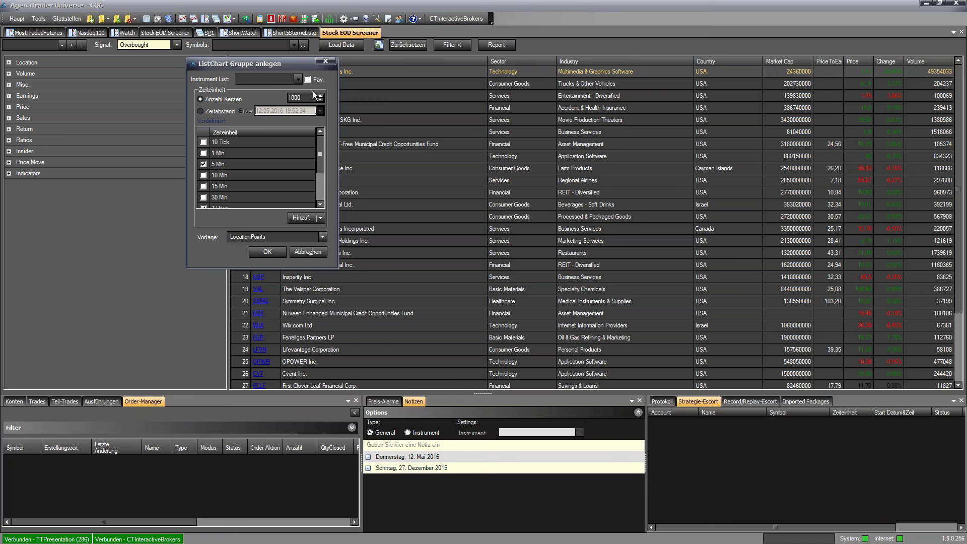
{"action": "left_click", "coordinate": [296, 79]}
{"action": "left_click", "coordinate": [331, 93]}
{"action": "left_click", "coordinate": [330, 92]}
{"action": "left_click", "coordinate": [242, 91]}
{"action": "scroll", "coordinate": [277, 135], "scroll_direction": "down", "scroll_amount": 3}
{"action": "left_click", "coordinate": [280, 153]}
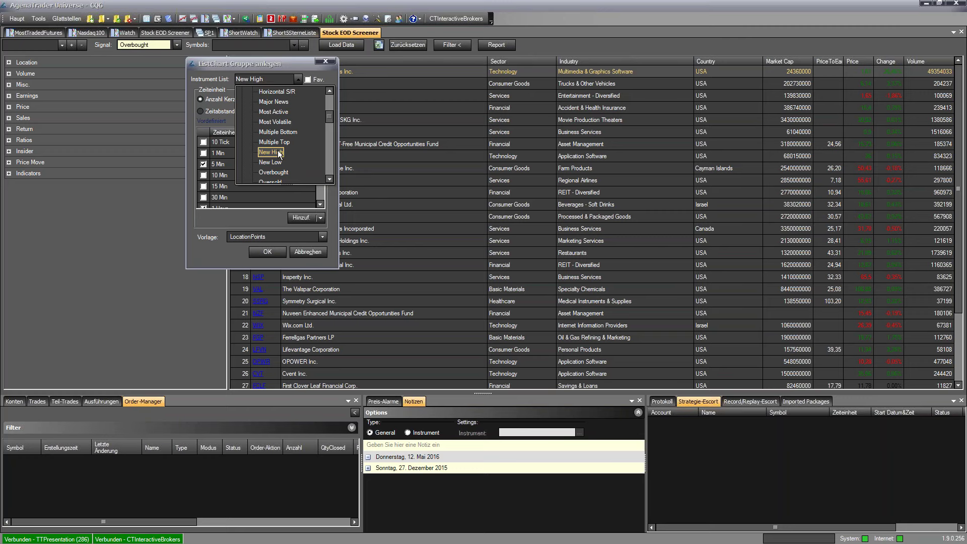
{"action": "left_click", "coordinate": [278, 153]}
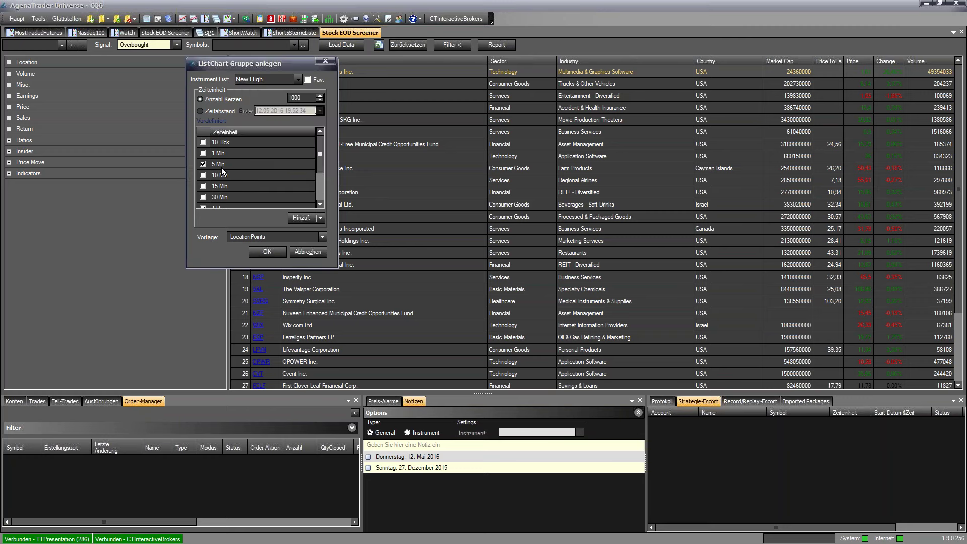
Set the timeframes to 1 Day, 1 Week and 1 Month only and create the ListChart group
{"action": "left_click", "coordinate": [203, 164]}
{"action": "left_click_drag", "start_coordinate": [319, 165], "coordinate": [324, 204]}
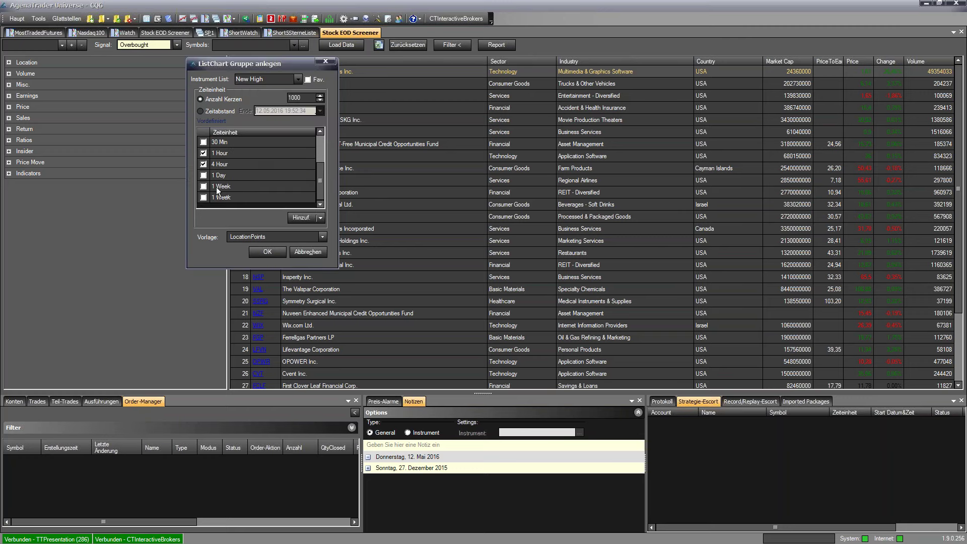
{"action": "left_click", "coordinate": [204, 154]}
{"action": "left_click", "coordinate": [203, 175]}
{"action": "left_click", "coordinate": [203, 187]}
{"action": "left_click", "coordinate": [267, 252]}
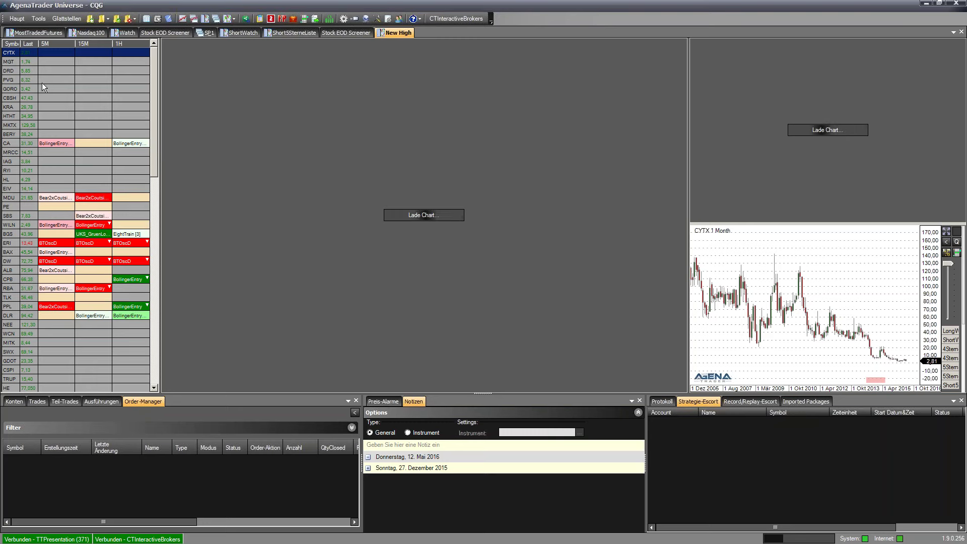
Show the charts of DRD and examine a longer price history in its daily chart
{"action": "left_click", "coordinate": [26, 74]}
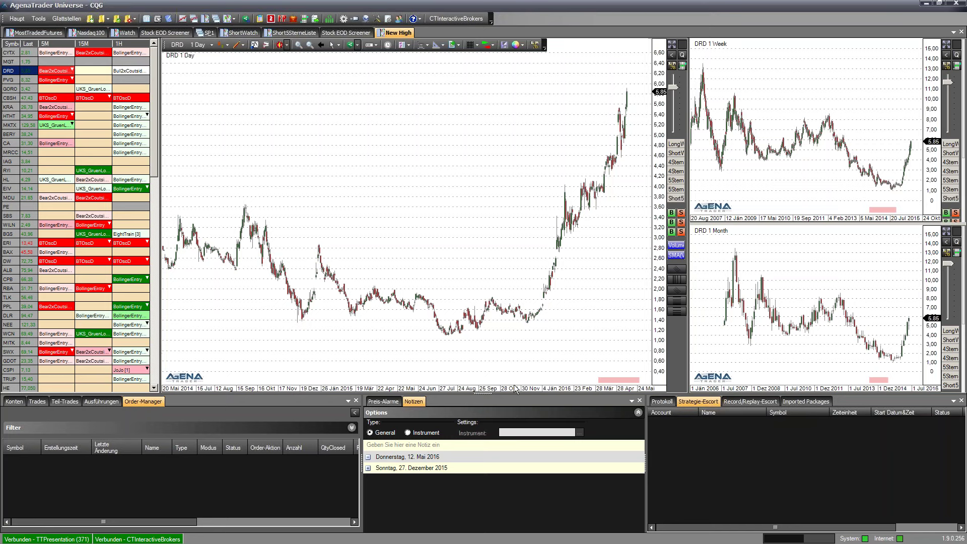
{"action": "scroll", "coordinate": [516, 388], "scroll_direction": "down", "scroll_amount": 2}
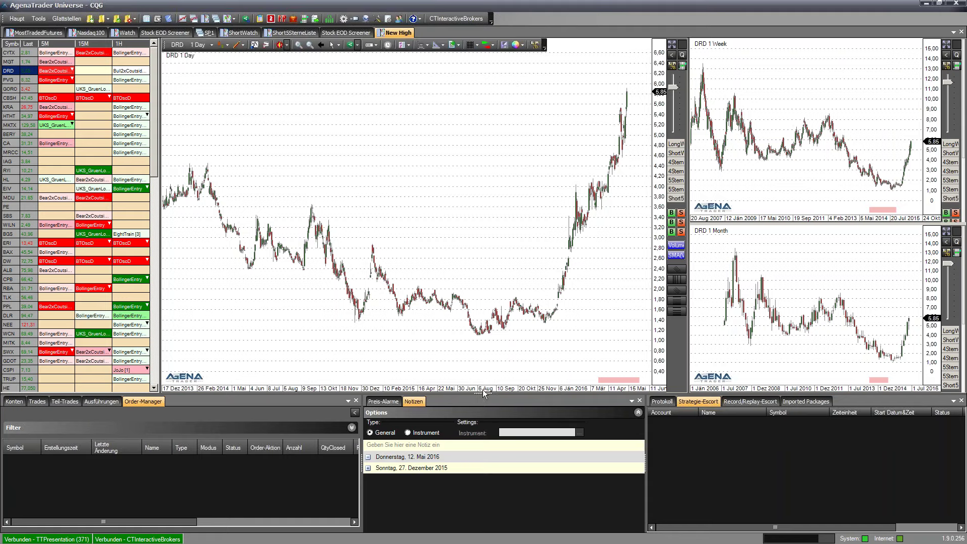
{"action": "scroll", "coordinate": [477, 393], "scroll_direction": "down", "scroll_amount": 1}
{"action": "scroll", "coordinate": [477, 394], "scroll_direction": "down", "scroll_amount": 1}
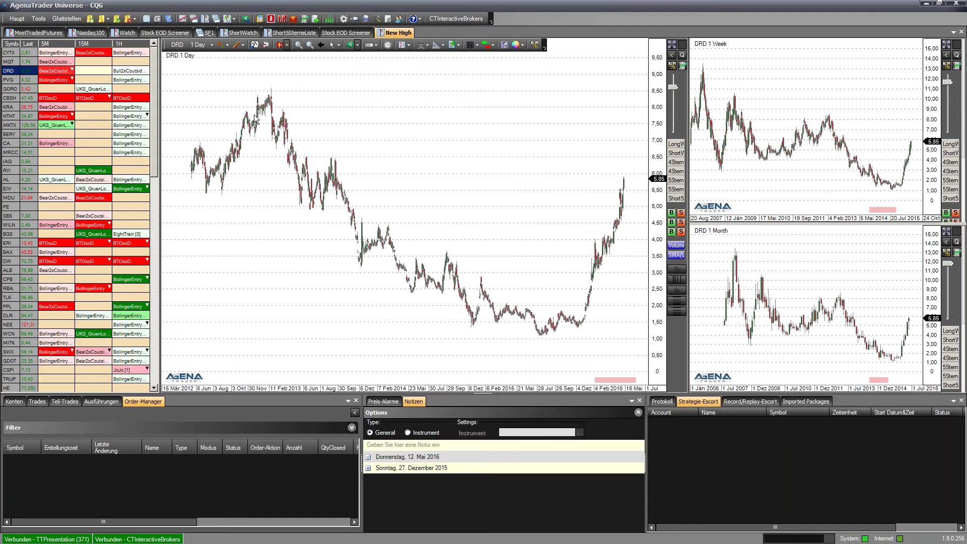
{"action": "scroll", "coordinate": [220, 193], "scroll_direction": "up", "scroll_amount": 1}
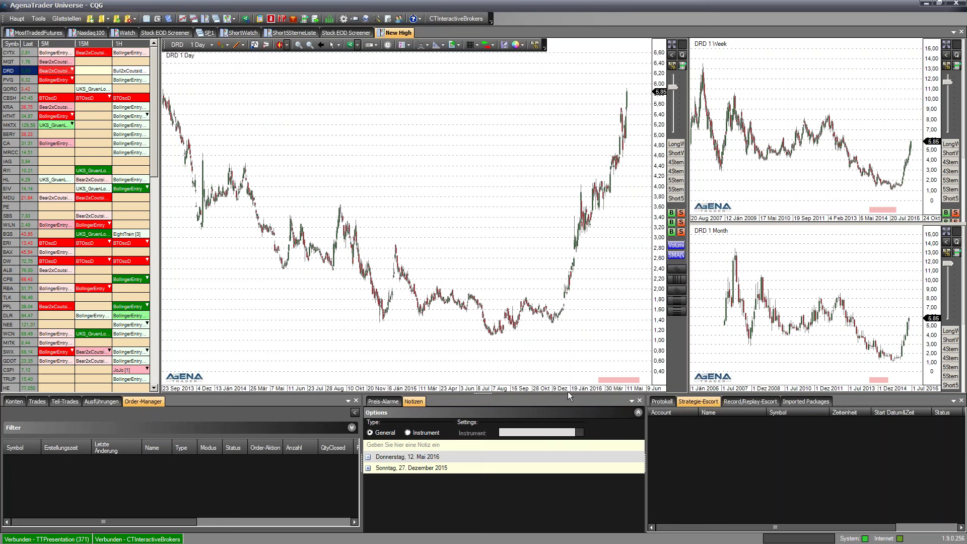
Examine the charts of KRA, HTHT and MKTX from the New High list one after another
{"action": "left_click", "coordinate": [48, 110]}
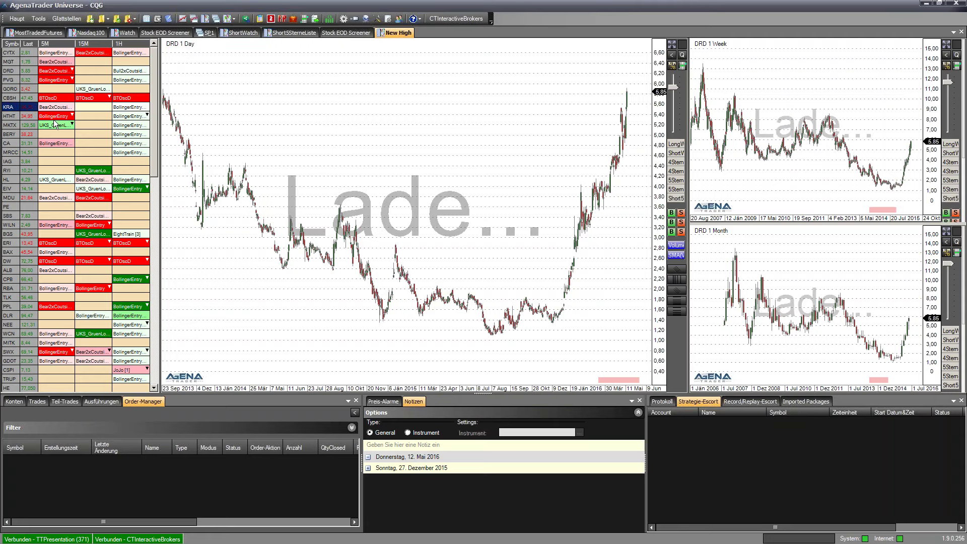
{"action": "left_click", "coordinate": [53, 118]}
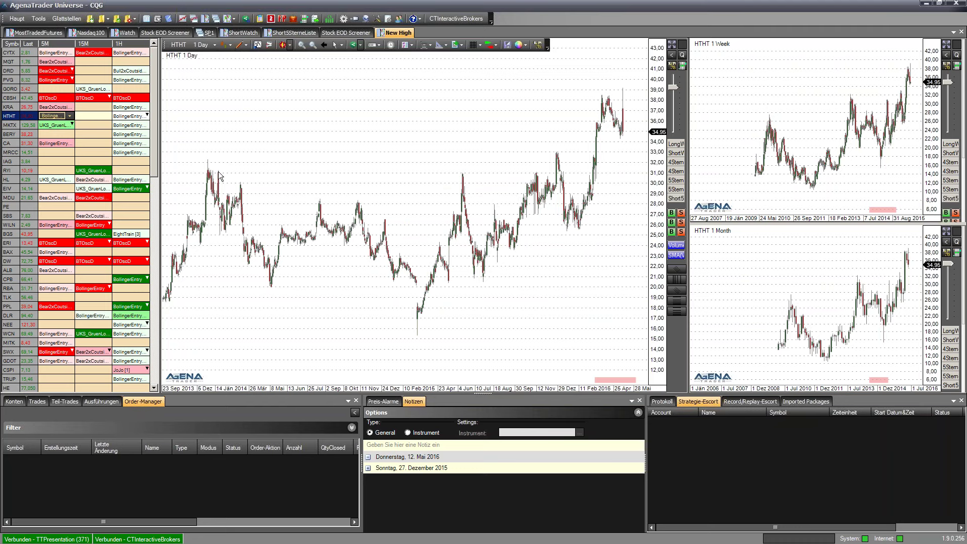
{"action": "left_click", "coordinate": [59, 126]}
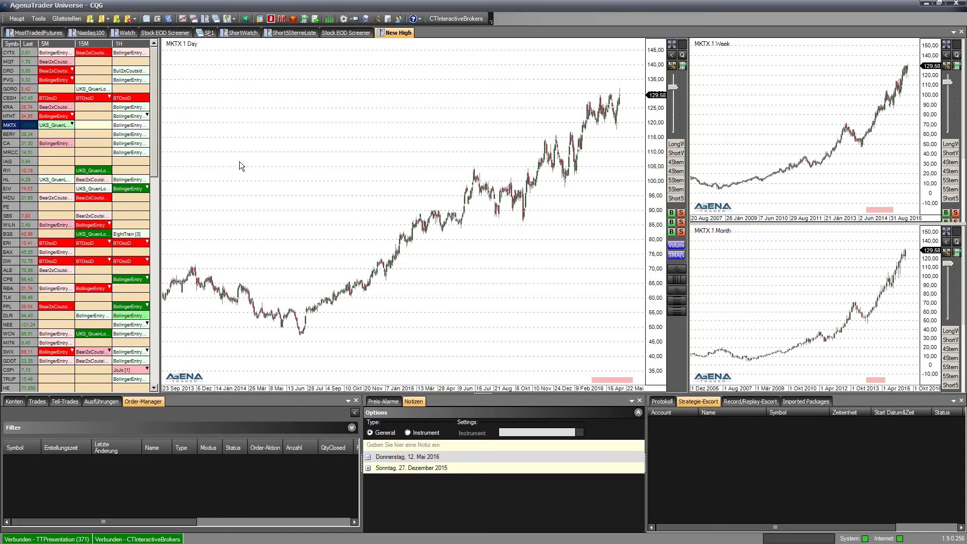
{"action": "mouse_move", "coordinate": [355, 188]}
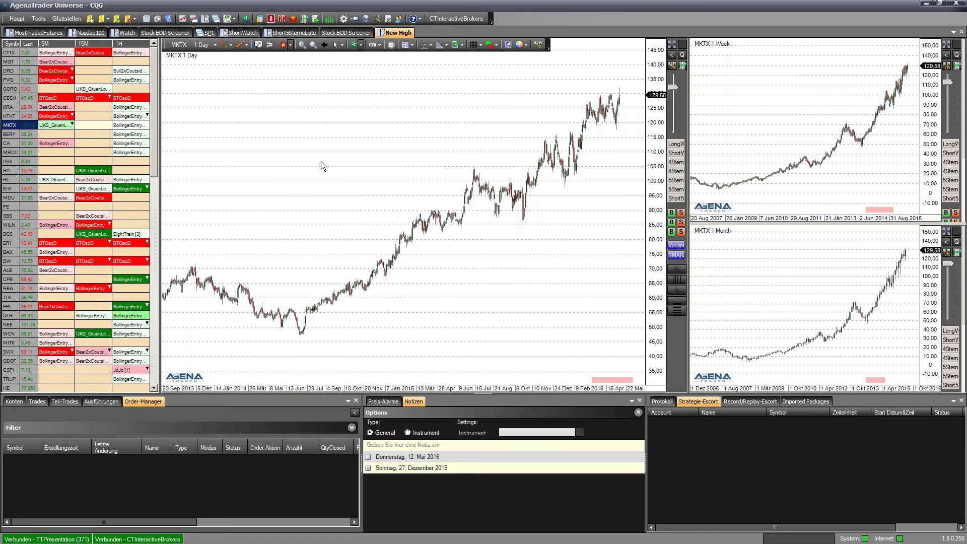
View OGE and LXP further down the New High list and add LXP to the LongWatch list
{"action": "left_click_drag", "start_coordinate": [156, 118], "coordinate": [162, 305]}
{"action": "left_click", "coordinate": [11, 126]}
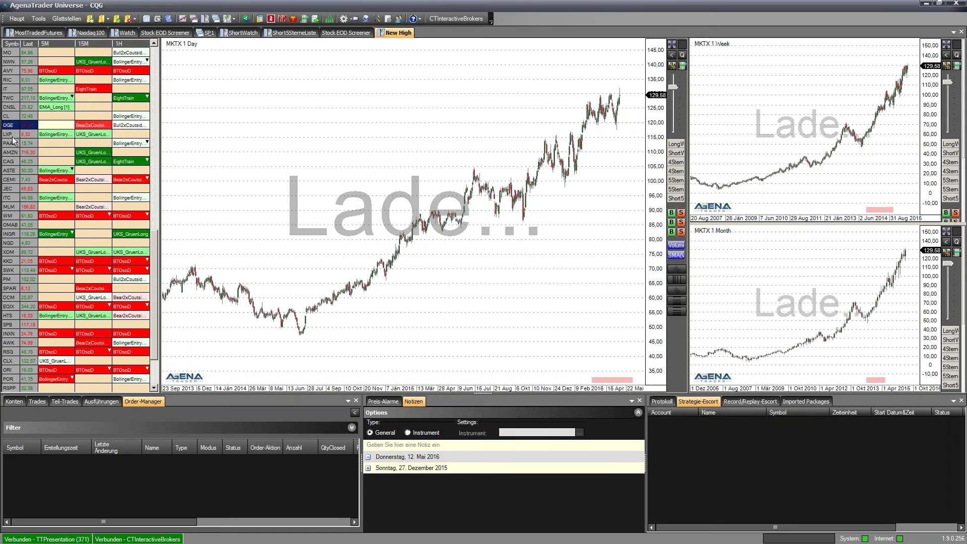
{"action": "left_click", "coordinate": [13, 135]}
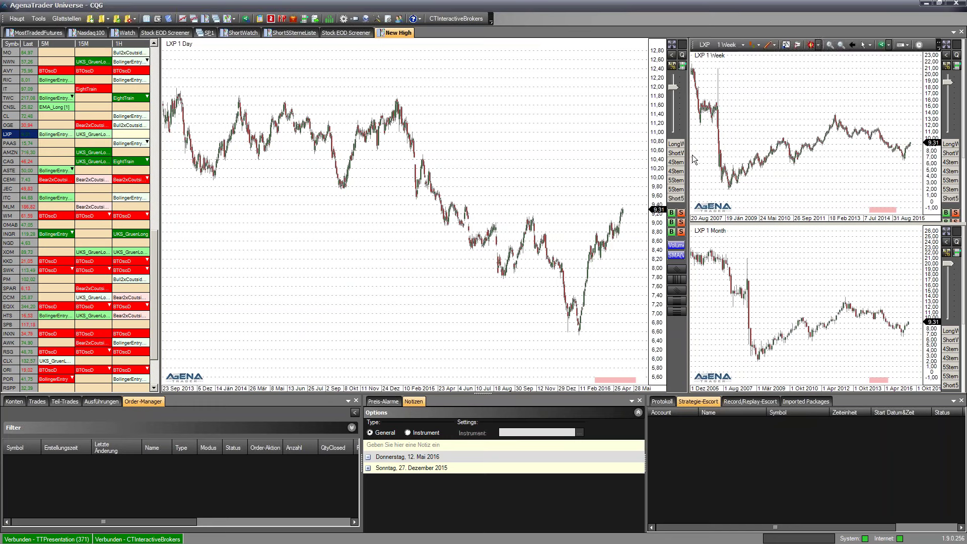
{"action": "left_click", "coordinate": [678, 148]}
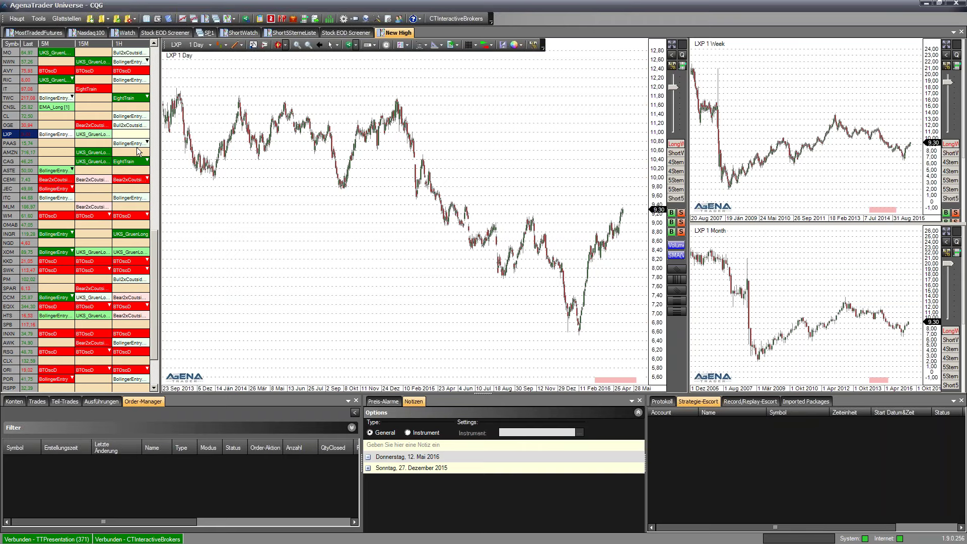
Examine the charts of CAG, ASTE, CEMI and JEC from the New High list
{"action": "left_click", "coordinate": [15, 164]}
{"action": "left_click", "coordinate": [17, 171]}
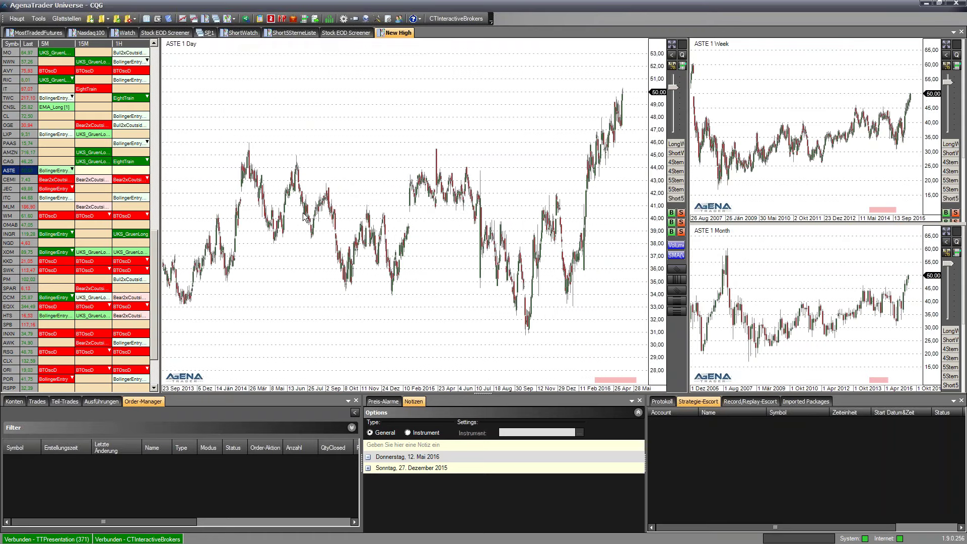
{"action": "left_click", "coordinate": [10, 181]}
{"action": "left_click", "coordinate": [12, 189]}
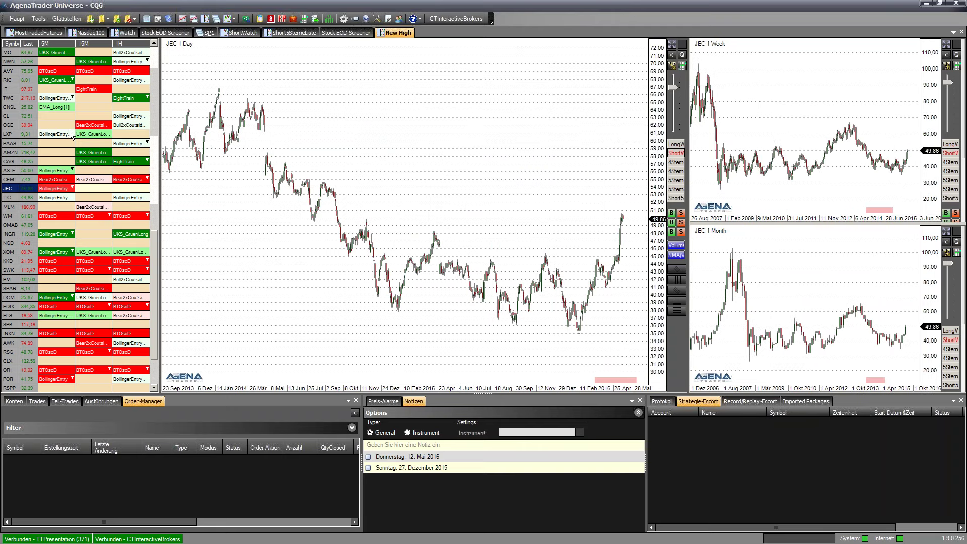
{"action": "left_click", "coordinate": [41, 20]}
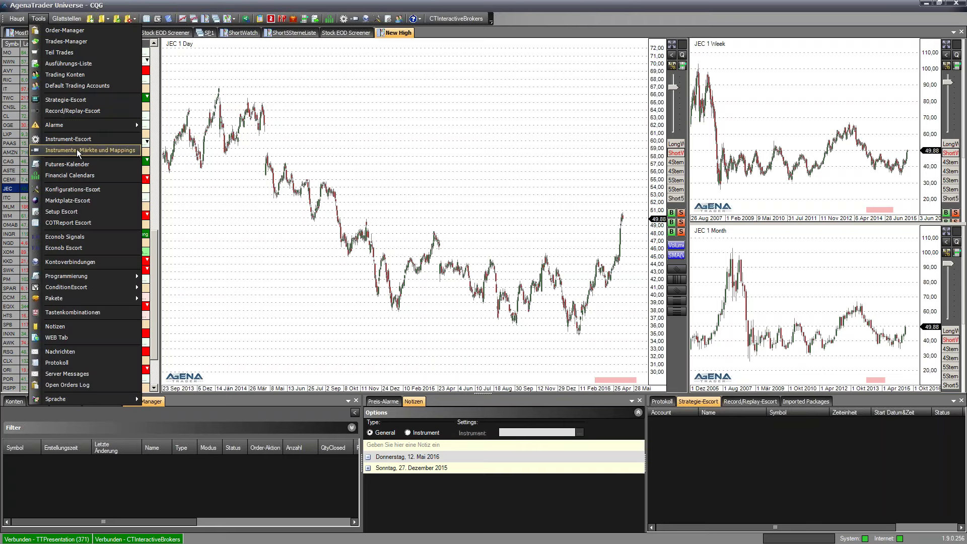
{"action": "left_click", "coordinate": [77, 149]}
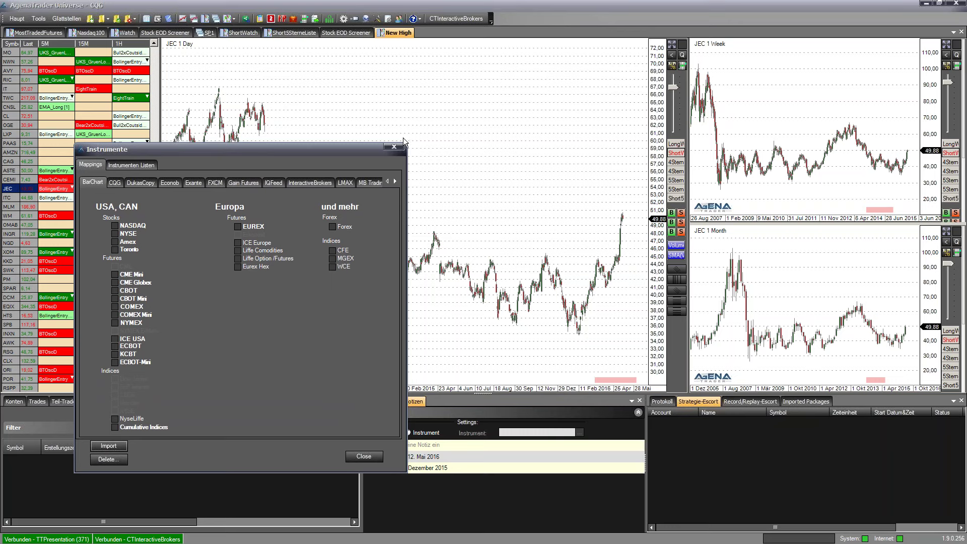
{"action": "left_click", "coordinate": [397, 154]}
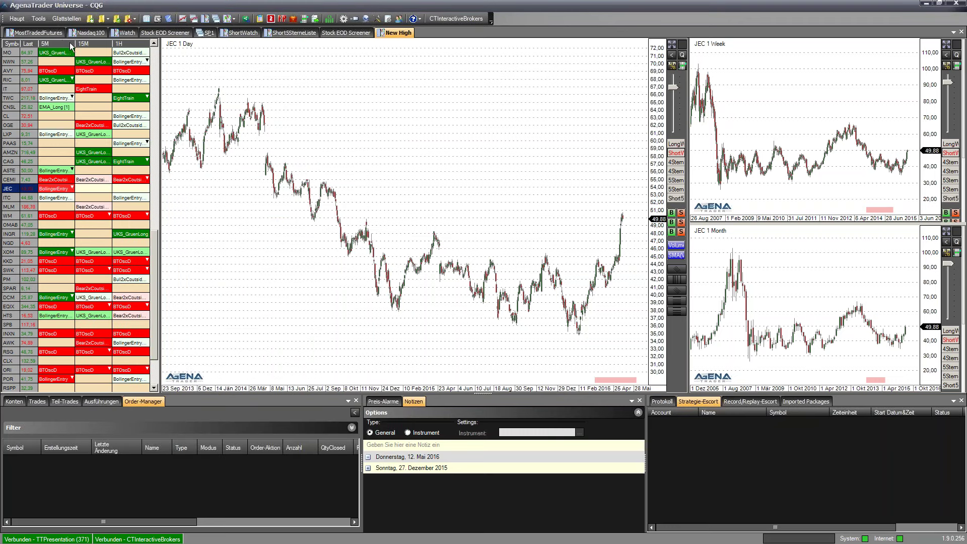
Open the Instrument Escort, expand the predefined Major News list and show the details of AAPL, Apple Inc
{"action": "left_click", "coordinate": [40, 20]}
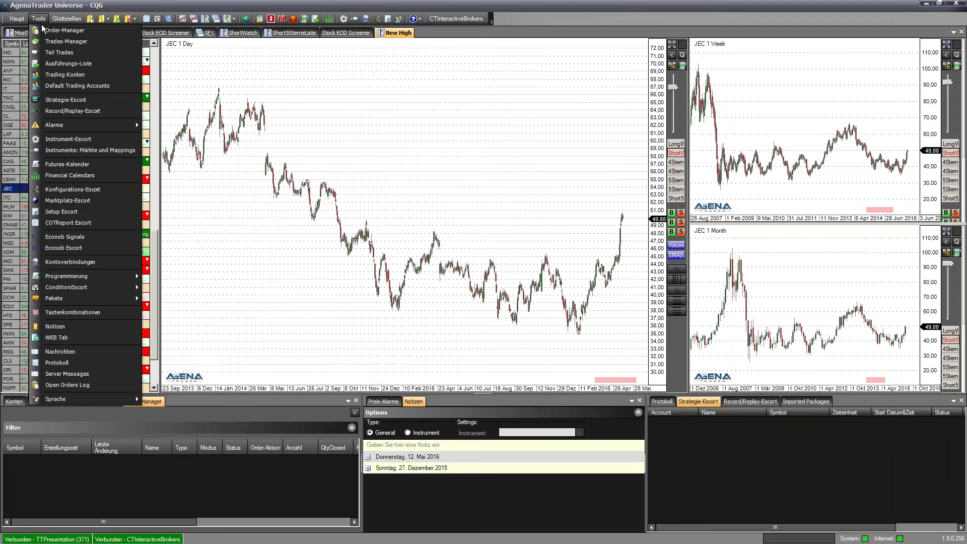
{"action": "left_click", "coordinate": [85, 143]}
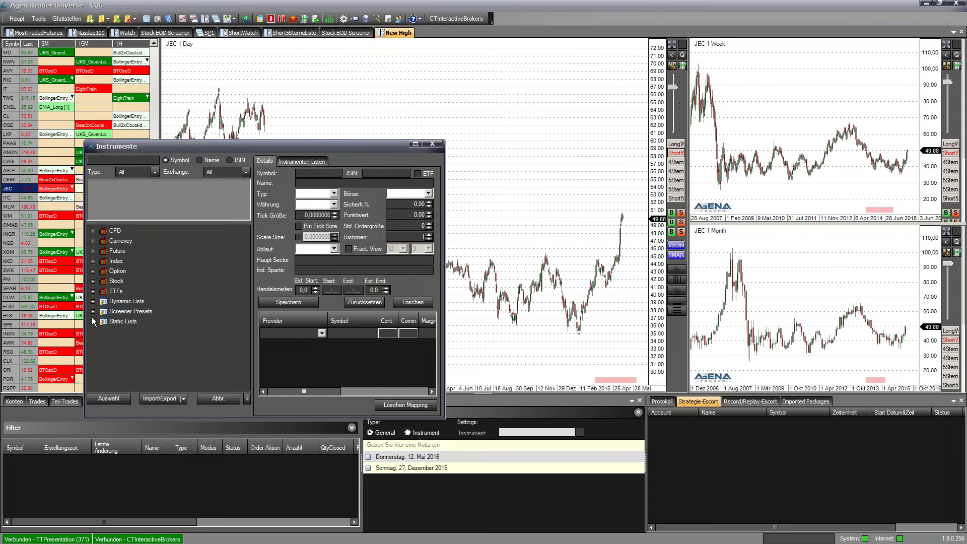
{"action": "left_click", "coordinate": [93, 311]}
{"action": "scroll", "coordinate": [151, 312], "scroll_direction": "down", "scroll_amount": 5}
{"action": "scroll", "coordinate": [150, 313], "scroll_direction": "down", "scroll_amount": 1}
{"action": "left_click", "coordinate": [103, 274]}
{"action": "left_click", "coordinate": [137, 285]}
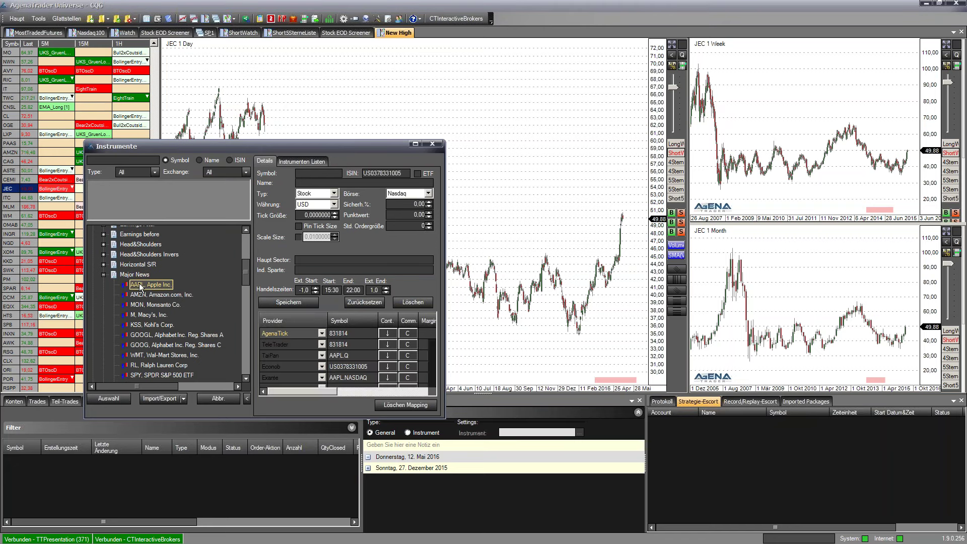
Look through the details of TSLA, CMG, VZ, LMT and FB in the Major News list and collapse the list
{"action": "scroll", "coordinate": [143, 292], "scroll_direction": "down", "scroll_amount": 4}
{"action": "left_click", "coordinate": [145, 285]}
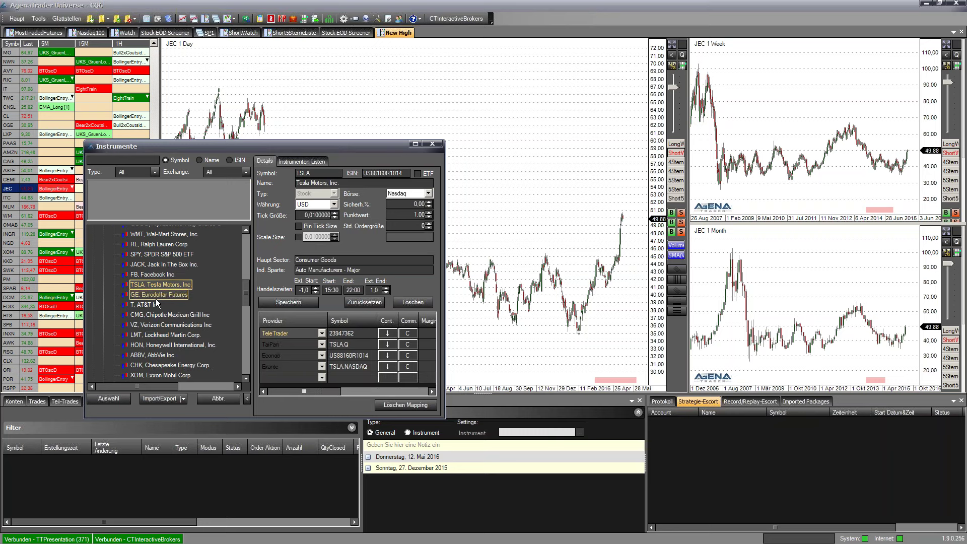
{"action": "left_click", "coordinate": [153, 314]}
{"action": "left_click", "coordinate": [153, 325]}
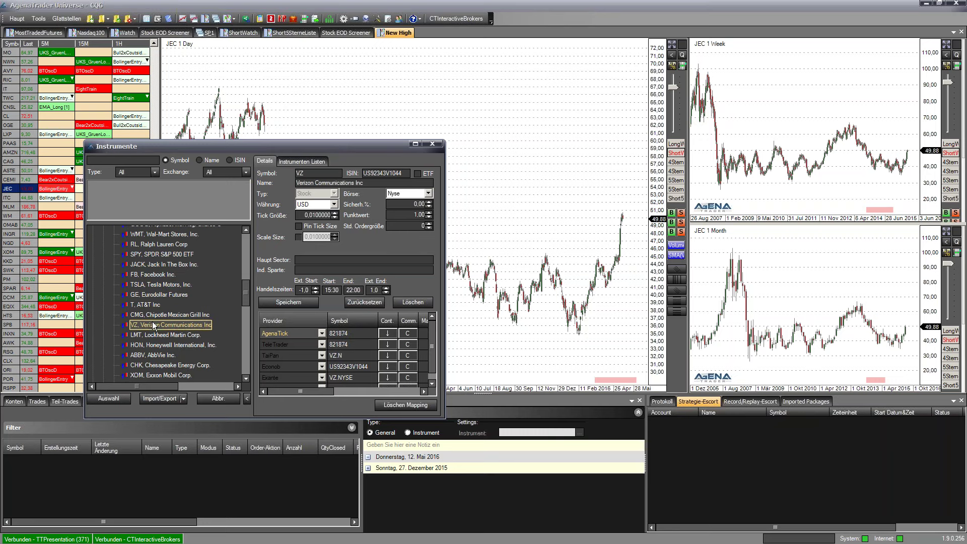
{"action": "left_click", "coordinate": [157, 335]}
{"action": "left_click", "coordinate": [156, 326]}
{"action": "left_click", "coordinate": [156, 316]}
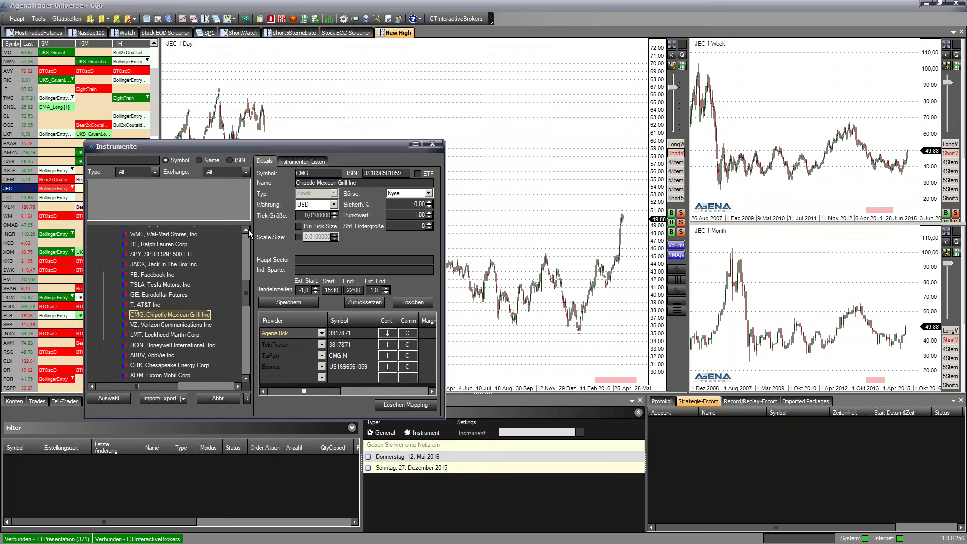
{"action": "left_click", "coordinate": [171, 275]}
{"action": "left_click_drag", "start_coordinate": [246, 282], "coordinate": [245, 267]}
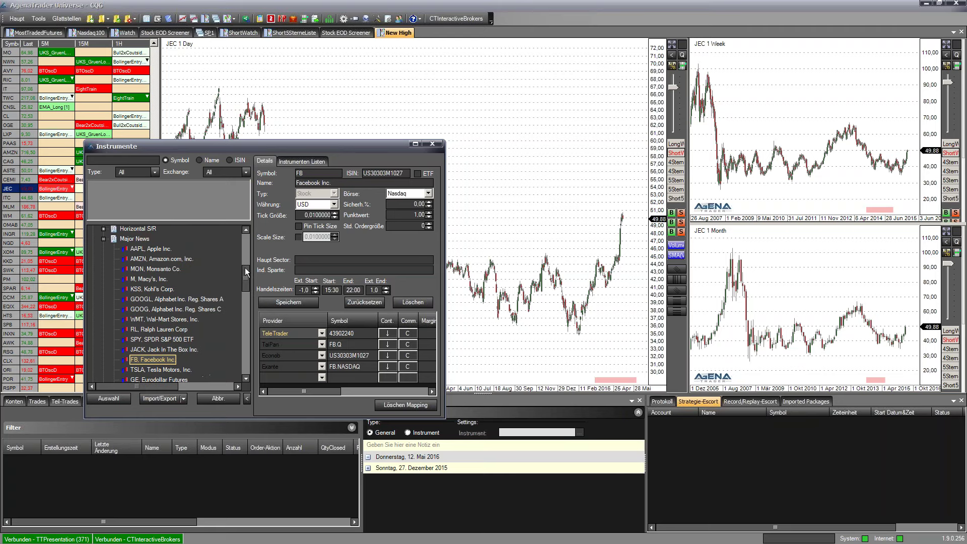
{"action": "left_click", "coordinate": [103, 239]}
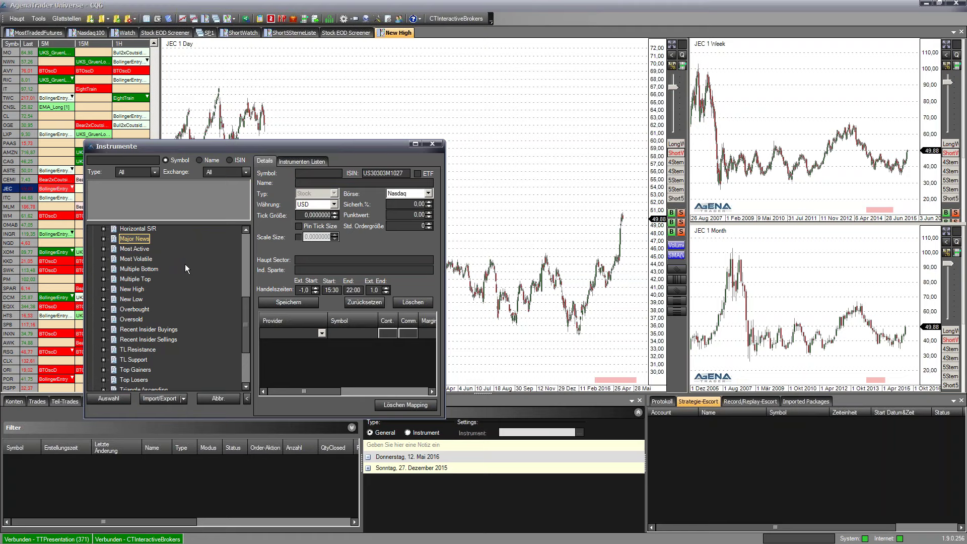
Close the Instruments window, return to the Stock EOD Screener and load the stocks for the Oversold signal
{"action": "left_click_drag", "start_coordinate": [318, 147], "coordinate": [317, 144]}
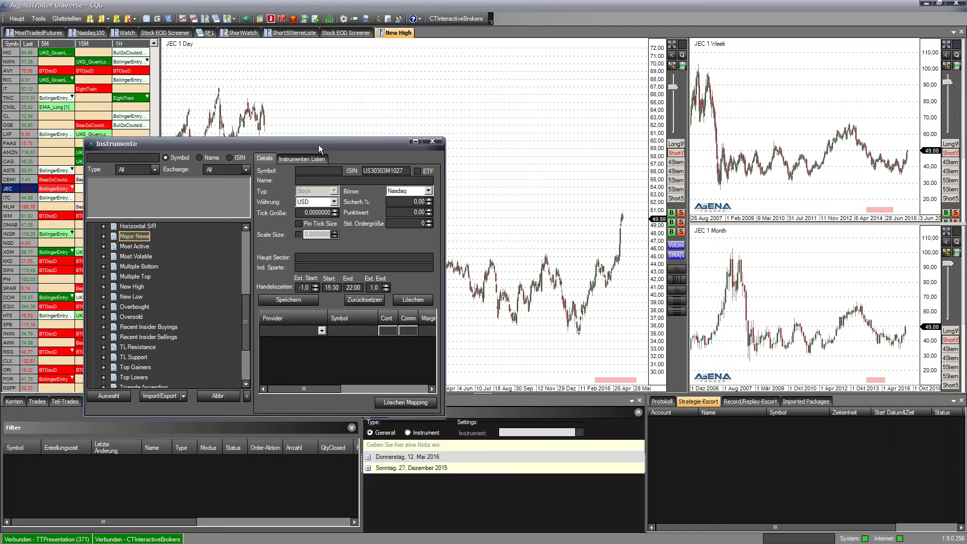
{"action": "left_click", "coordinate": [433, 142]}
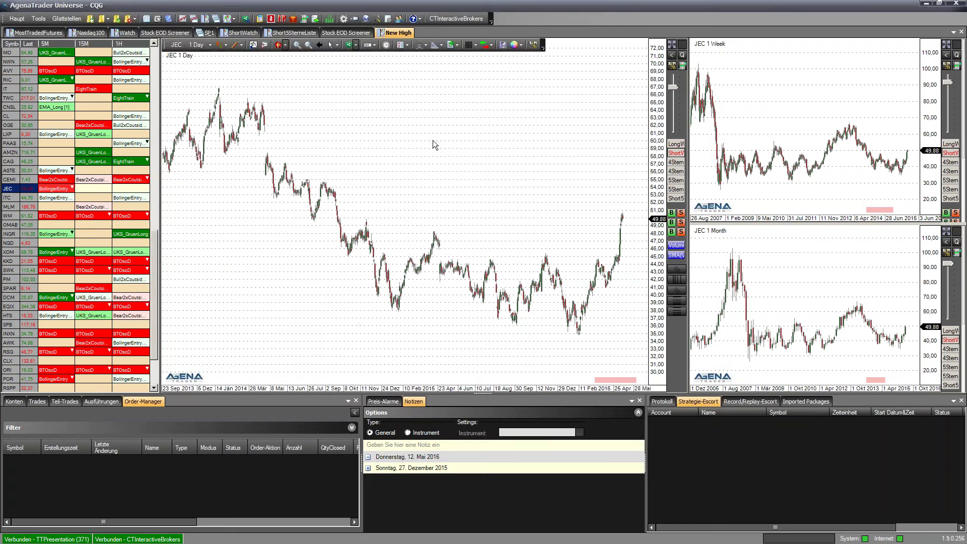
{"action": "left_click", "coordinate": [350, 32]}
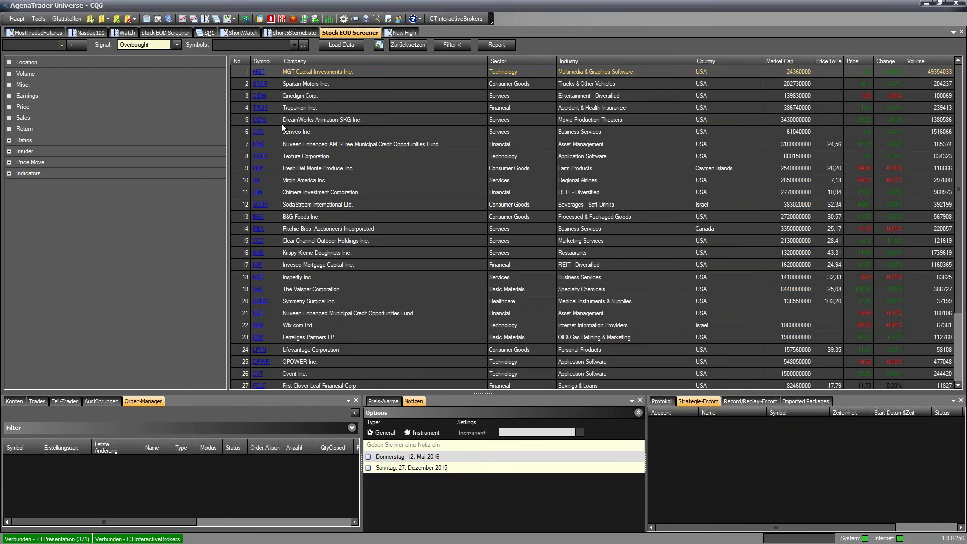
{"action": "left_click", "coordinate": [174, 45]}
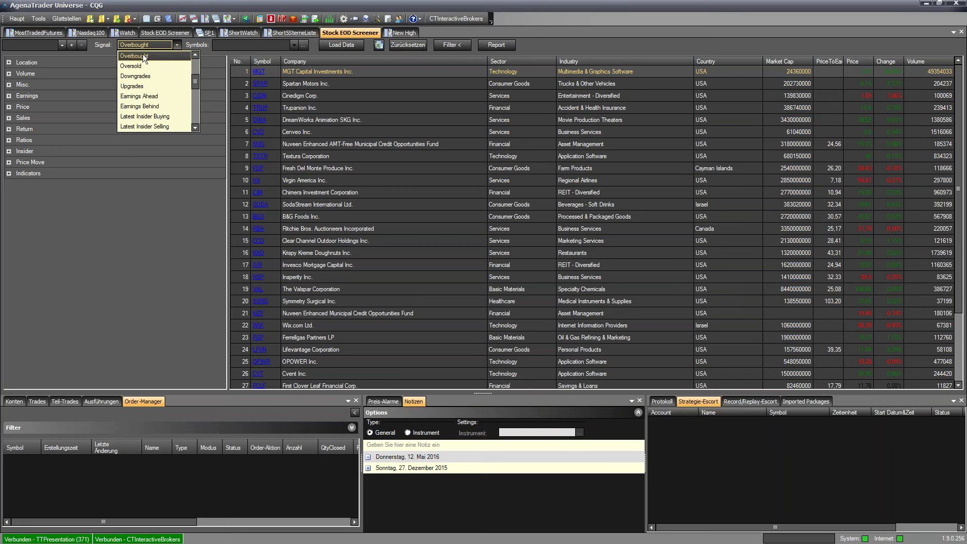
{"action": "left_click", "coordinate": [143, 54]}
{"action": "left_click", "coordinate": [177, 46]}
{"action": "left_click", "coordinate": [162, 66]}
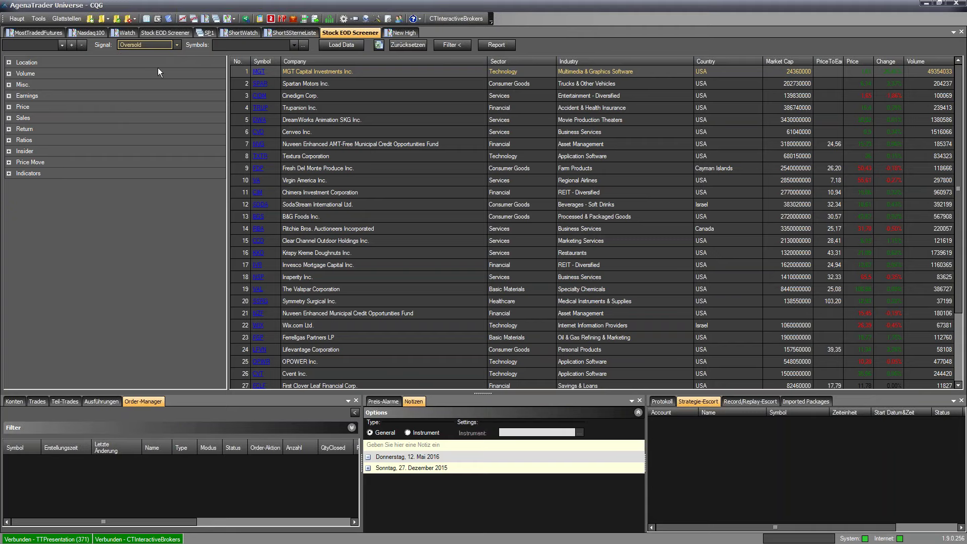
{"action": "left_click", "coordinate": [335, 44]}
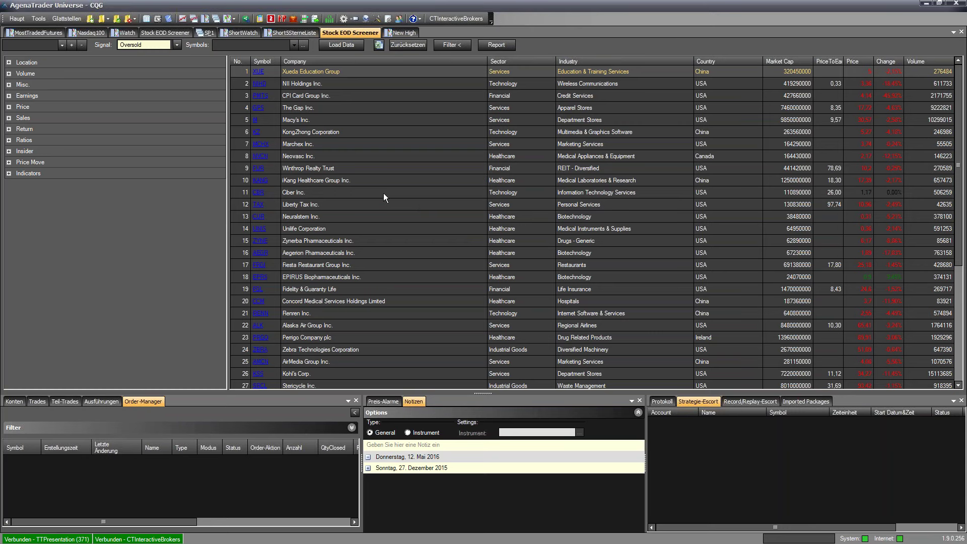
Set the screener signal to None (all stocks)
{"action": "left_click", "coordinate": [177, 45]}
{"action": "left_click", "coordinate": [176, 44]}
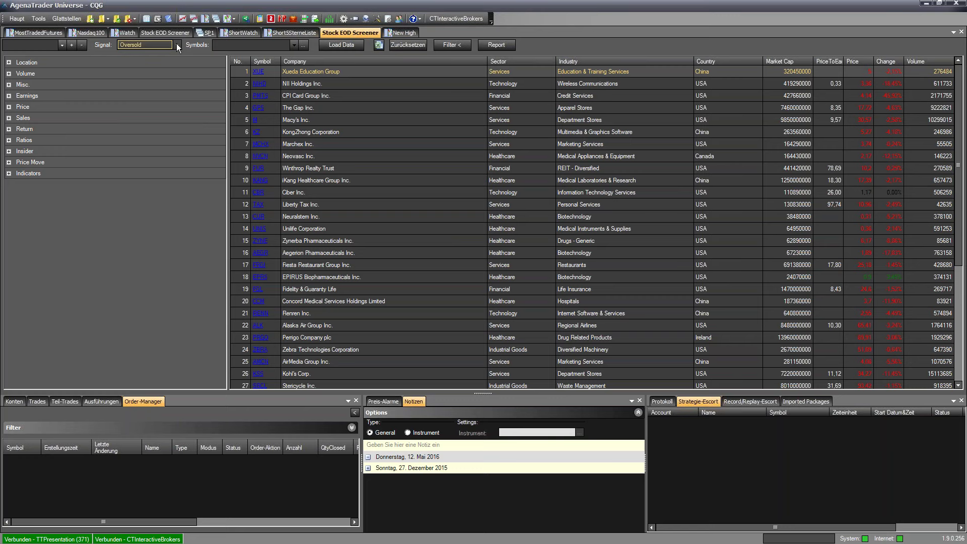
{"action": "left_click", "coordinate": [177, 44]}
{"action": "scroll", "coordinate": [196, 76], "scroll_direction": "up", "scroll_amount": 3}
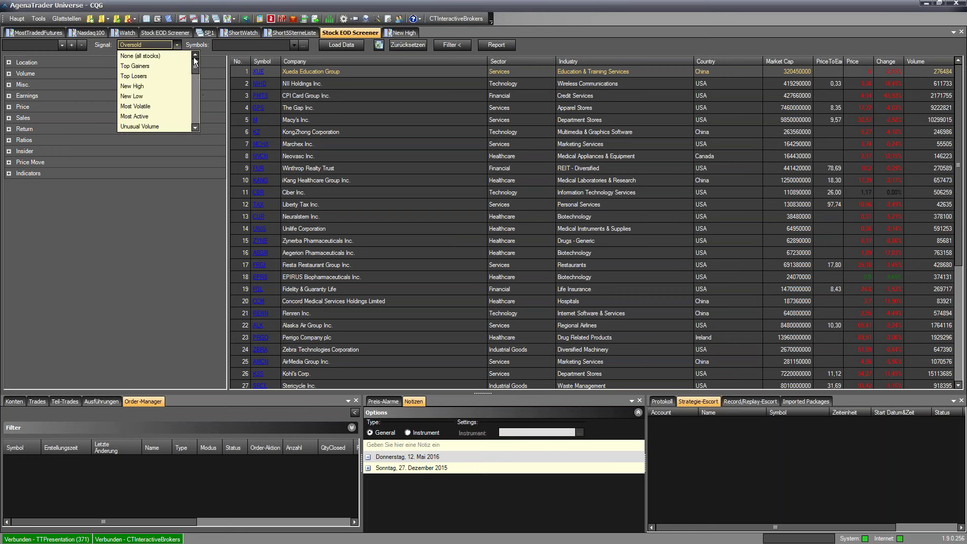
{"action": "left_click", "coordinate": [159, 56]}
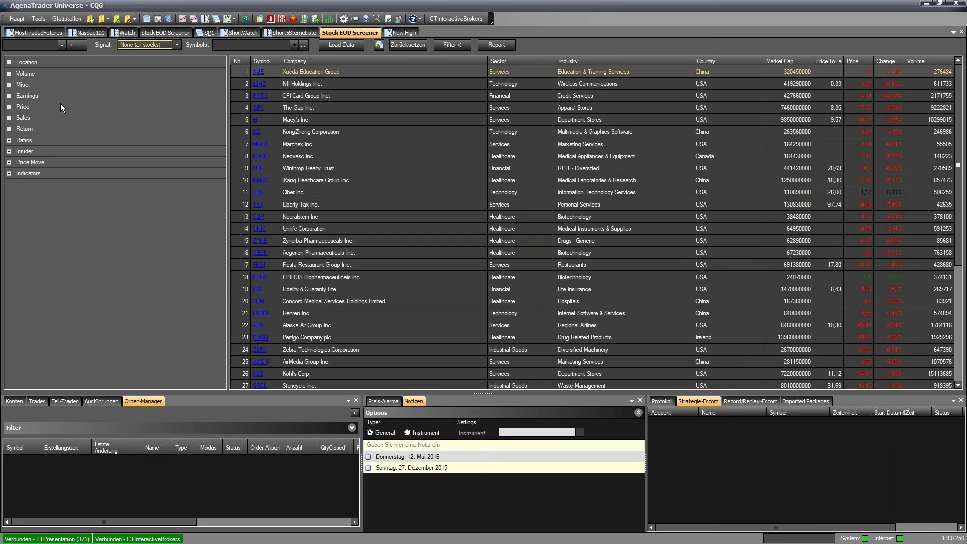
Expand the Earnings filters, set Earnings Date to Tomorrow and load the matching stocks
{"action": "left_click", "coordinate": [9, 96]}
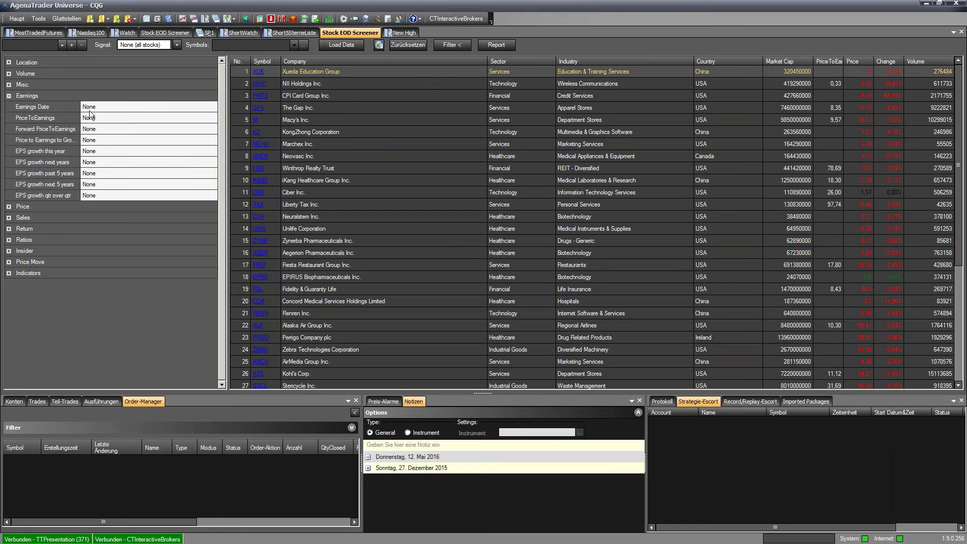
{"action": "left_click", "coordinate": [121, 107]}
{"action": "left_click", "coordinate": [212, 107]}
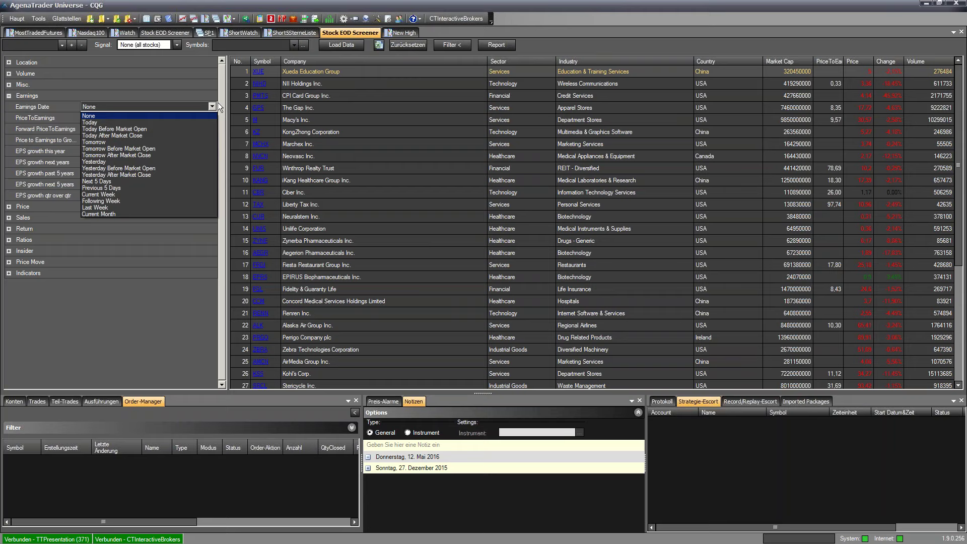
{"action": "left_click", "coordinate": [110, 142]}
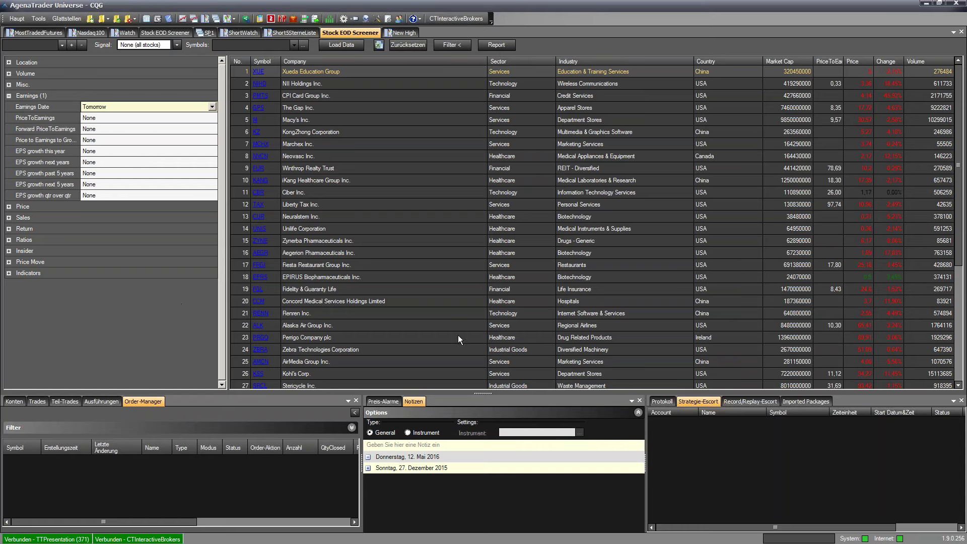
{"action": "left_click", "coordinate": [343, 44]}
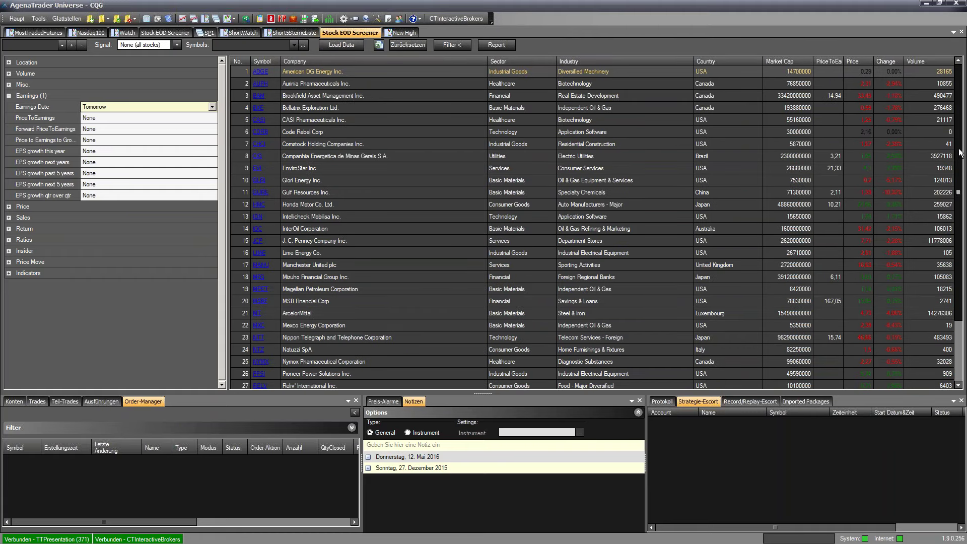
{"action": "left_click_drag", "start_coordinate": [960, 154], "coordinate": [42, 155]}
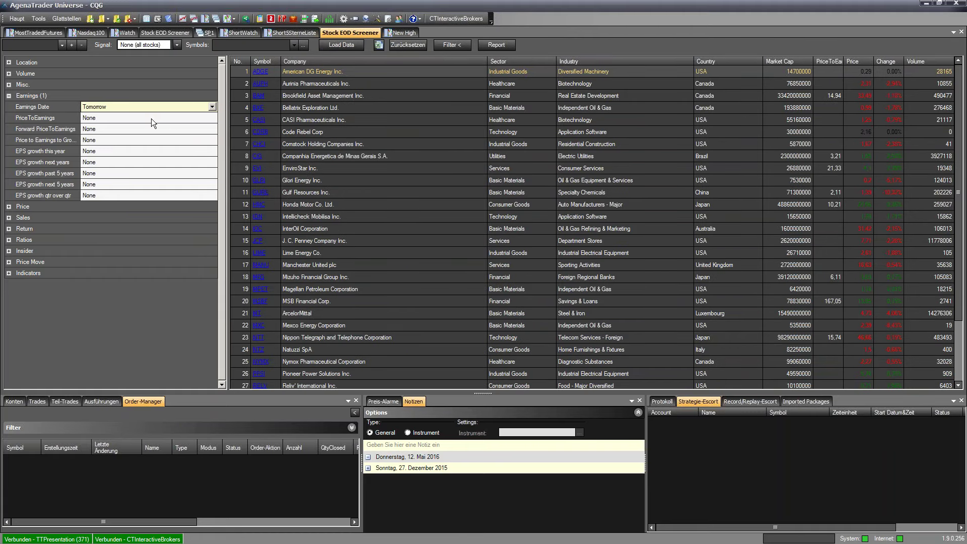
Set the Earnings Date filter to Next 5 Days, load the matching stocks and look through the results
{"action": "left_click", "coordinate": [212, 106]}
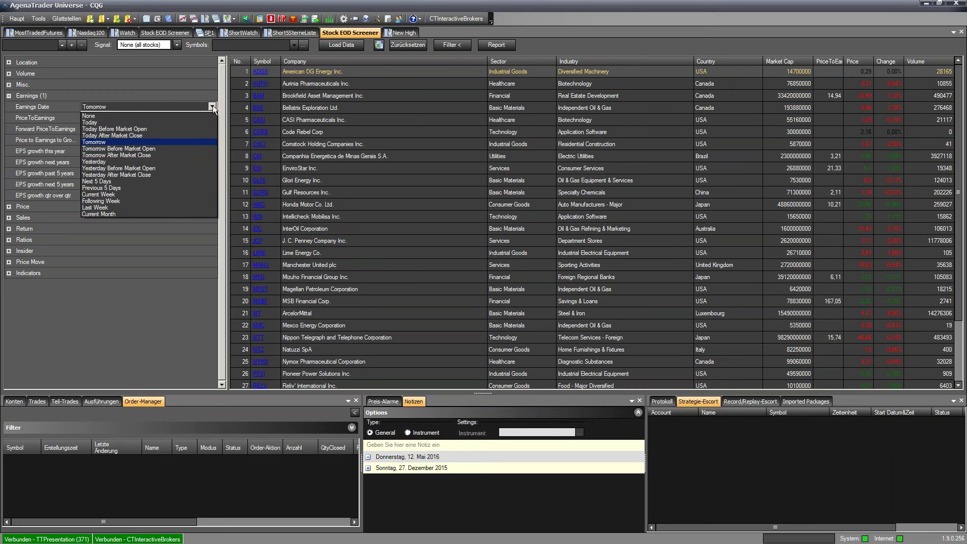
{"action": "left_click", "coordinate": [128, 180]}
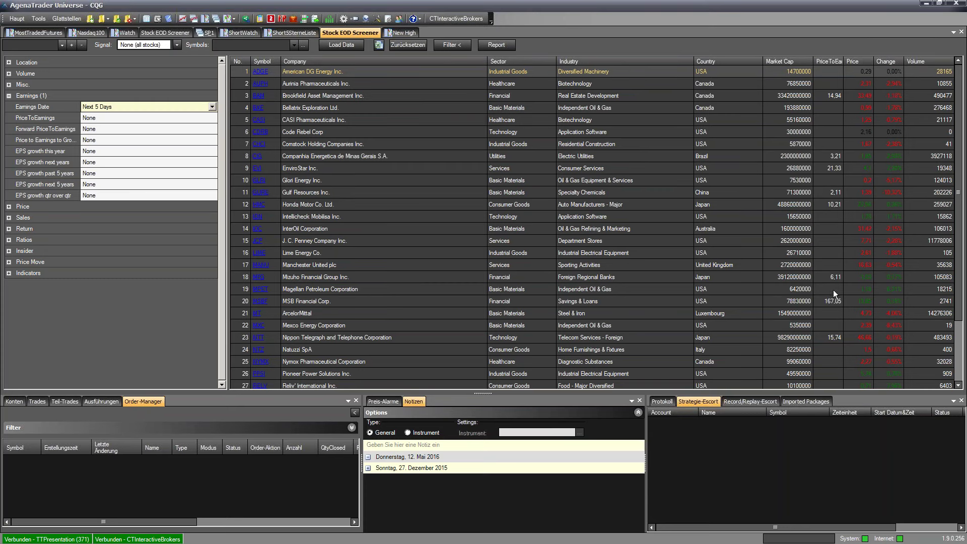
{"action": "left_click", "coordinate": [345, 45]}
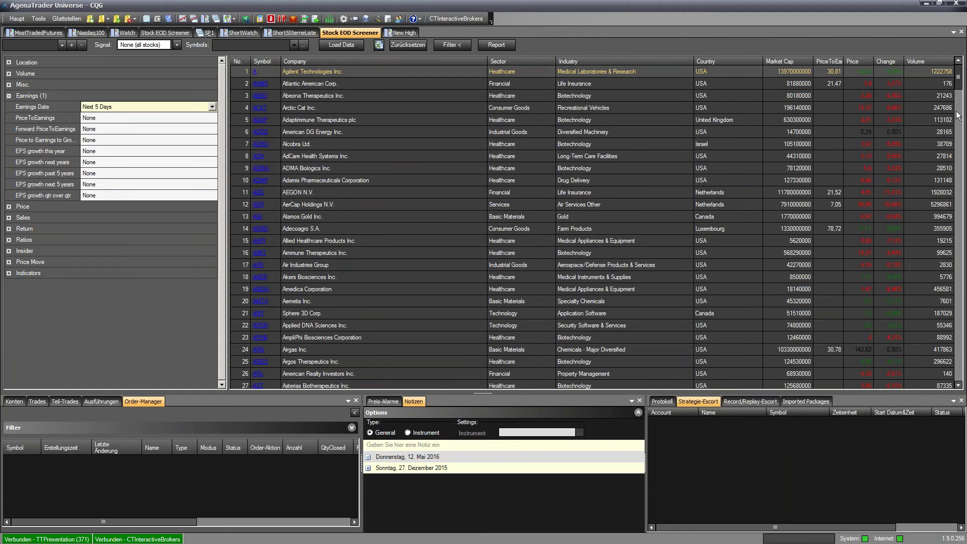
{"action": "left_click_drag", "start_coordinate": [959, 81], "coordinate": [958, 173]}
{"action": "scroll", "coordinate": [525, 115], "scroll_direction": "up", "scroll_amount": 20}
Restrict the screener symbols to the lists SP1, SP2, SP3, SP4 and SP5 and reload the results
{"action": "left_click", "coordinate": [293, 45]}
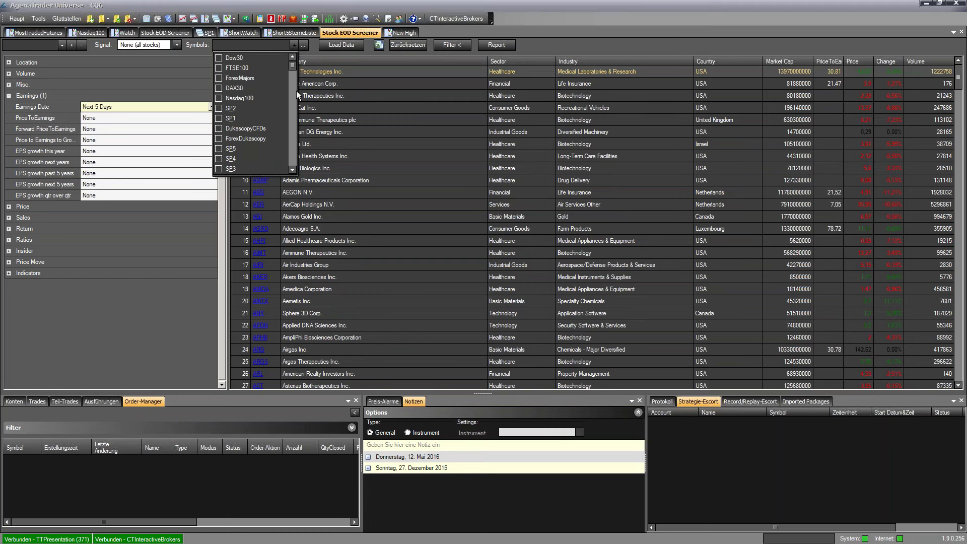
{"action": "left_click", "coordinate": [218, 108]}
{"action": "left_click", "coordinate": [219, 118]}
{"action": "left_click", "coordinate": [220, 148]}
{"action": "left_click", "coordinate": [220, 158]}
{"action": "left_click", "coordinate": [220, 169]}
{"action": "left_click", "coordinate": [293, 170]}
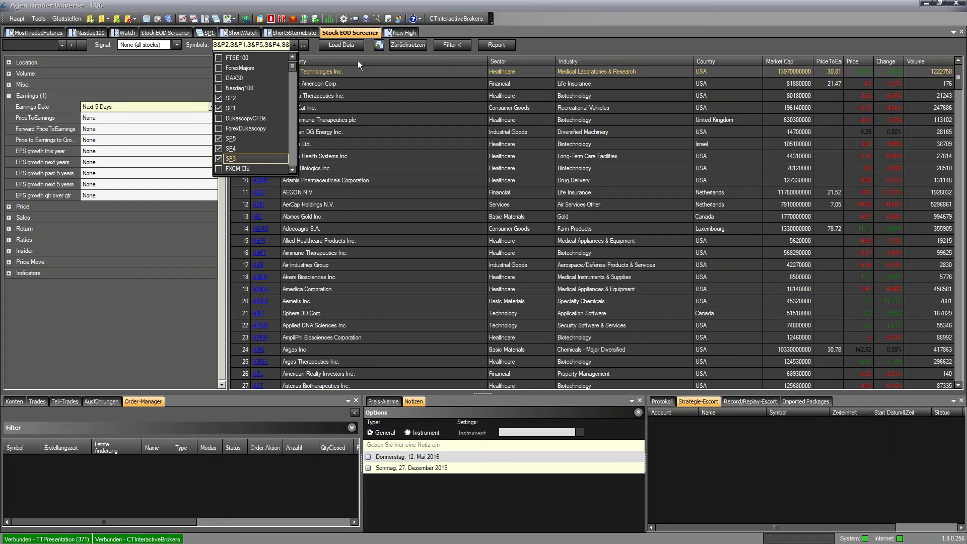
{"action": "left_click", "coordinate": [342, 50]}
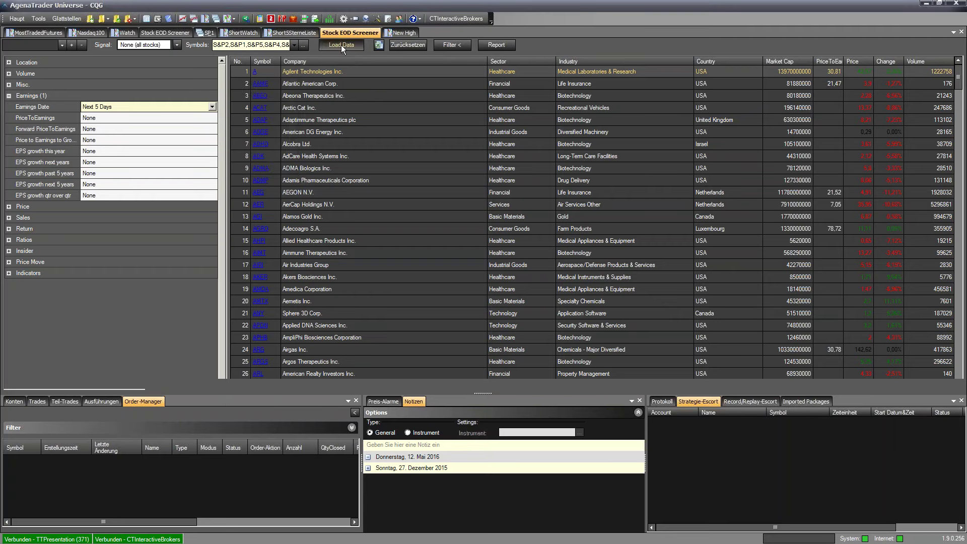
{"action": "left_click", "coordinate": [340, 44]}
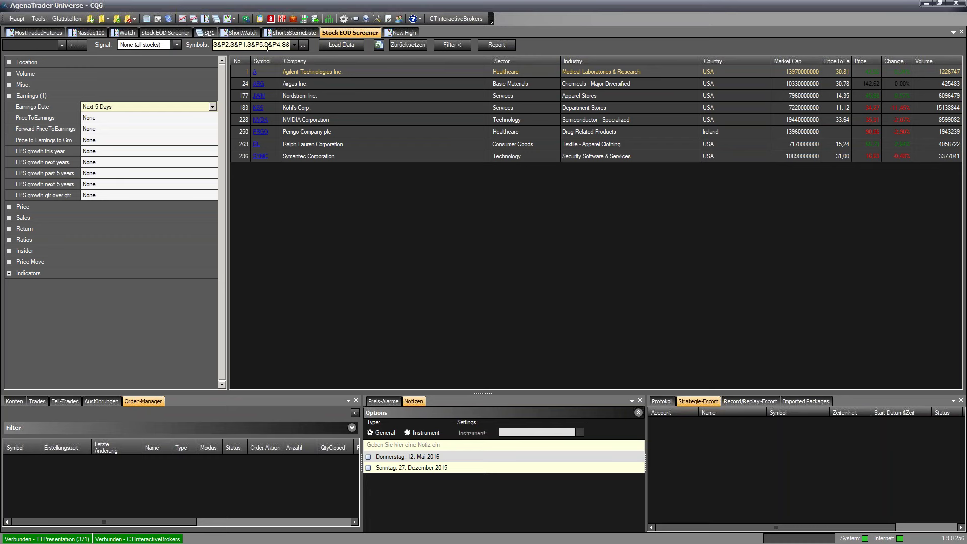
Remove the lists SP1 to SP5 from the screener's symbol selection
{"action": "left_click", "coordinate": [295, 45]}
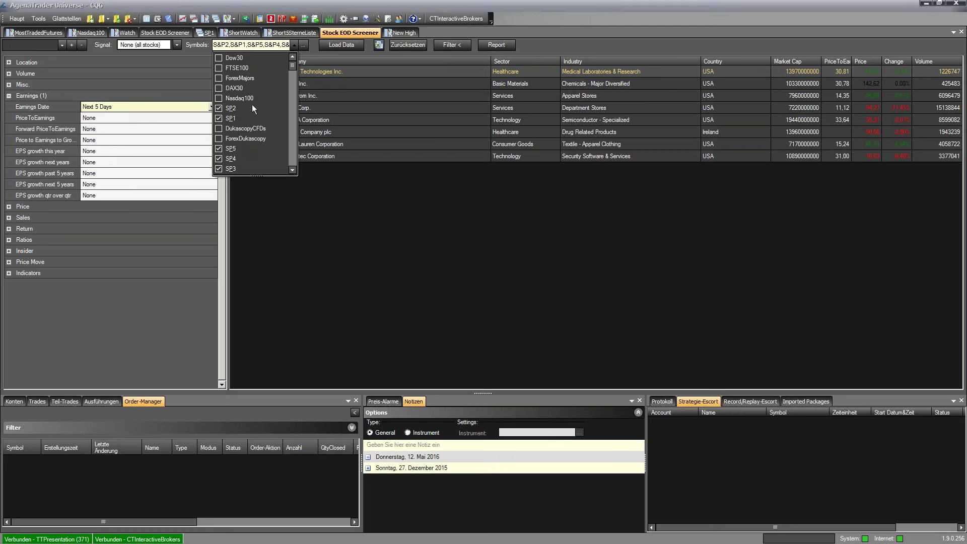
{"action": "left_click", "coordinate": [218, 108]}
{"action": "left_click", "coordinate": [218, 118]}
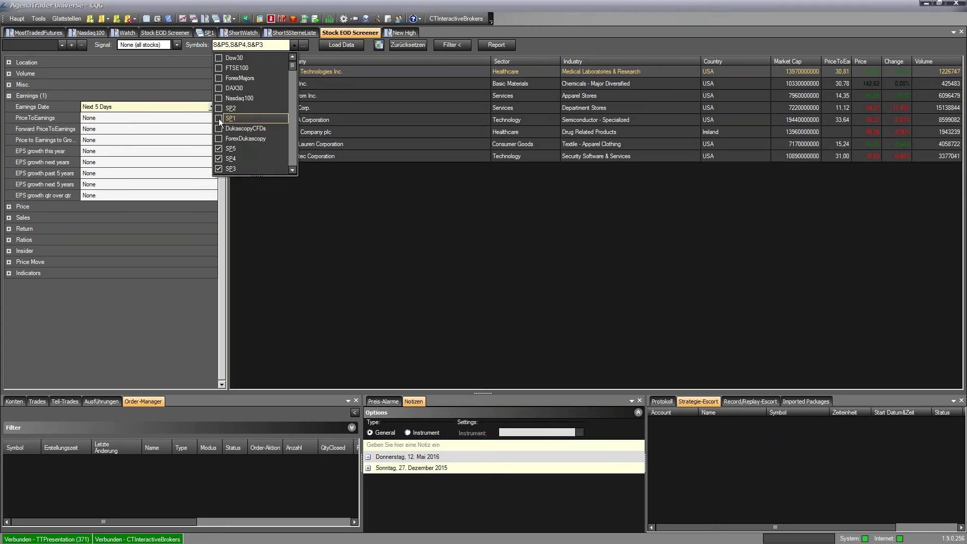
{"action": "left_click", "coordinate": [219, 148]}
{"action": "left_click", "coordinate": [218, 158]}
{"action": "left_click", "coordinate": [218, 168]}
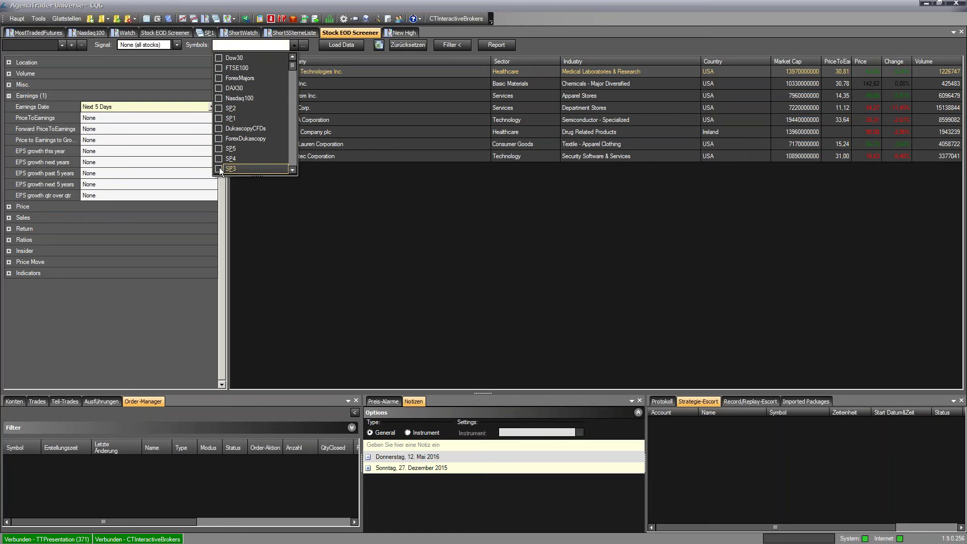
{"action": "left_click", "coordinate": [293, 170]}
{"action": "left_click", "coordinate": [293, 170]}
{"action": "left_click", "coordinate": [333, 166]}
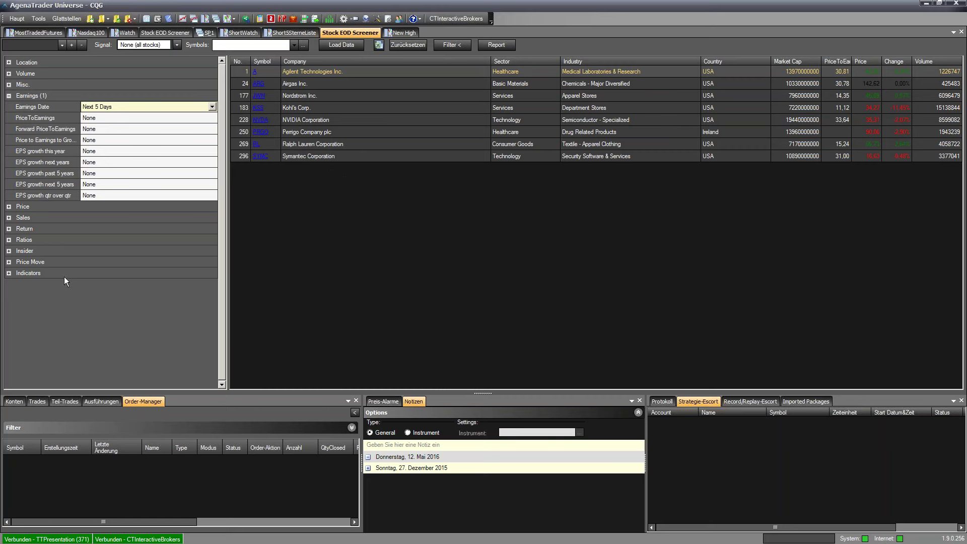
Expand the Price Move filters, set Performance to A Month Up and load the matching stocks
{"action": "left_click", "coordinate": [9, 262]}
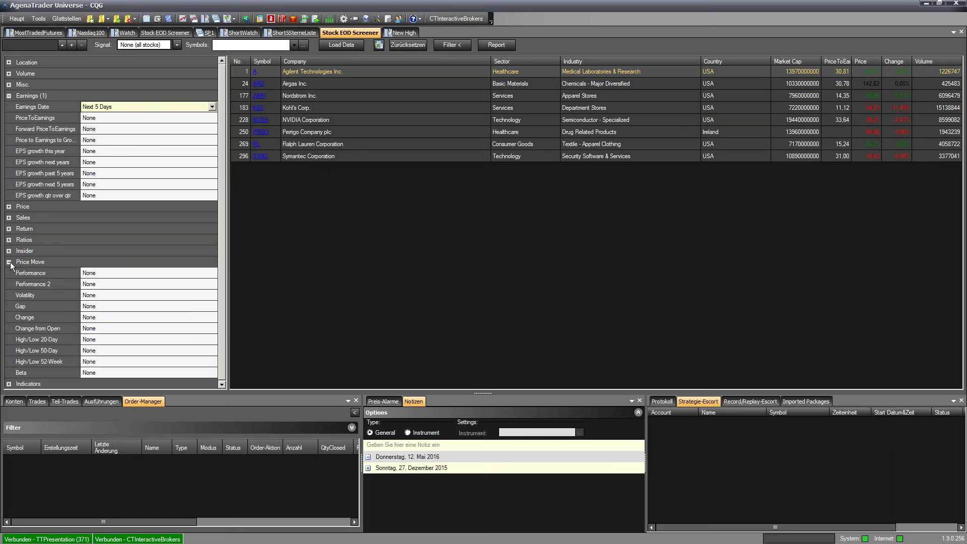
{"action": "left_click", "coordinate": [120, 273]}
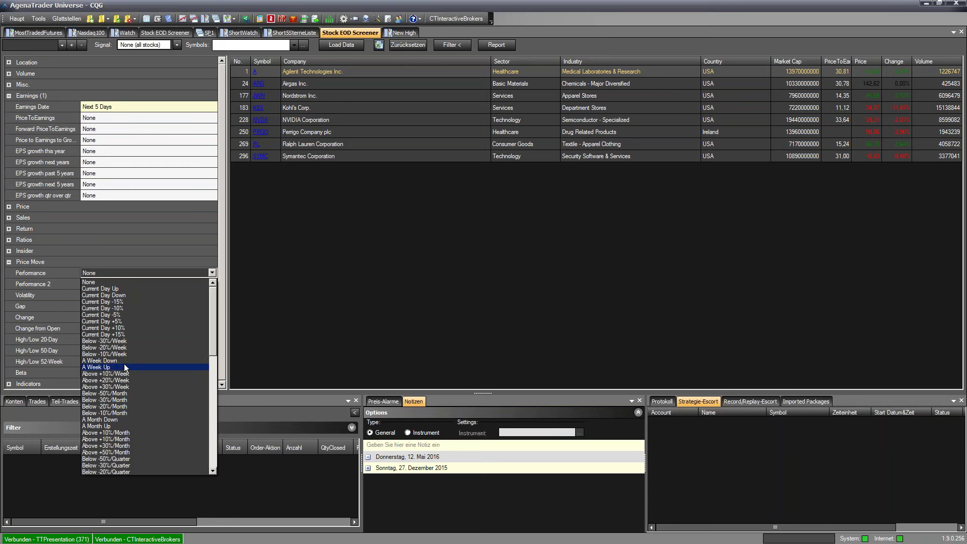
{"action": "left_click", "coordinate": [122, 426]}
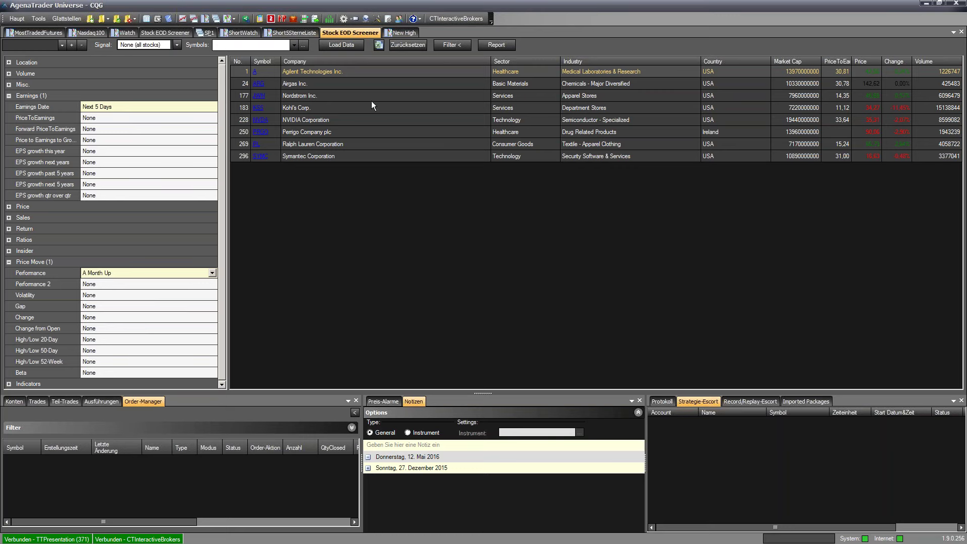
{"action": "left_click", "coordinate": [349, 45]}
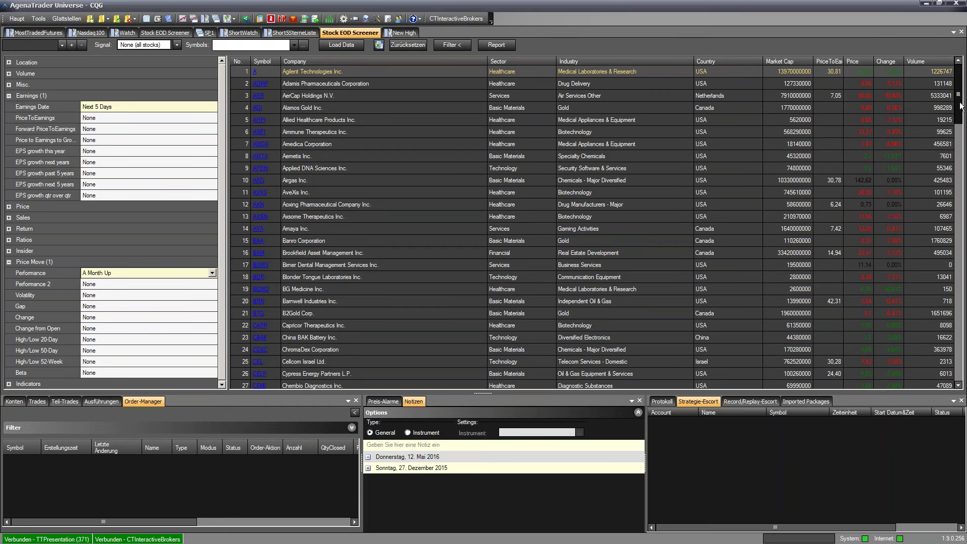
{"action": "scroll", "coordinate": [960, 115], "scroll_direction": "down", "scroll_amount": 1}
{"action": "mouse_move", "coordinate": [960, 115]}
{"action": "left_mouse_down"}
{"action": "mouse_move", "coordinate": [957, 325]}
{"action": "mouse_move", "coordinate": [953, 114]}
{"action": "left_mouse_up"}
Set the Earnings Date filter to Today, reload the screener and look through the results
{"action": "left_click", "coordinate": [196, 103]}
{"action": "left_click", "coordinate": [212, 107]}
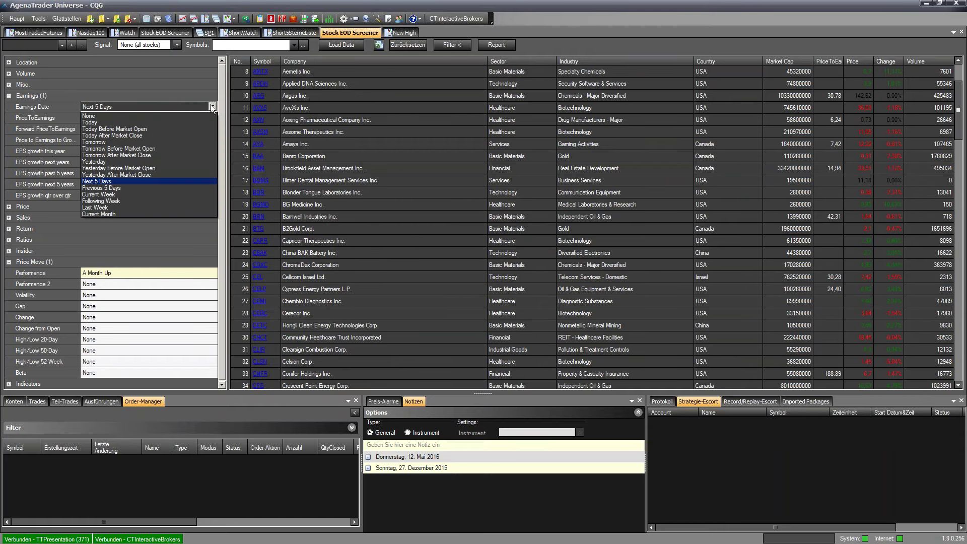
{"action": "left_click", "coordinate": [111, 122]}
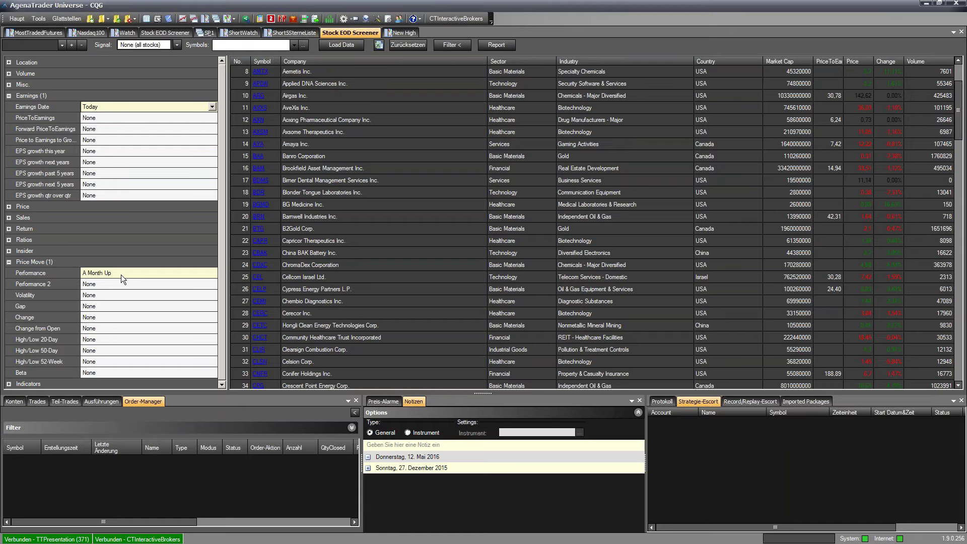
{"action": "left_click", "coordinate": [347, 46]}
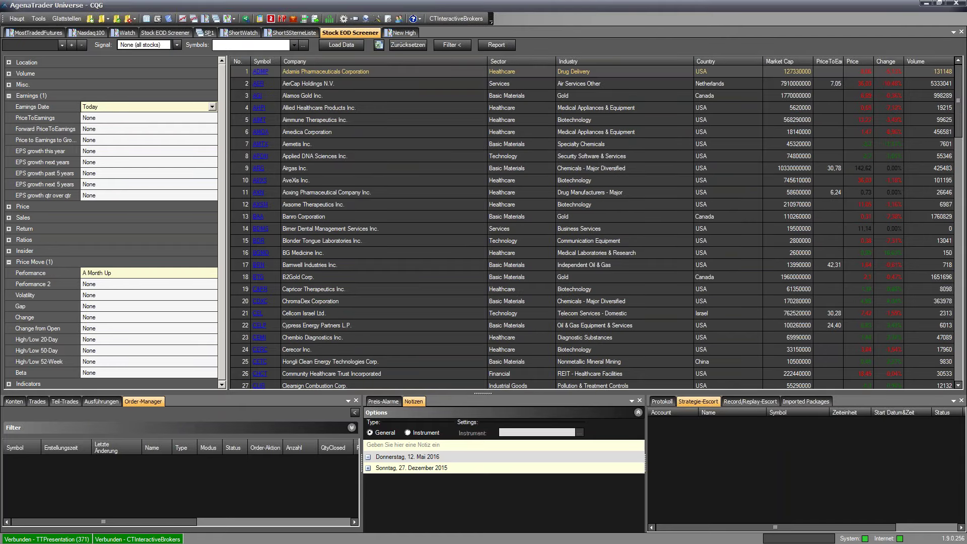
{"action": "left_click_drag", "start_coordinate": [958, 101], "coordinate": [958, 158]}
View the available Performance options without changing the selection and collapse the Price Move filter group
{"action": "left_click", "coordinate": [160, 275]}
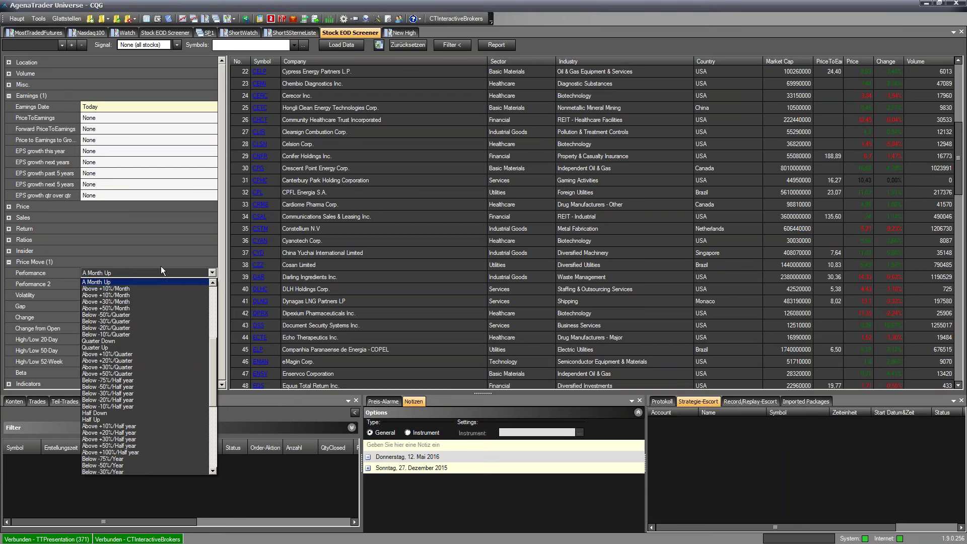
{"action": "left_click", "coordinate": [160, 267]}
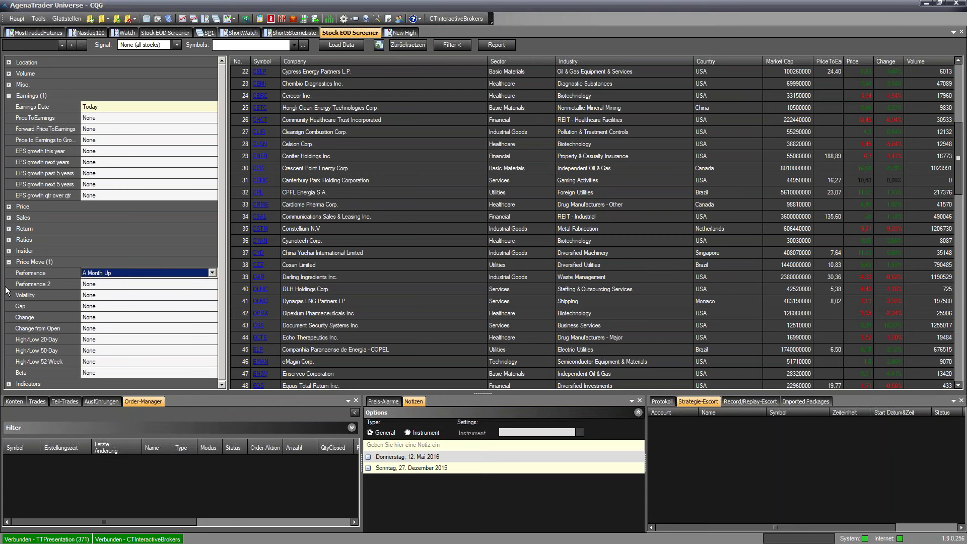
{"action": "left_click", "coordinate": [9, 262]}
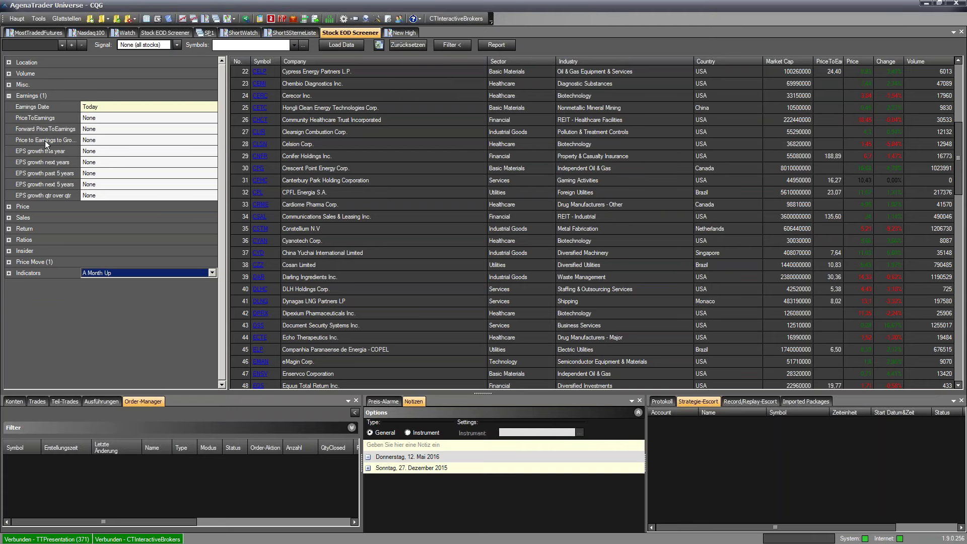
Expand the Location filters, set Country to USA and load the matching stocks
{"action": "left_click", "coordinate": [9, 63]}
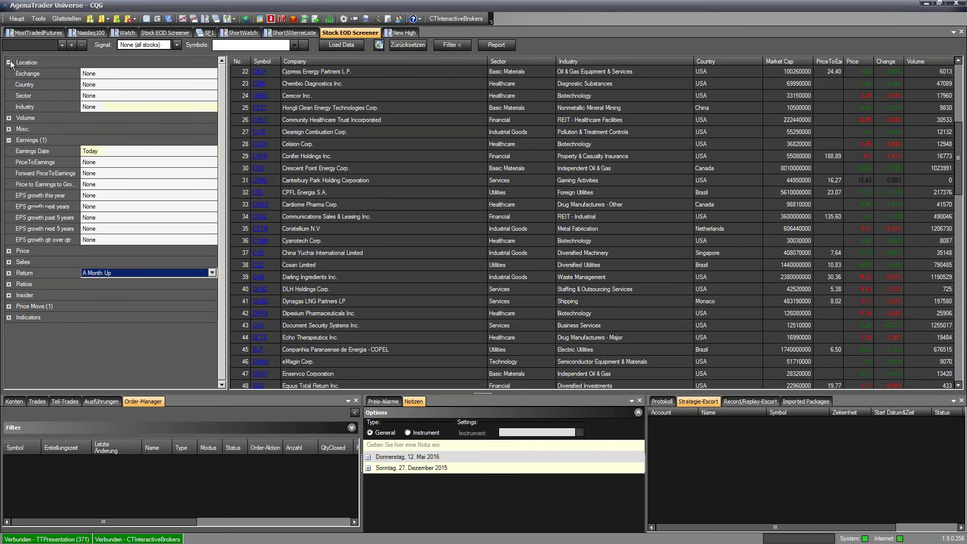
{"action": "left_click", "coordinate": [136, 86]}
{"action": "left_click", "coordinate": [114, 99]}
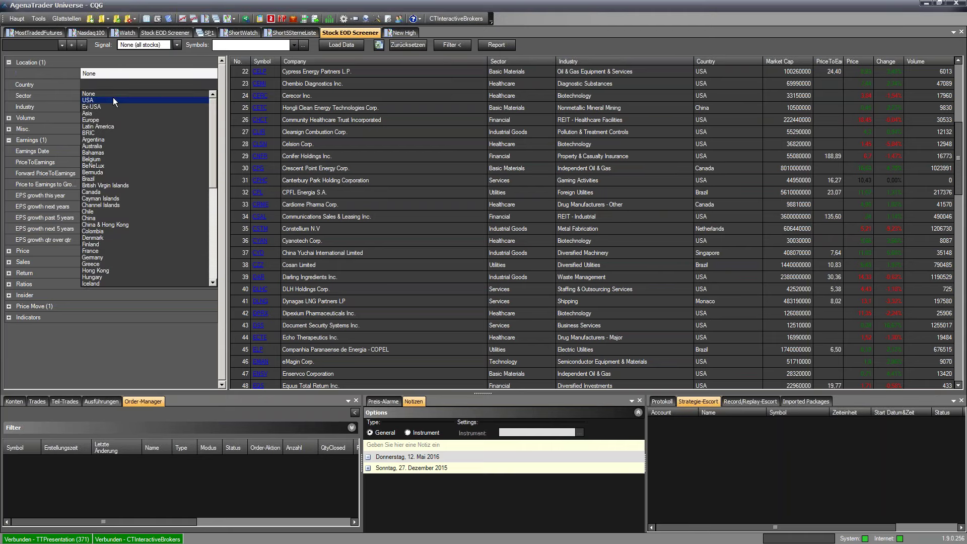
{"action": "left_click", "coordinate": [341, 44]}
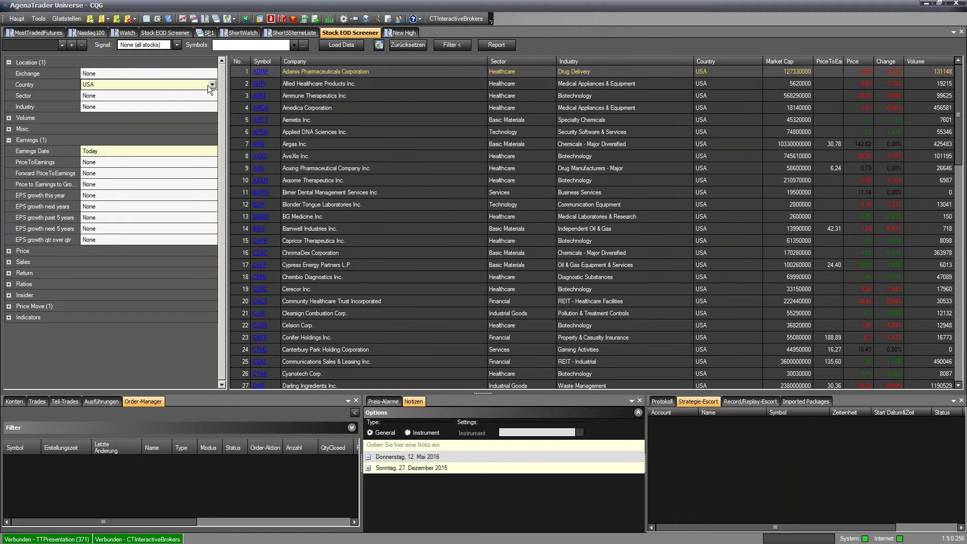
Set the Country filter to Europe and reload the screener results
{"action": "left_click", "coordinate": [211, 83]}
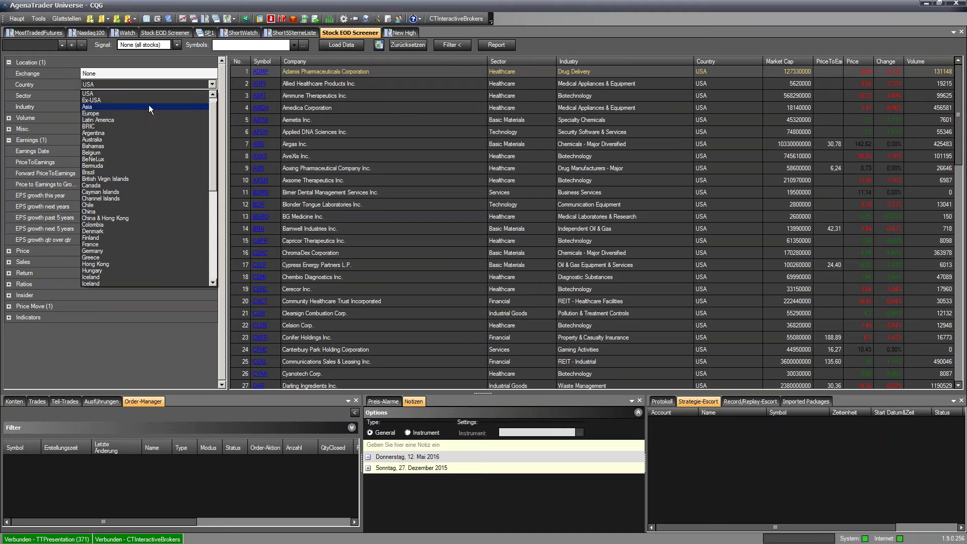
{"action": "left_click", "coordinate": [140, 113]}
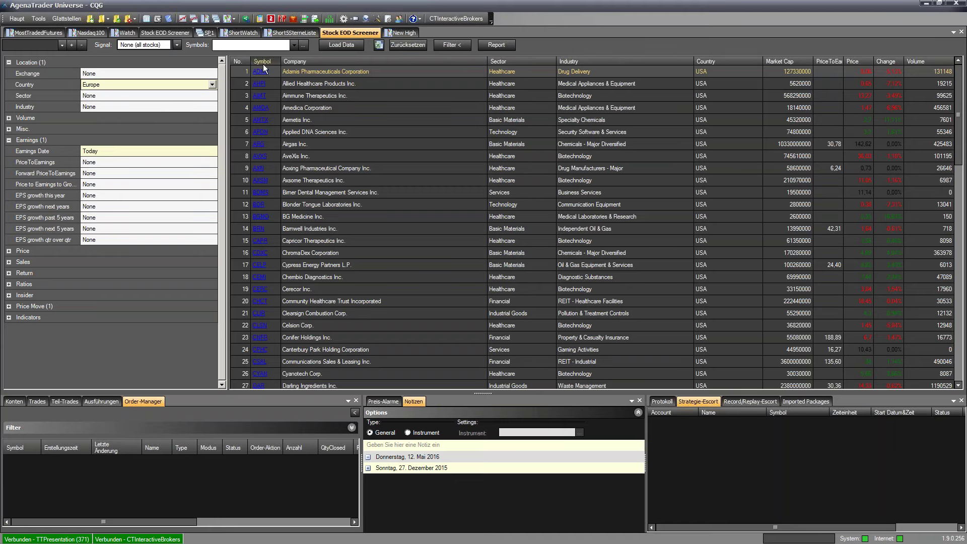
{"action": "left_click", "coordinate": [337, 47]}
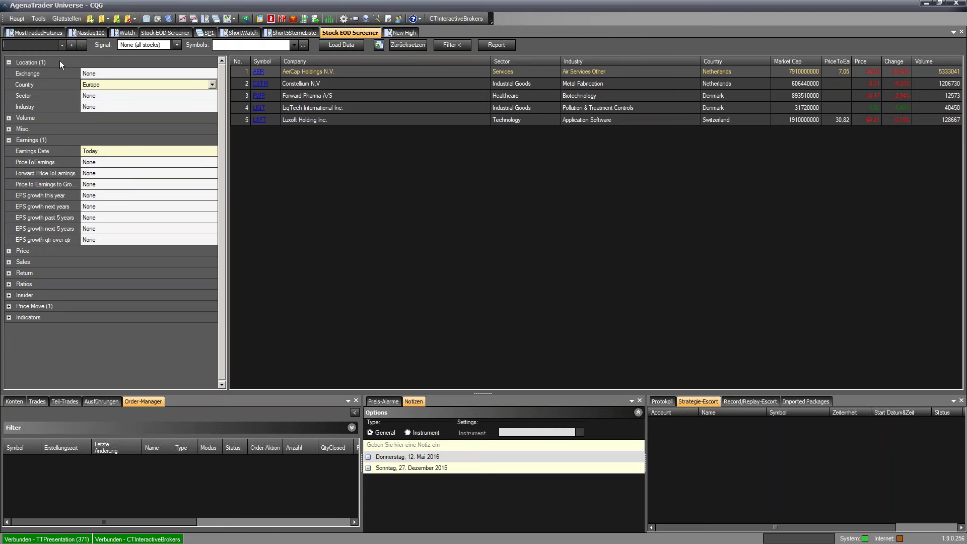
Save the current filters as the screener preset EarningsEurop1MUp and create a ListChart group for it
{"action": "type", "text": "E"}
{"action": "type", "text": "arnings"}
{"action": "type", "text": "Europ1M"}
{"action": "type", "text": "U"}
{"action": "type", "text": "Up"}
{"action": "left_click", "coordinate": [19, 21]}
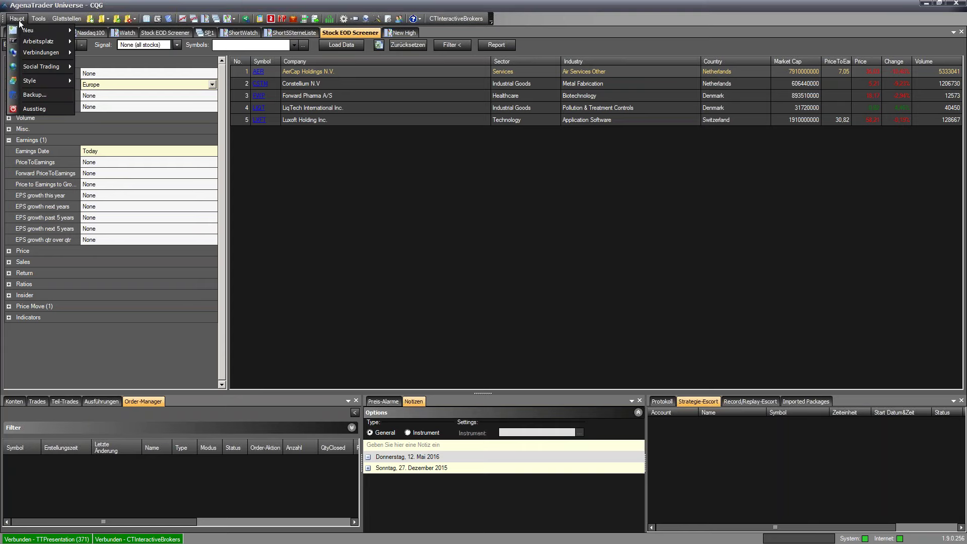
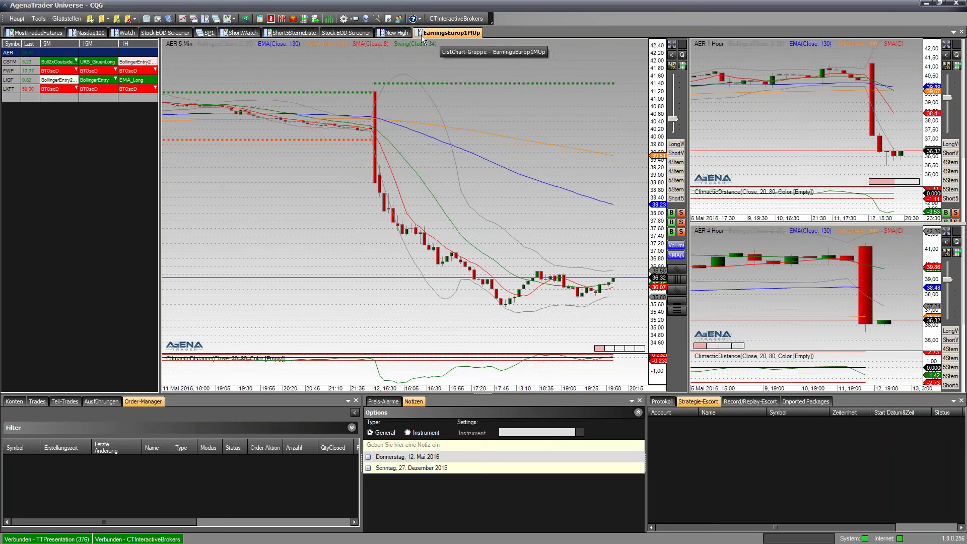
Compare the EarningsEurop1MUp chart group with the screener results and review the expanded Price Move filters
{"action": "left_click", "coordinate": [360, 32]}
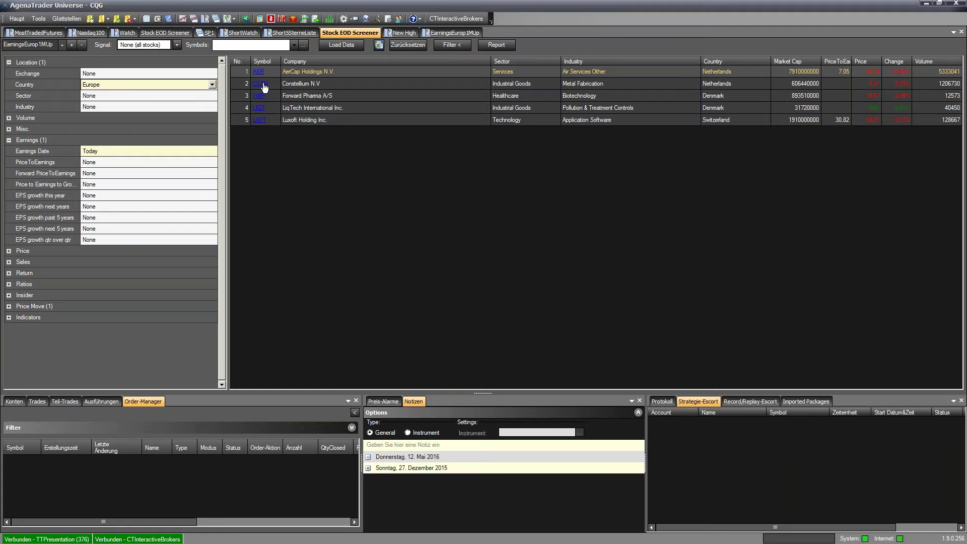
{"action": "left_click", "coordinate": [51, 32]}
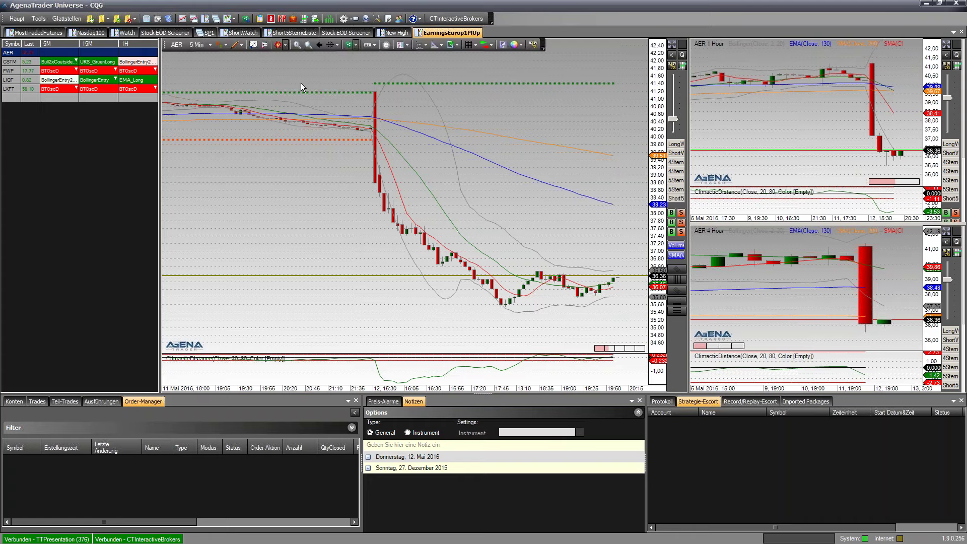
{"action": "left_click", "coordinate": [346, 32]}
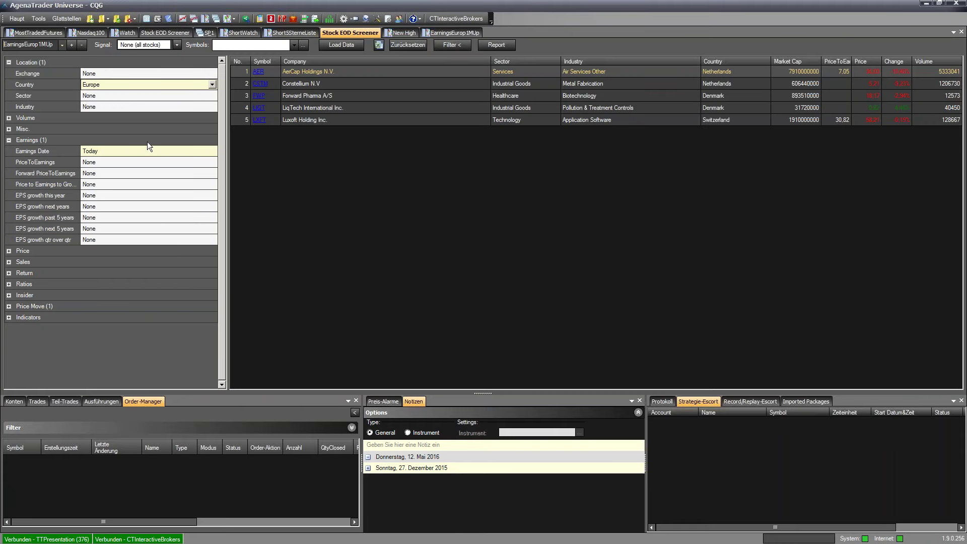
{"action": "left_click", "coordinate": [9, 307]}
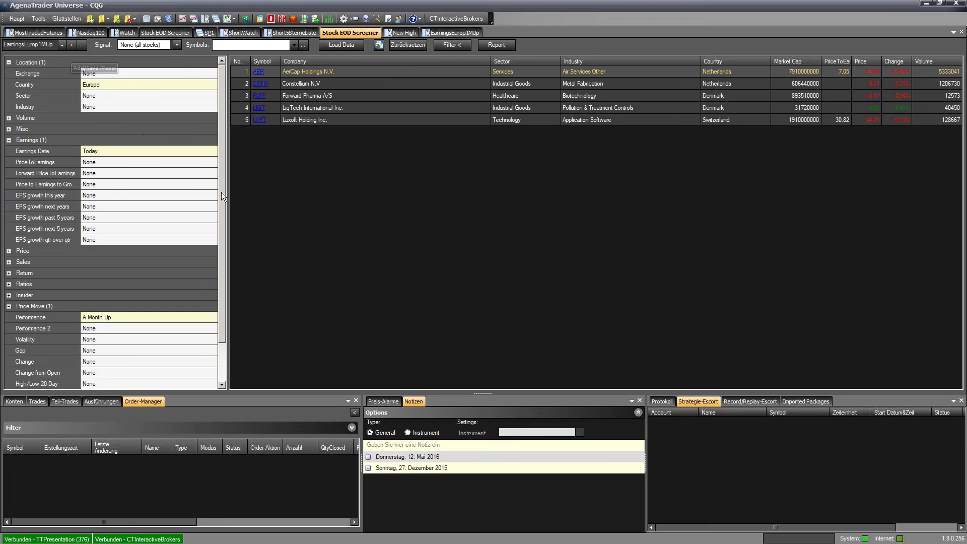
{"action": "left_click", "coordinate": [439, 32]}
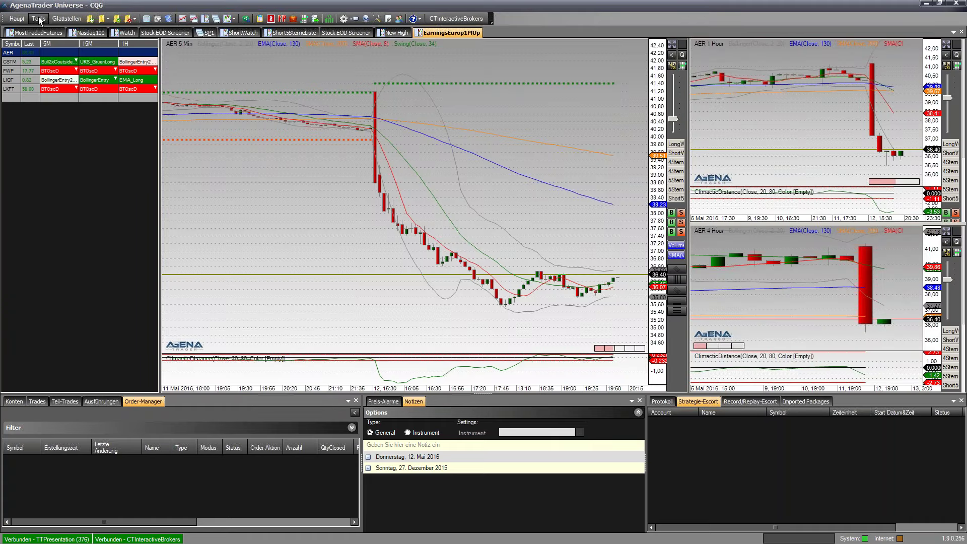
Open the Instrument-Escort and expand the EarningsEurop1MUp list under Screener Presets to see its stocks
{"action": "left_click", "coordinate": [39, 19]}
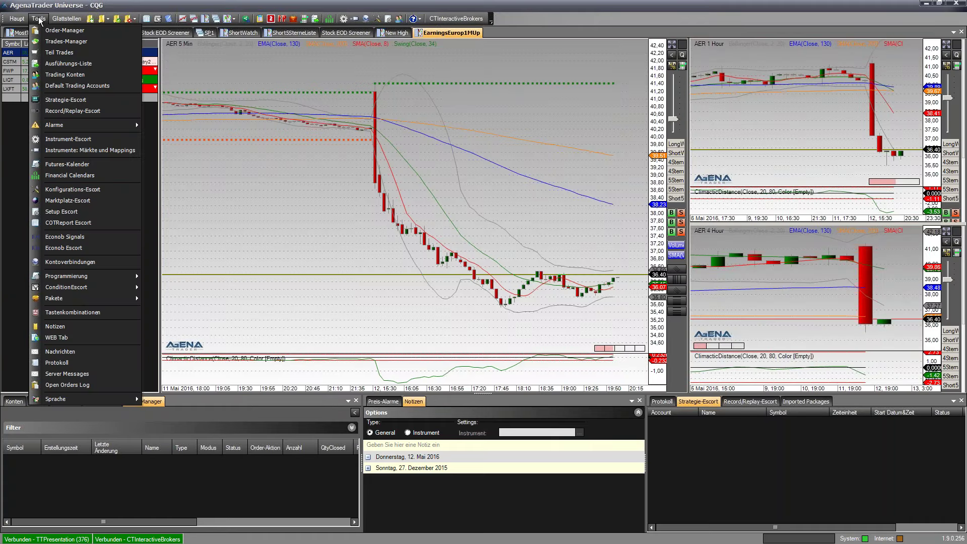
{"action": "left_click", "coordinate": [77, 138]}
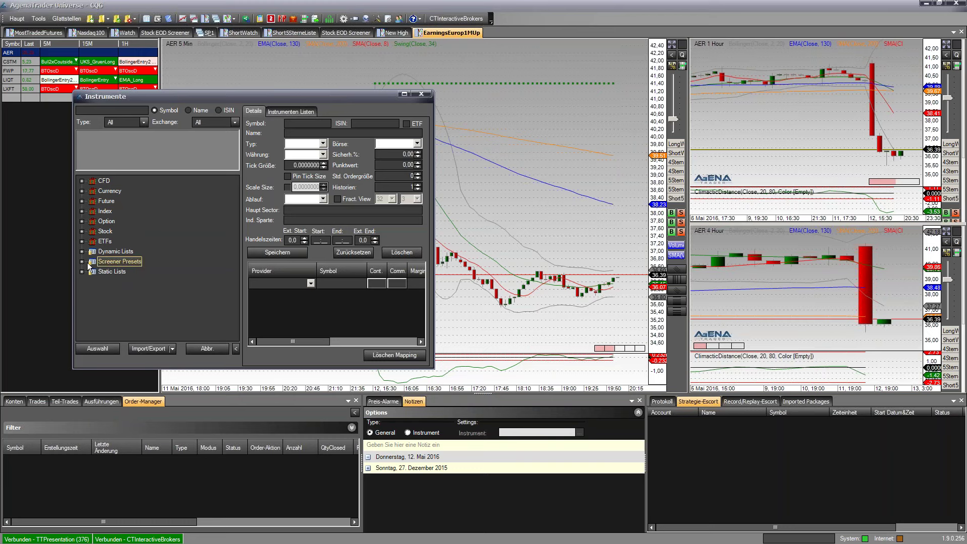
{"action": "left_click", "coordinate": [82, 262]}
{"action": "scroll", "coordinate": [141, 261], "scroll_direction": "down", "scroll_amount": 2}
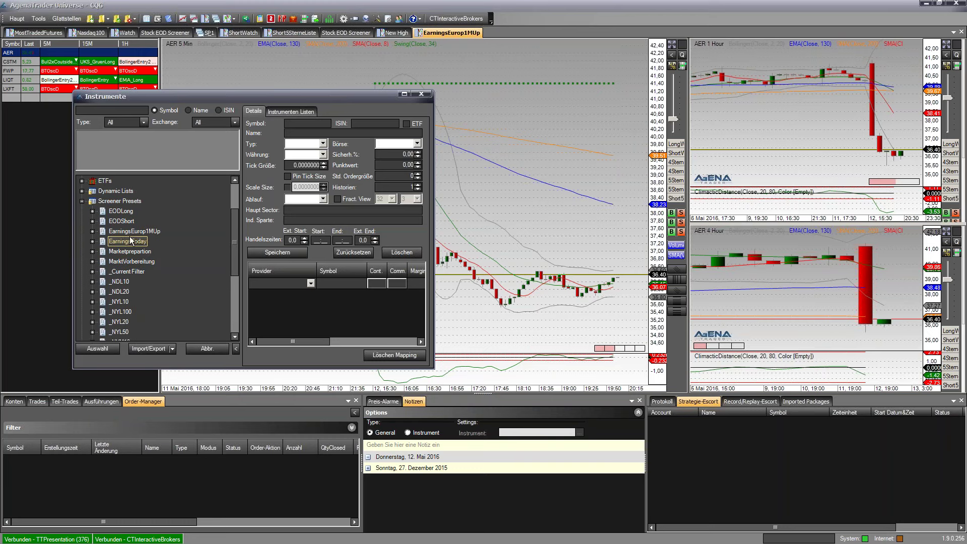
{"action": "left_click", "coordinate": [93, 232]}
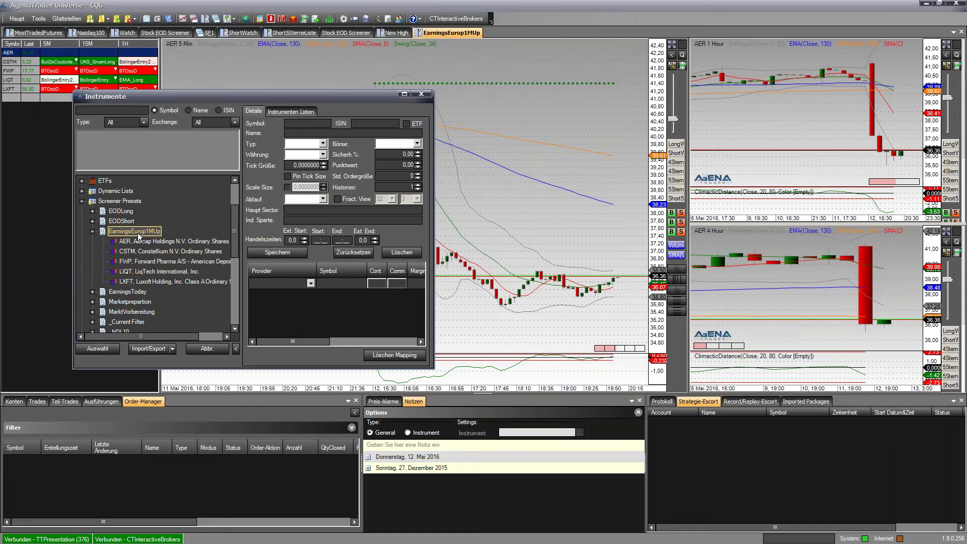
View the details of several stocks in the EarningsEurop1MUp list, collapse it and close the Instrumente window
{"action": "left_click", "coordinate": [148, 241]}
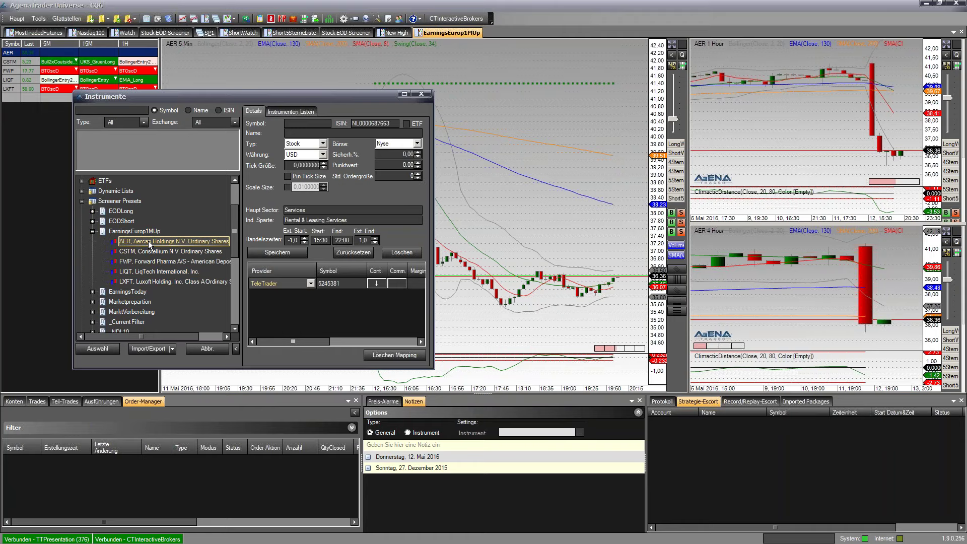
{"action": "left_click", "coordinate": [151, 262]}
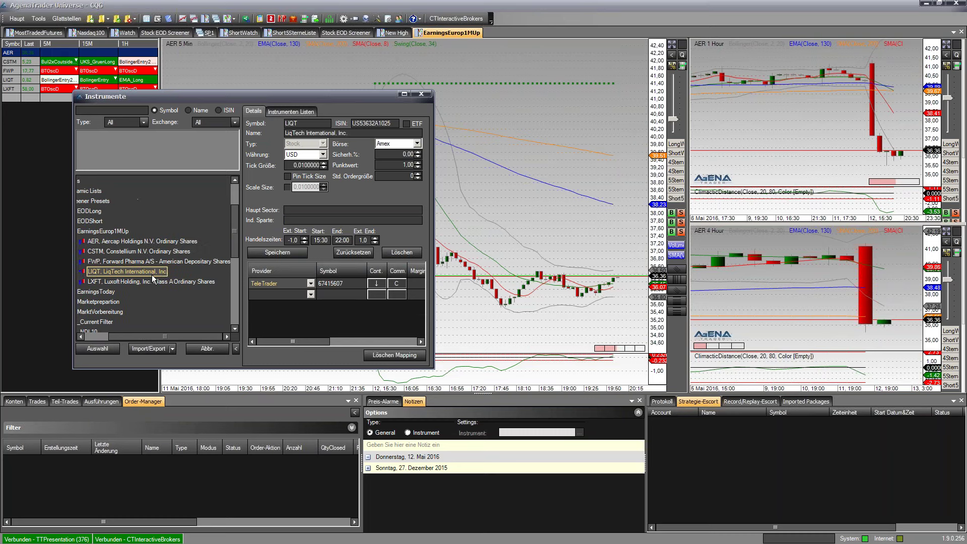
{"action": "left_click", "coordinate": [141, 250]}
{"action": "left_click", "coordinate": [141, 241]}
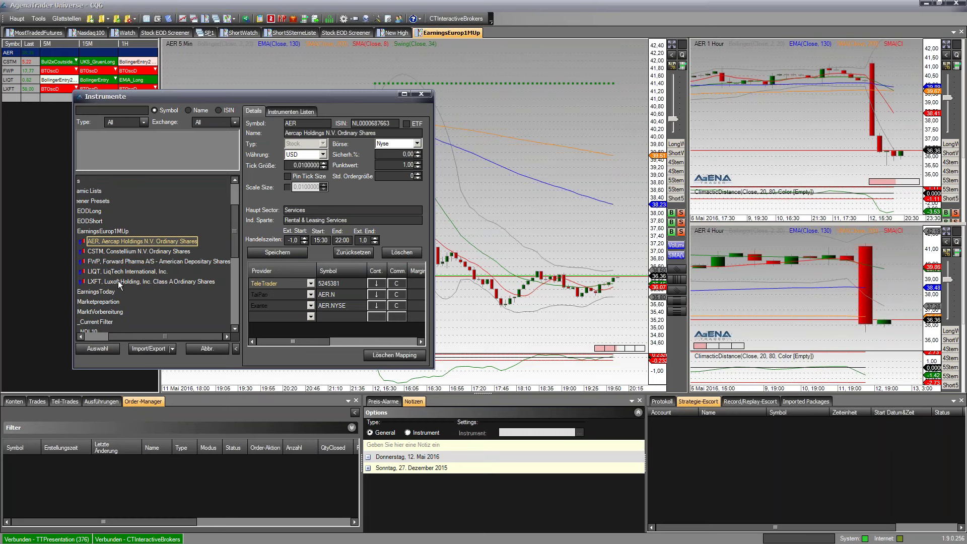
{"action": "left_click_drag", "start_coordinate": [129, 334], "coordinate": [105, 336]}
{"action": "left_click", "coordinate": [92, 231]}
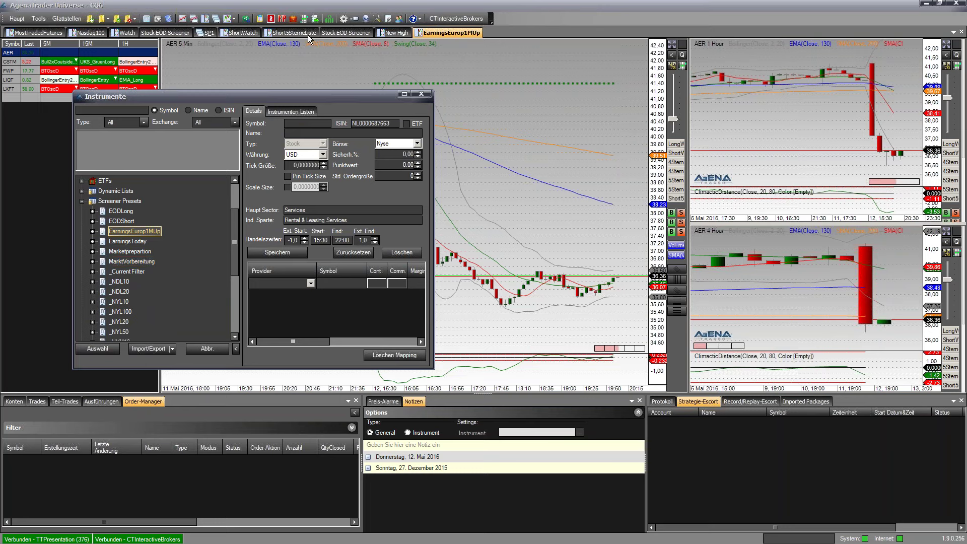
{"action": "left_click", "coordinate": [423, 95]}
Return to the Stock EOD Screener and view the available Signal options and symbol lists without changing either selection
{"action": "left_click", "coordinate": [347, 31]}
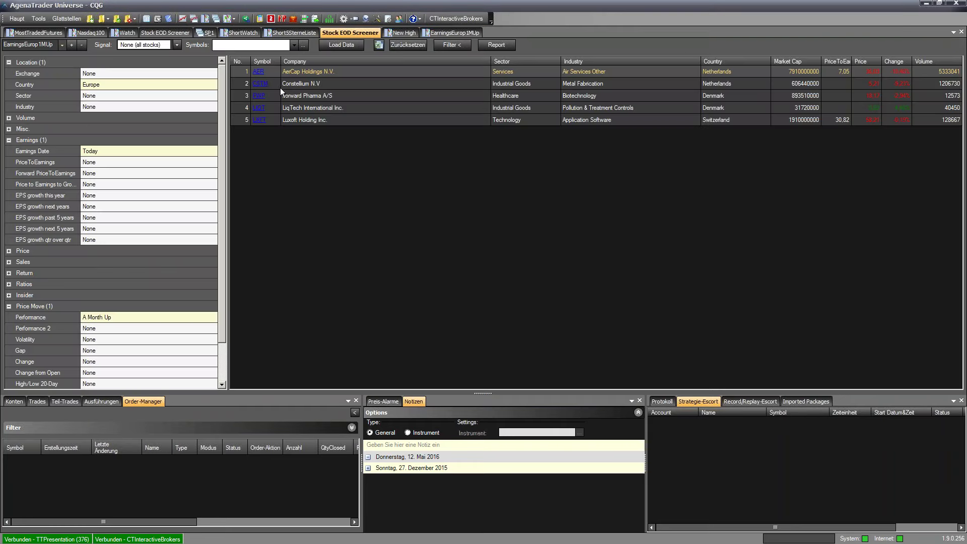
{"action": "left_click", "coordinate": [176, 45]}
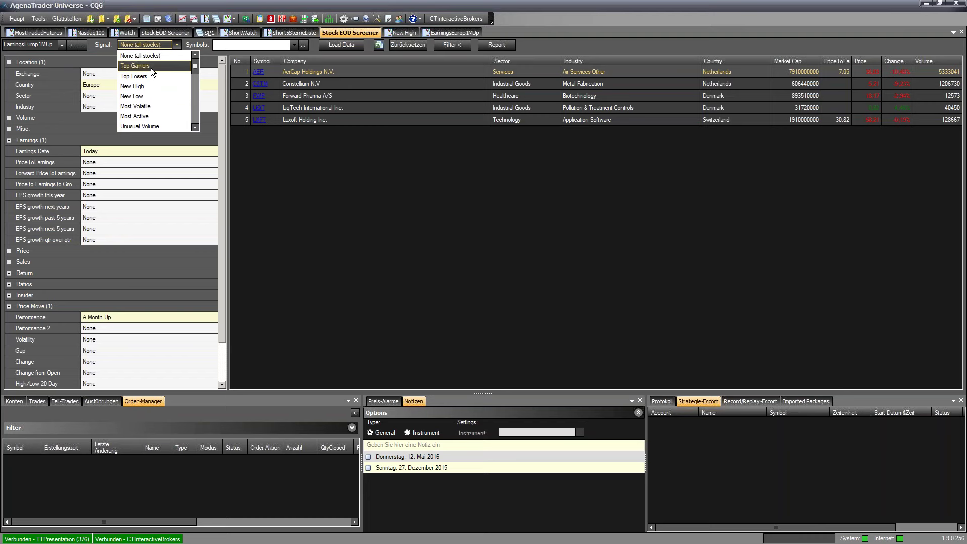
{"action": "left_click", "coordinate": [283, 142]}
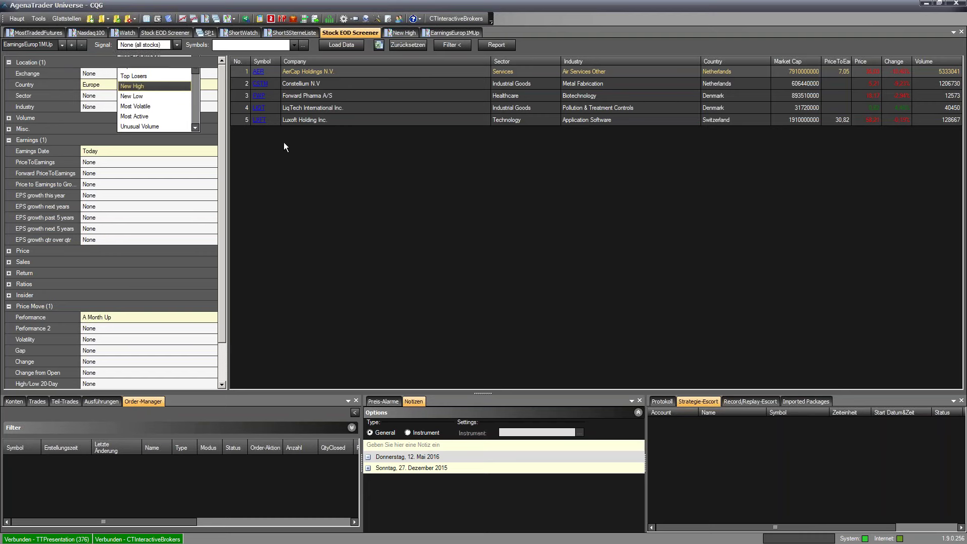
{"action": "left_click", "coordinate": [293, 45]}
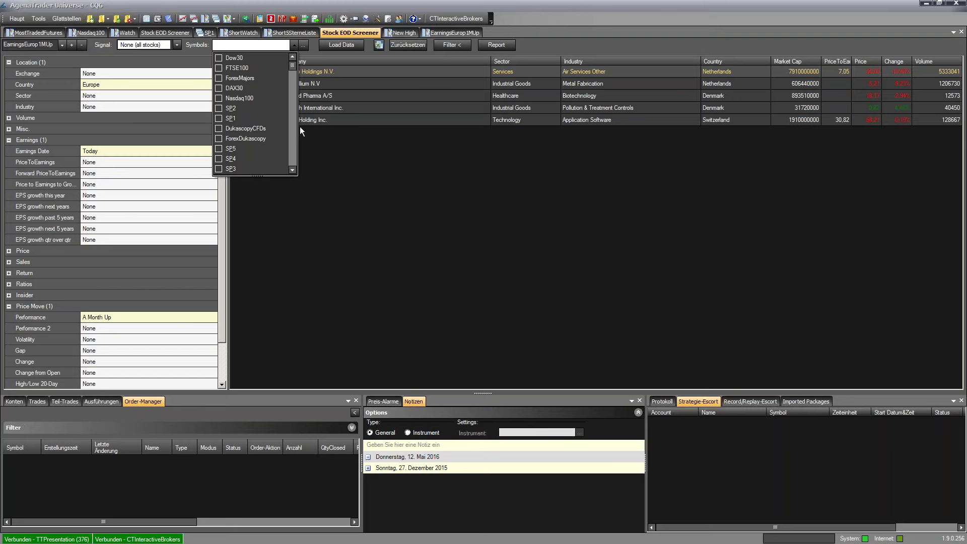
{"action": "left_click", "coordinate": [338, 158]}
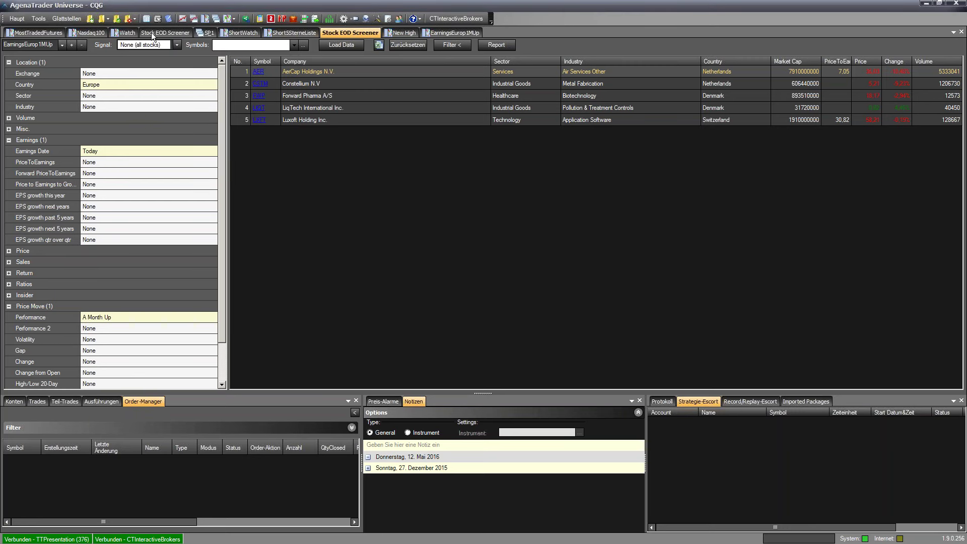
{"action": "left_click", "coordinate": [177, 45]}
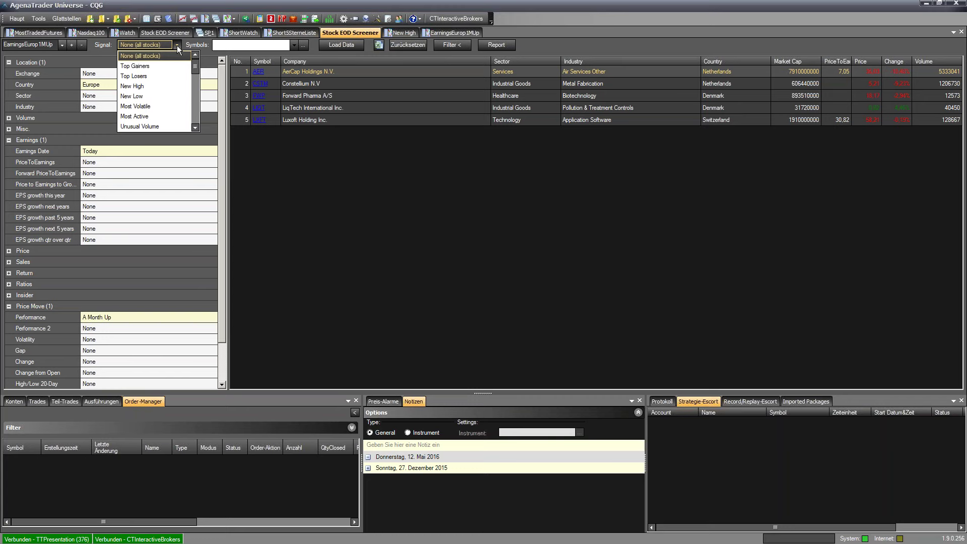
{"action": "left_click", "coordinate": [177, 45]}
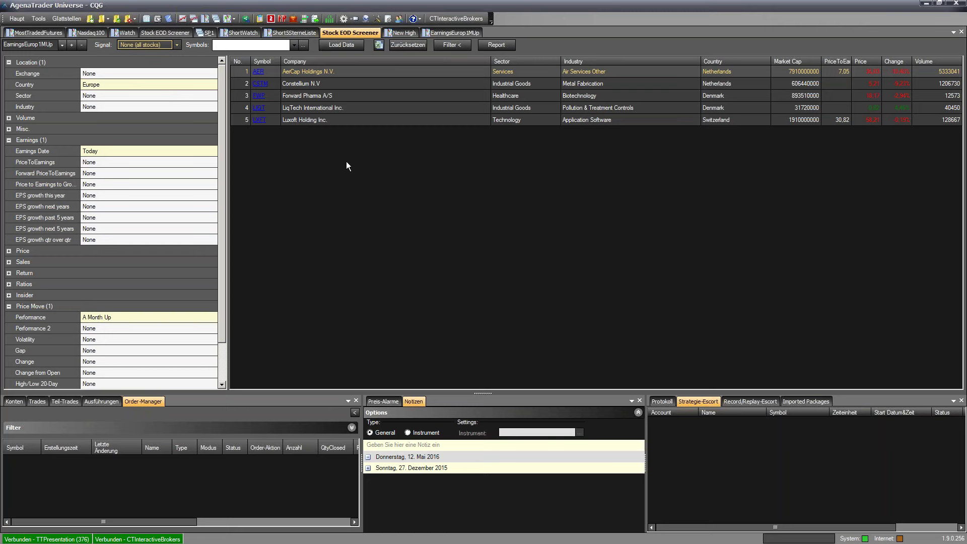
Rename the EarningsEurop1MUp chart group as DailyScanner
{"action": "left_click", "coordinate": [455, 33]}
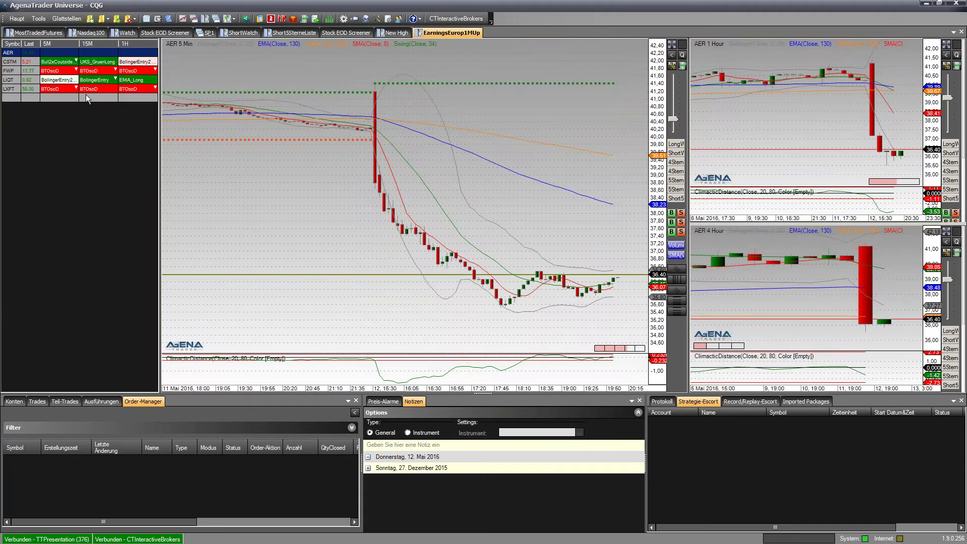
{"action": "right_click", "coordinate": [441, 32]}
{"action": "left_click", "coordinate": [436, 35]}
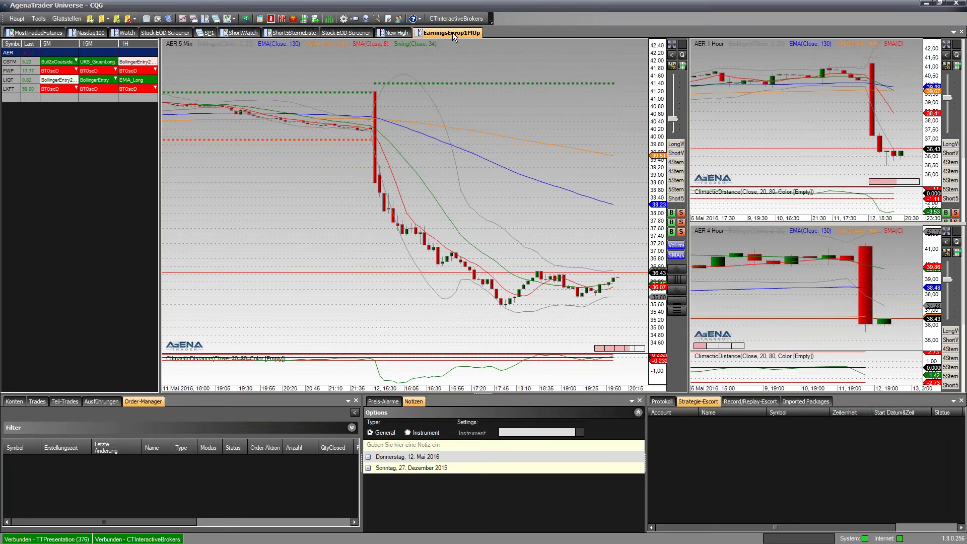
{"action": "right_click", "coordinate": [452, 33]}
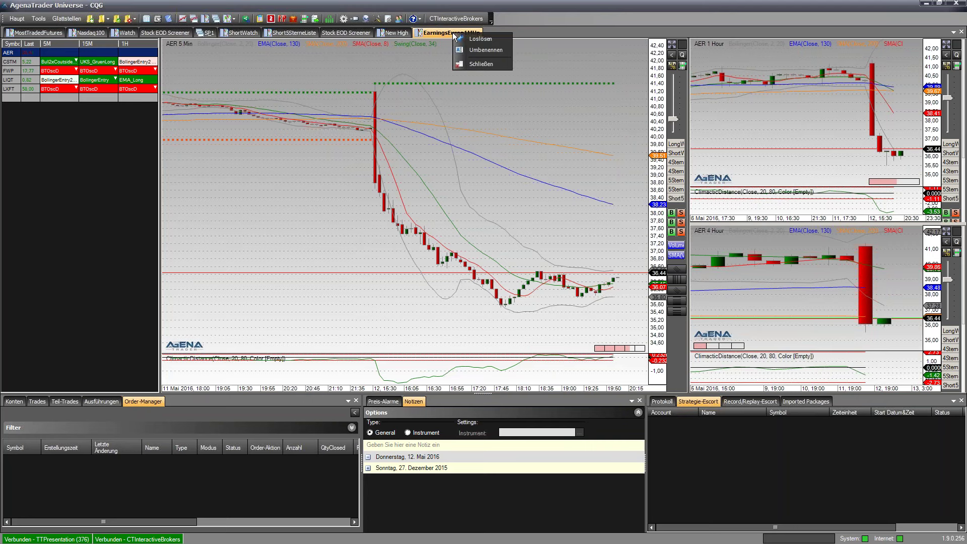
{"action": "left_click", "coordinate": [486, 46]}
{"action": "left_click", "coordinate": [530, 66]}
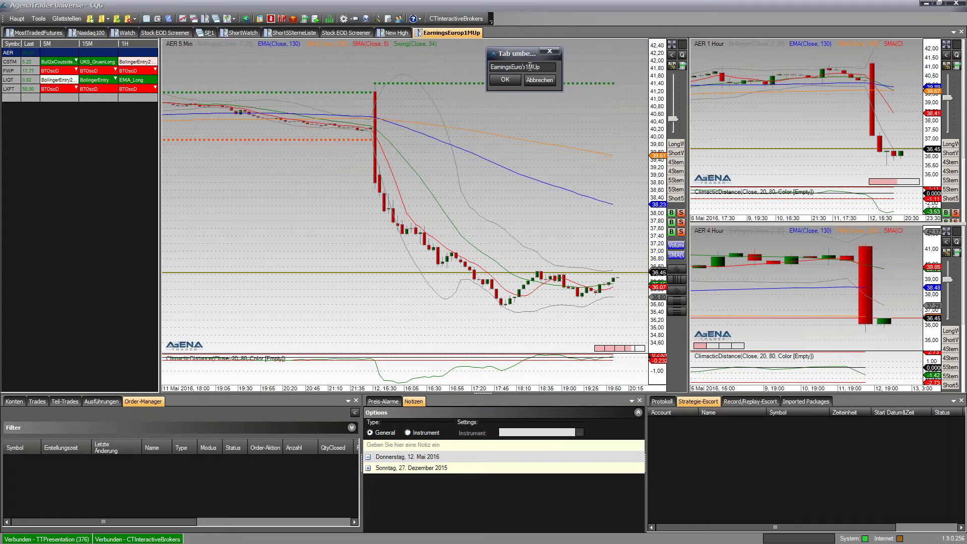
{"action": "double_click", "coordinate": [485, 66]}
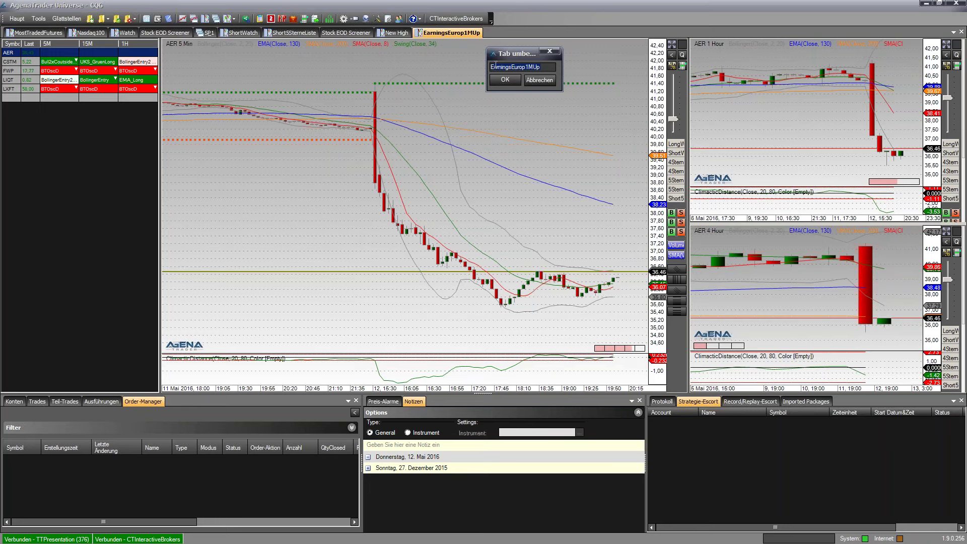
{"action": "type", "text": "Day"}
{"action": "key", "text": "BackSpace"}
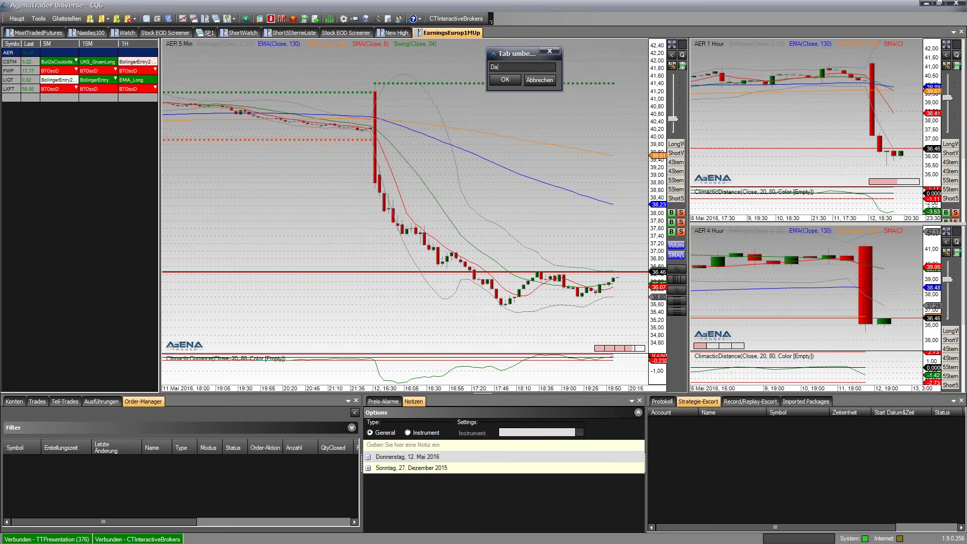
{"action": "type", "text": "ilyScanne"}
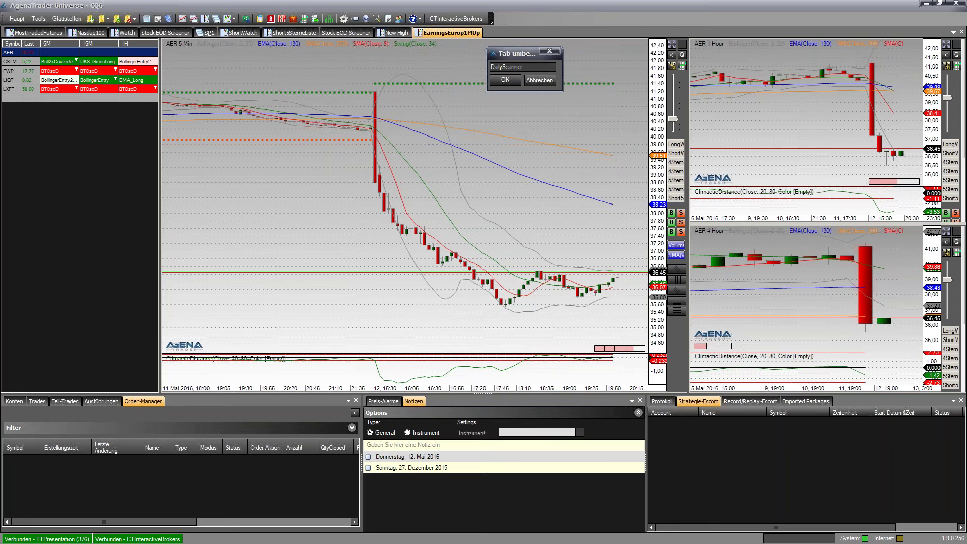
{"action": "type", "text": "r"}
{"action": "left_click", "coordinate": [505, 80]}
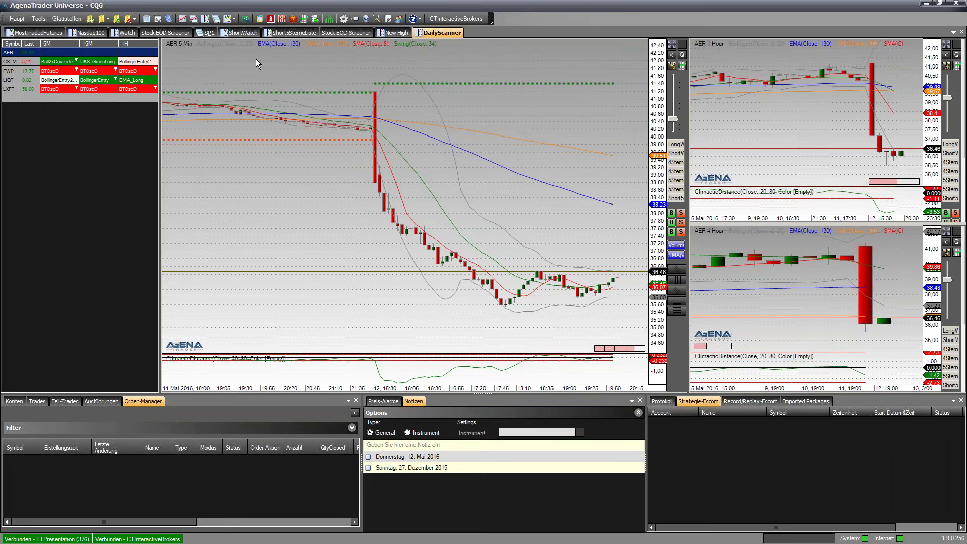
Load the New Low dynamic list into the DailyScanner chart group's instrument scanner
{"action": "left_click", "coordinate": [349, 36]}
{"action": "left_click", "coordinate": [443, 32]}
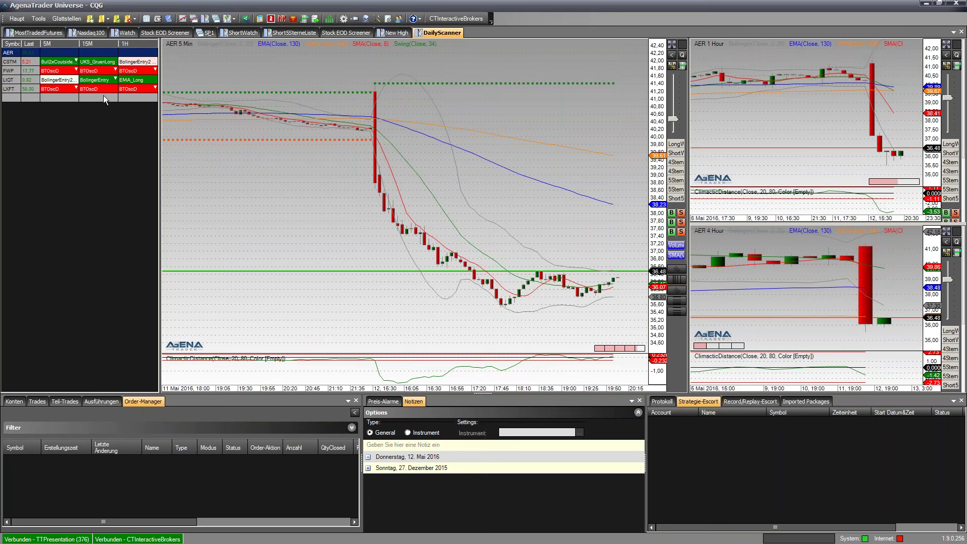
{"action": "left_click", "coordinate": [104, 95]}
{"action": "right_click", "coordinate": [104, 98]}
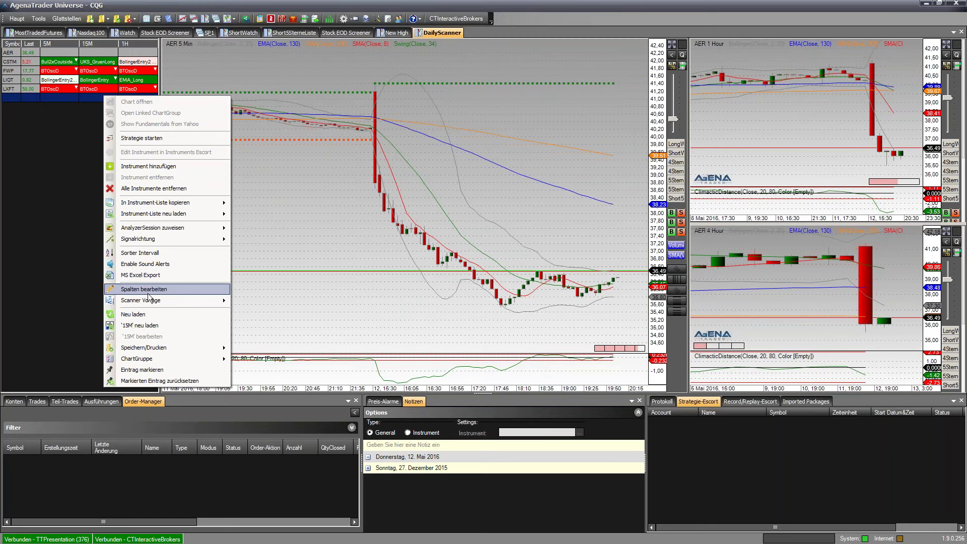
{"action": "mouse_move", "coordinate": [151, 217]}
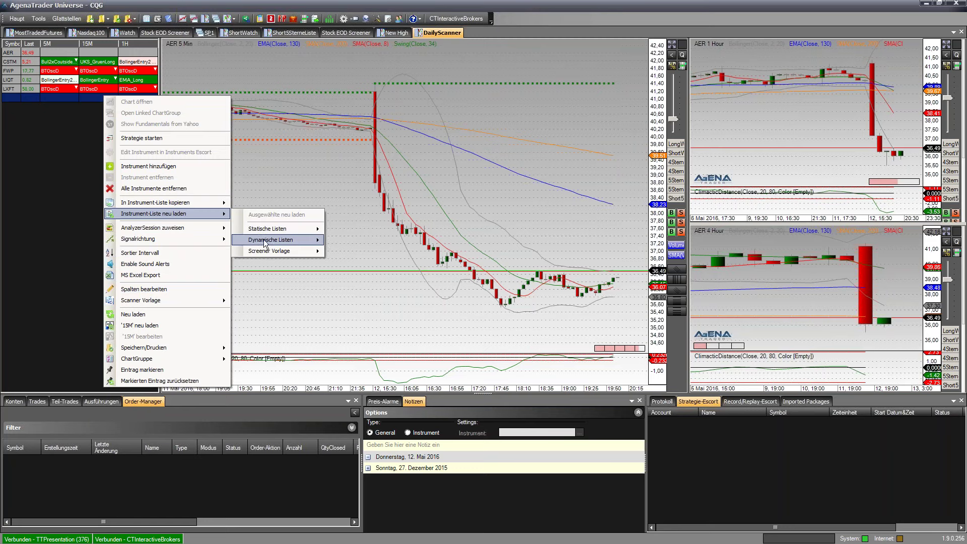
{"action": "mouse_move", "coordinate": [266, 243]}
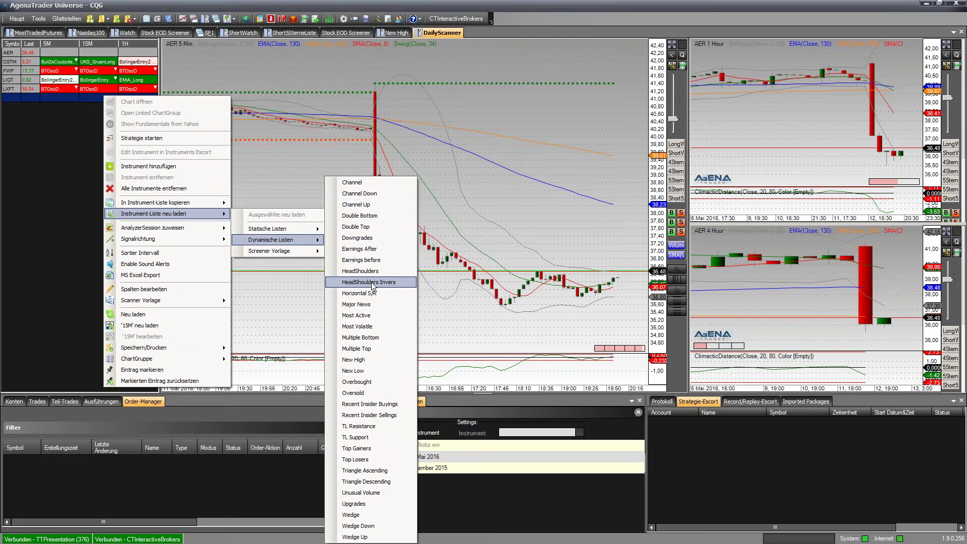
{"action": "left_click", "coordinate": [361, 372]}
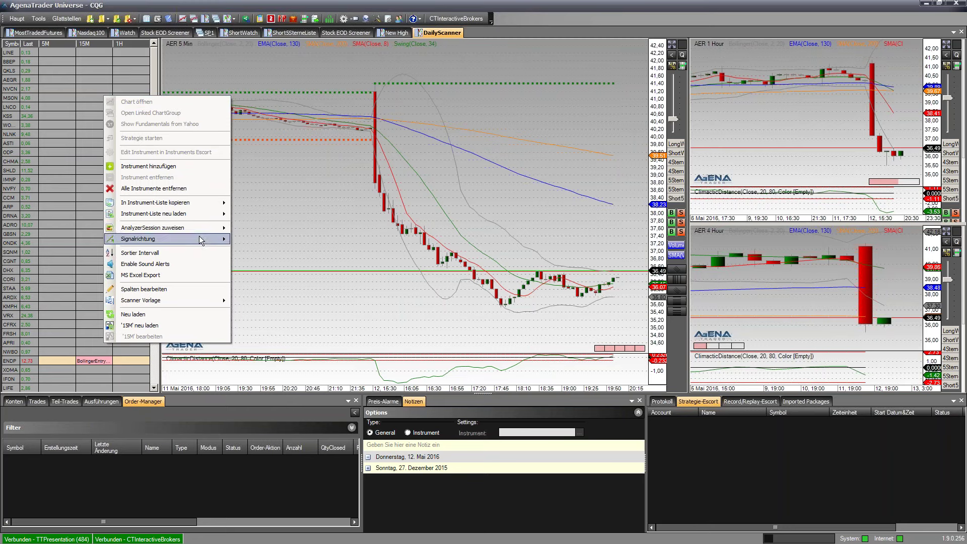
Include the EarningsEurop1MUp screener preset in the DailyScanner's loaded instrument lists and select the QKLS row
{"action": "mouse_move", "coordinate": [204, 215]}
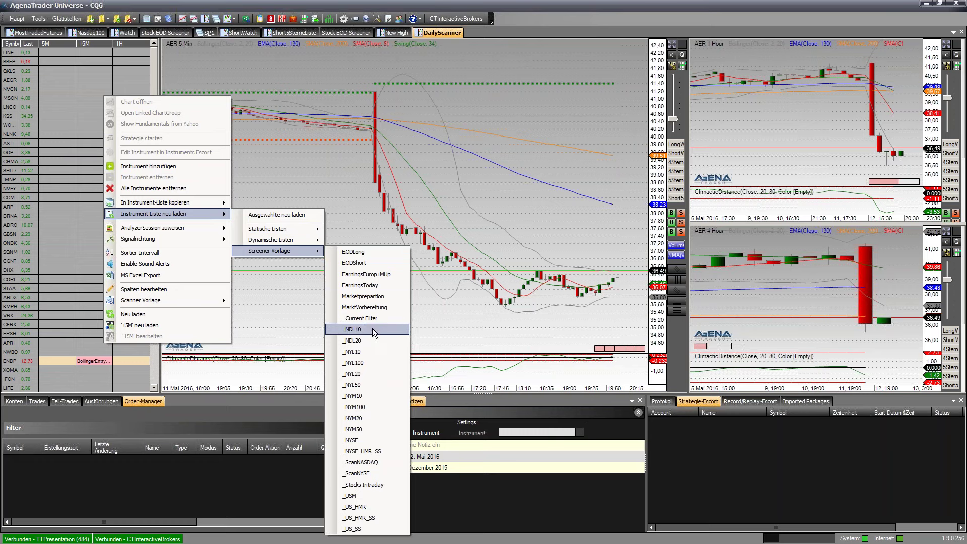
{"action": "left_click", "coordinate": [371, 279]}
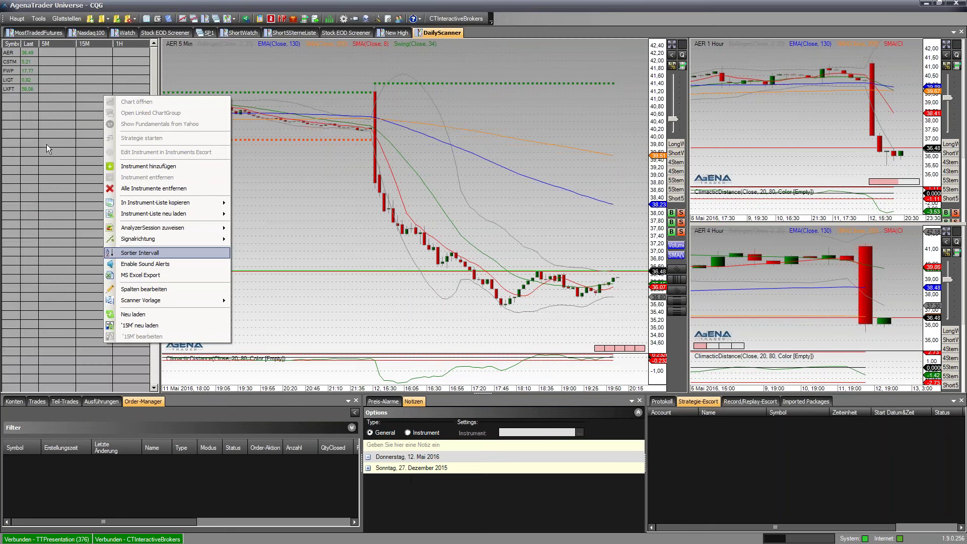
{"action": "left_click", "coordinate": [66, 113]}
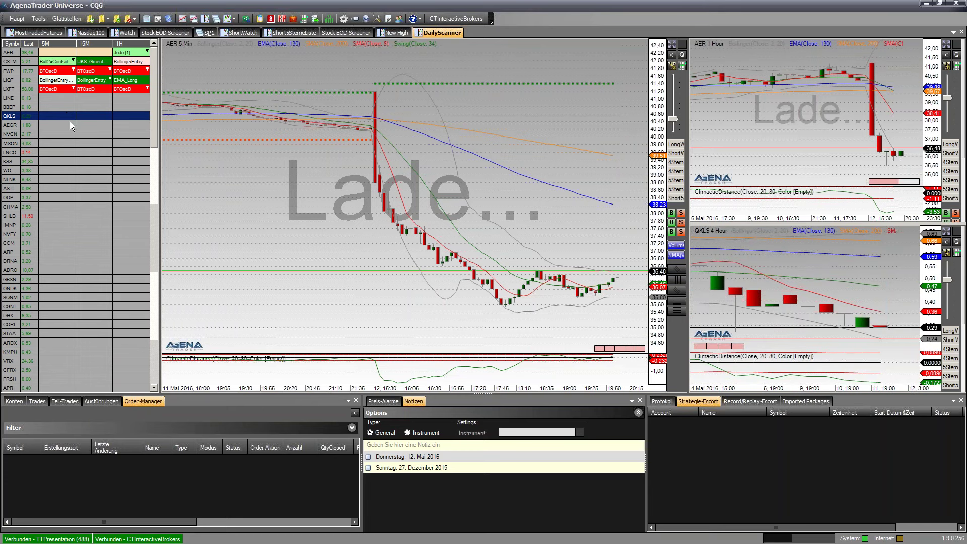
Select LINE in the DailyScanner and reload the selected instrument lists
{"action": "left_click", "coordinate": [65, 98]}
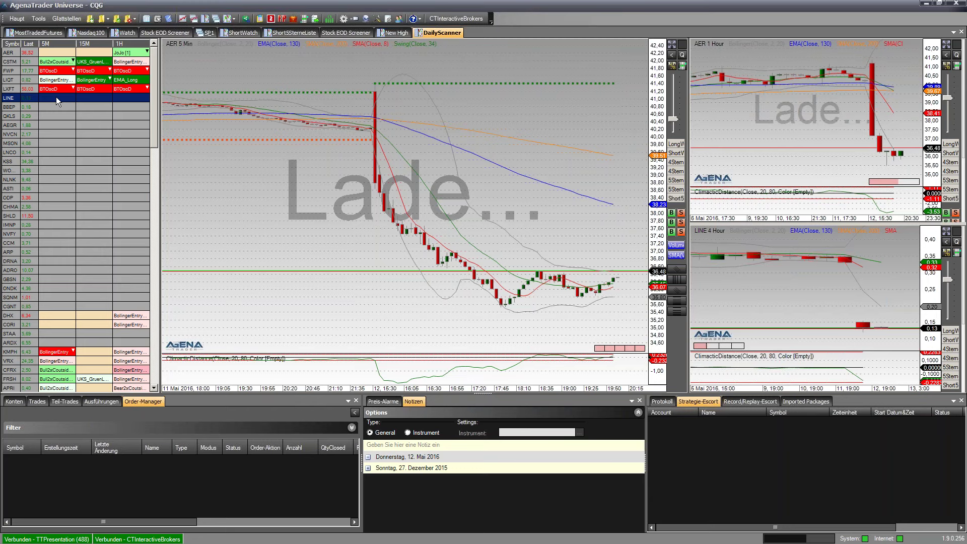
{"action": "right_click", "coordinate": [56, 97]}
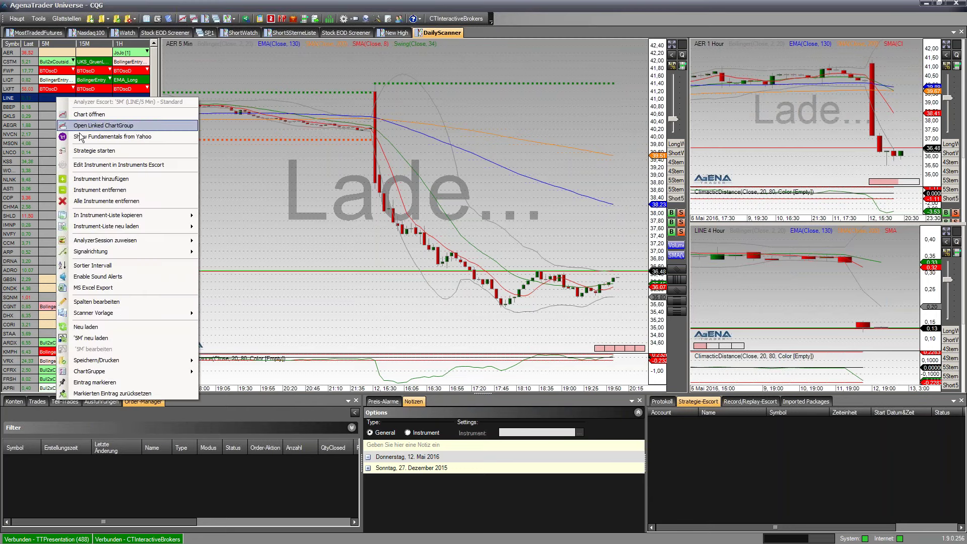
{"action": "mouse_move", "coordinate": [115, 227]}
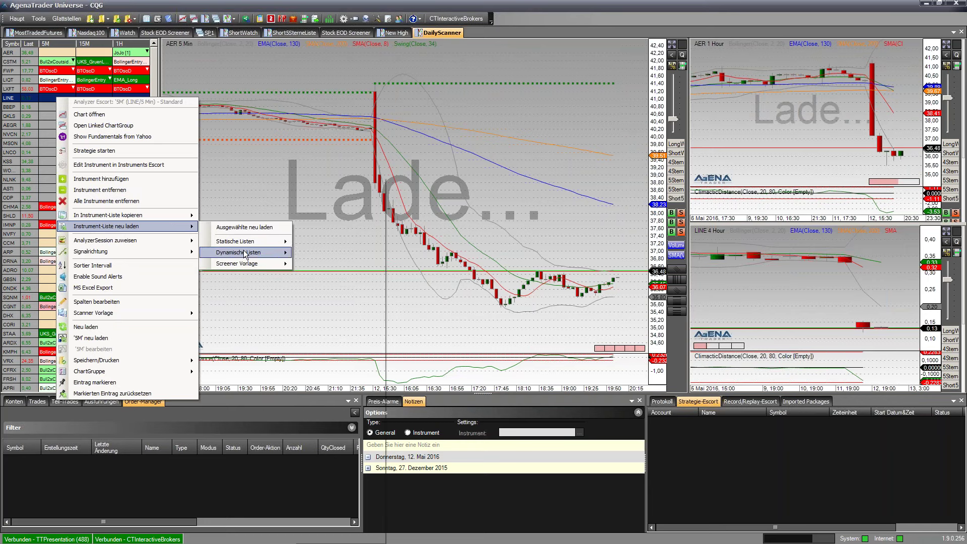
{"action": "mouse_move", "coordinate": [246, 254]}
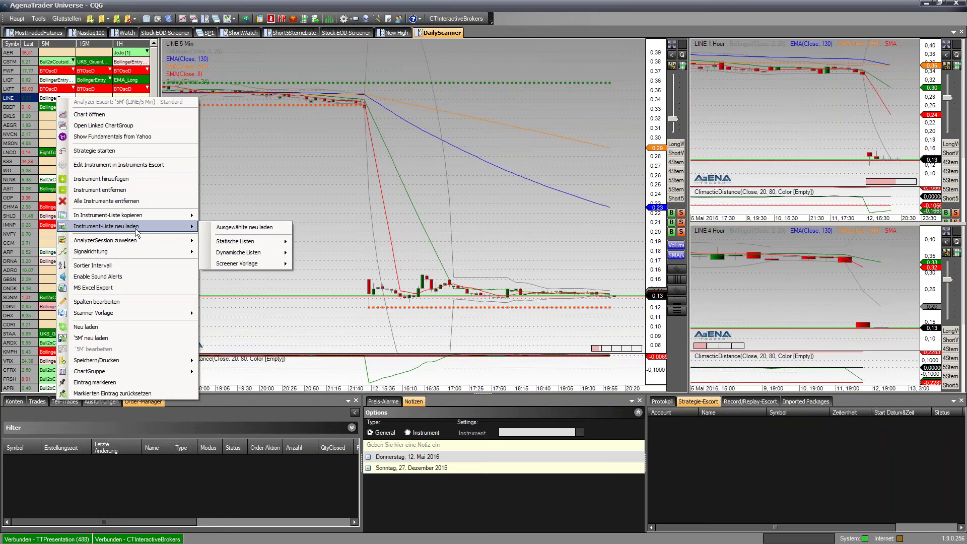
{"action": "left_click", "coordinate": [262, 227]}
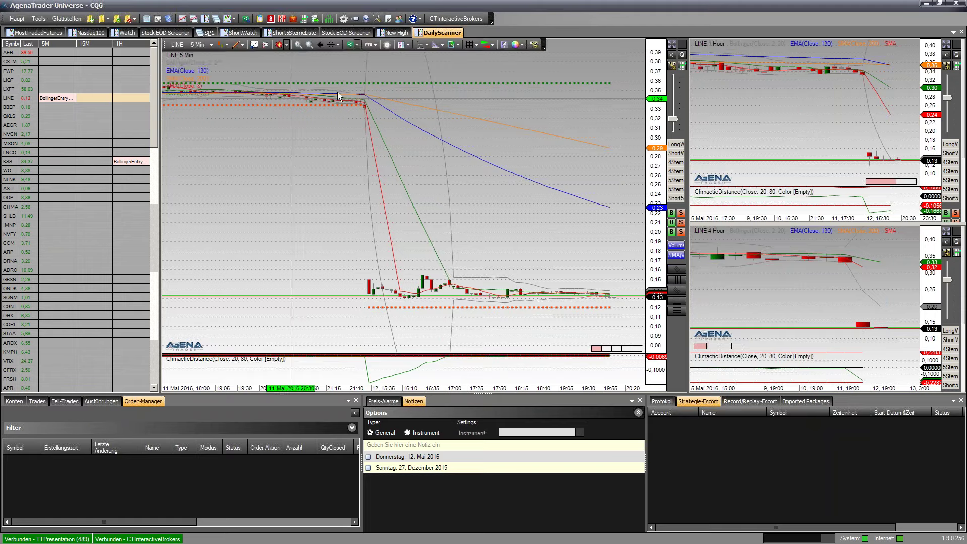
Review the Signal options in the Stock EOD Screener without changing the selection, and return to the DailyScanner chart group
{"action": "left_click", "coordinate": [339, 31]}
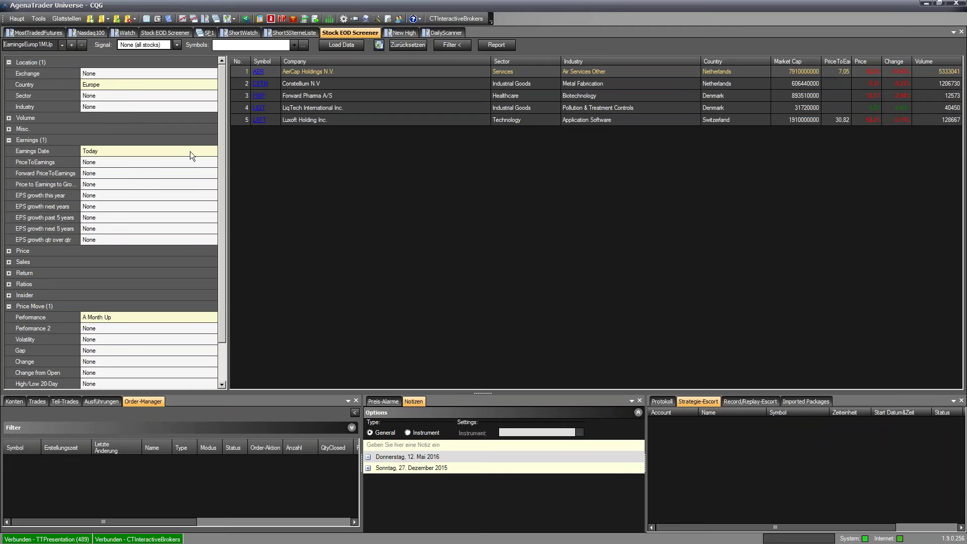
{"action": "left_click", "coordinate": [177, 45]}
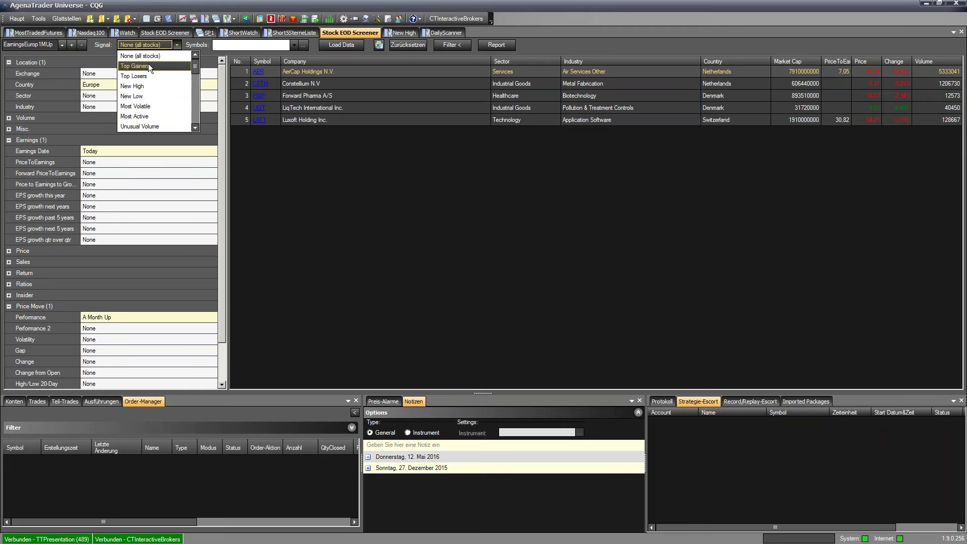
{"action": "left_click", "coordinate": [378, 181]}
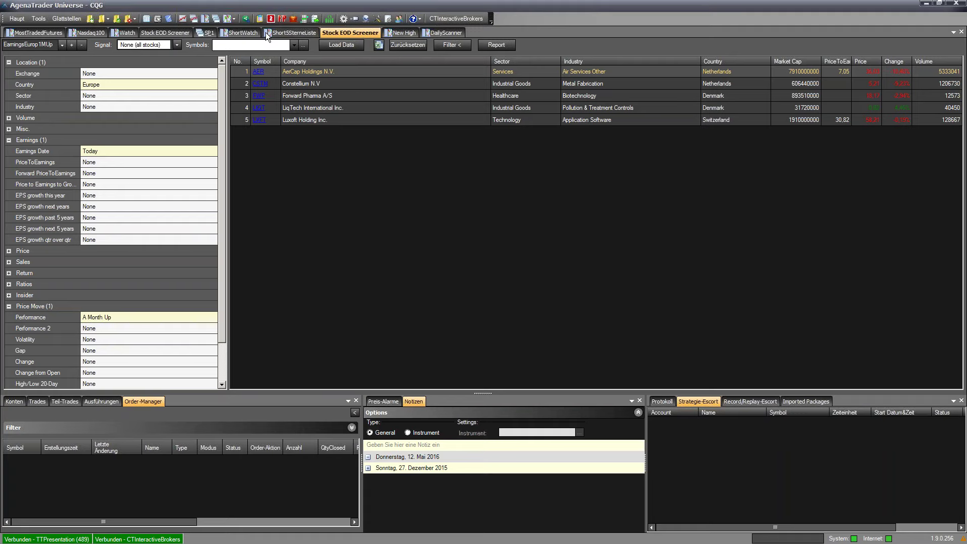
{"action": "left_click", "coordinate": [439, 33]}
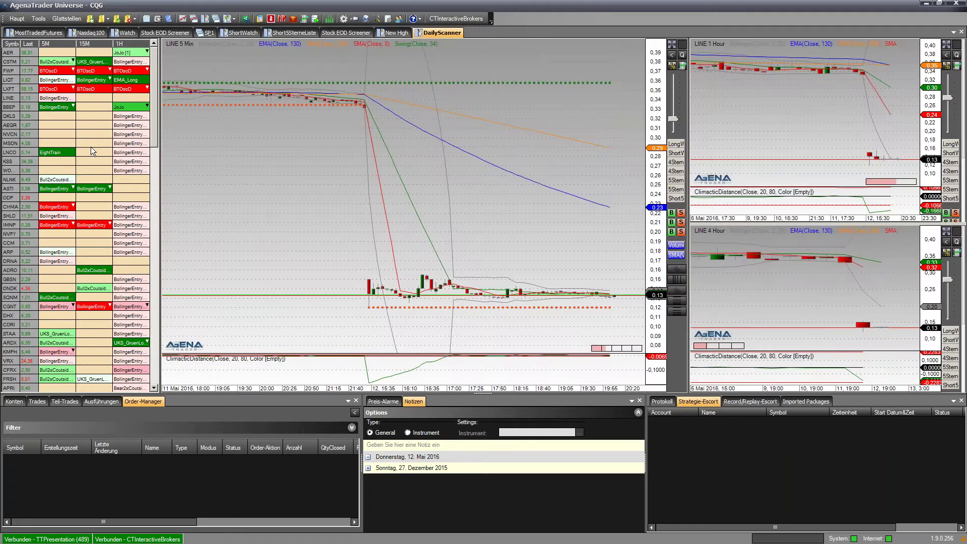
Display MSON, examine which dynamic lists and screener presets are selected for reloading in the DailyScanner, and switch to AEGR
{"action": "left_click", "coordinate": [91, 147]}
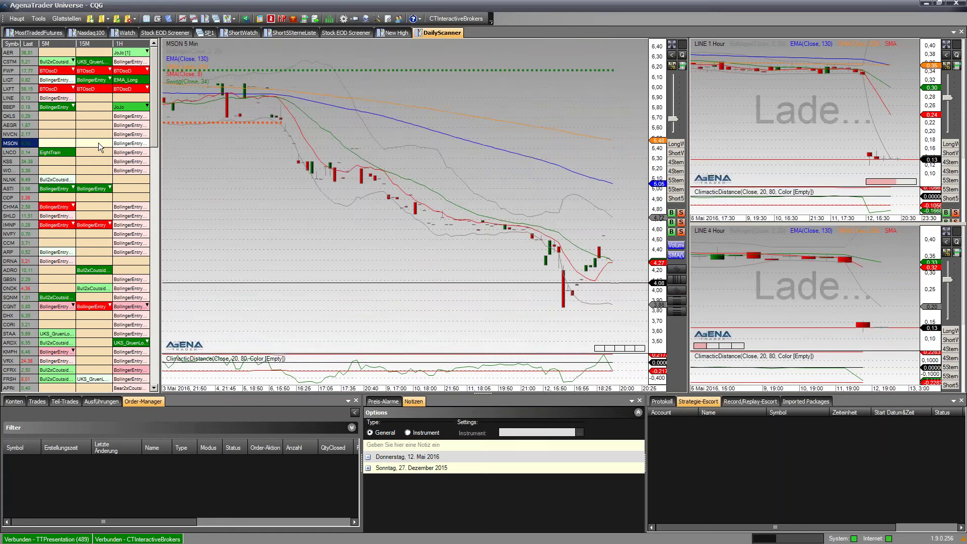
{"action": "right_click", "coordinate": [98, 143]}
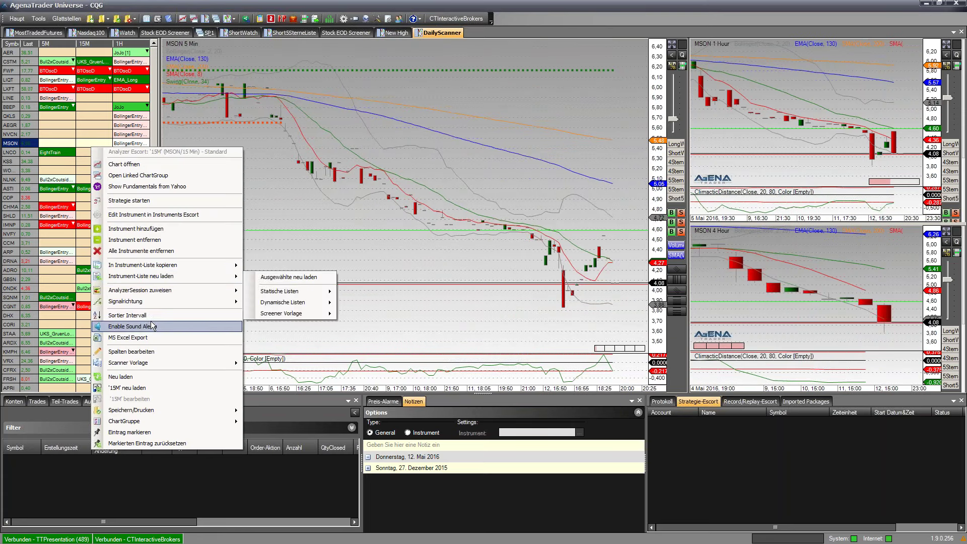
{"action": "mouse_move", "coordinate": [152, 364]}
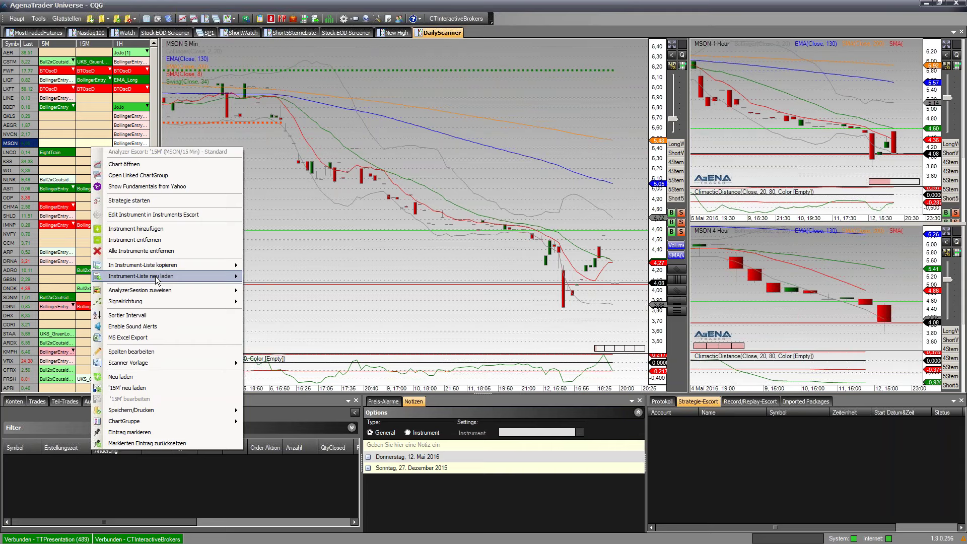
{"action": "mouse_move", "coordinate": [157, 280]}
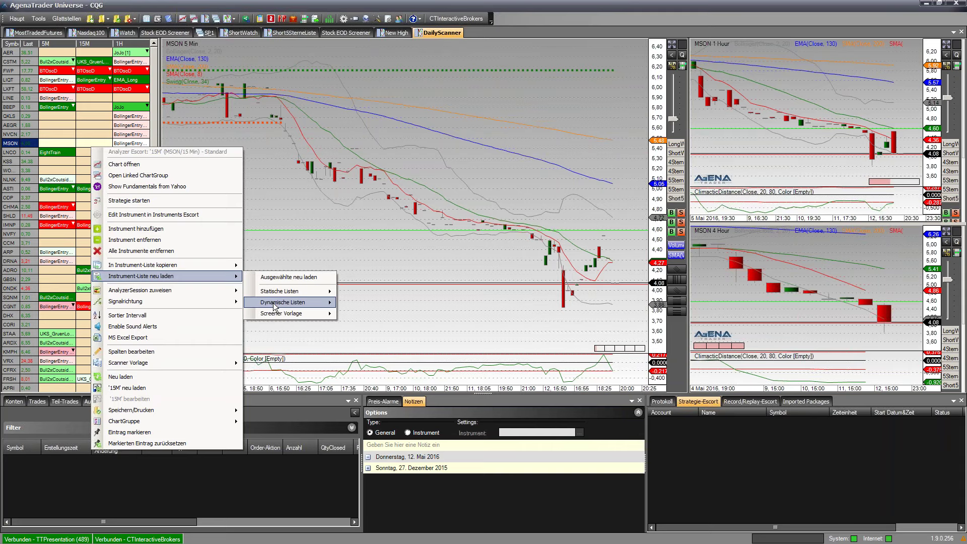
{"action": "mouse_move", "coordinate": [322, 313]}
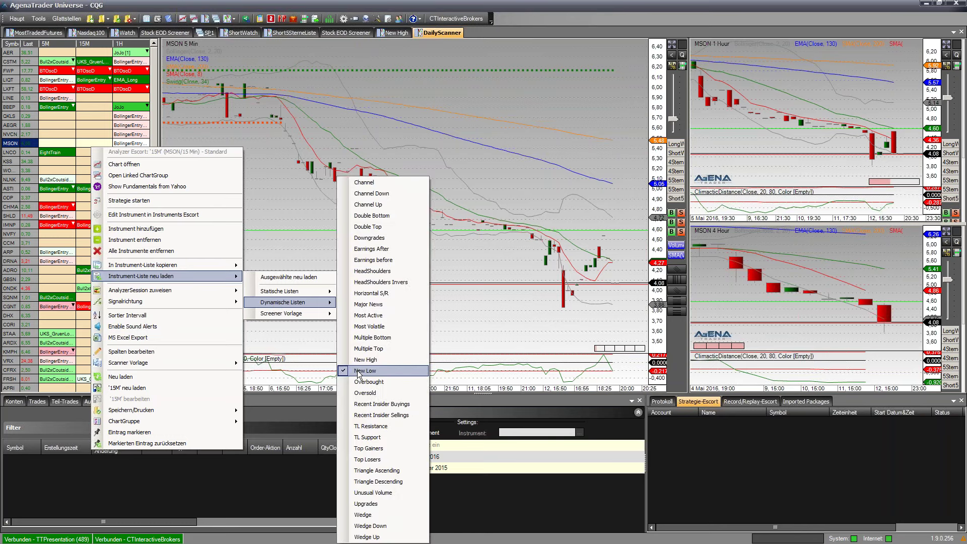
{"action": "mouse_move", "coordinate": [290, 315]}
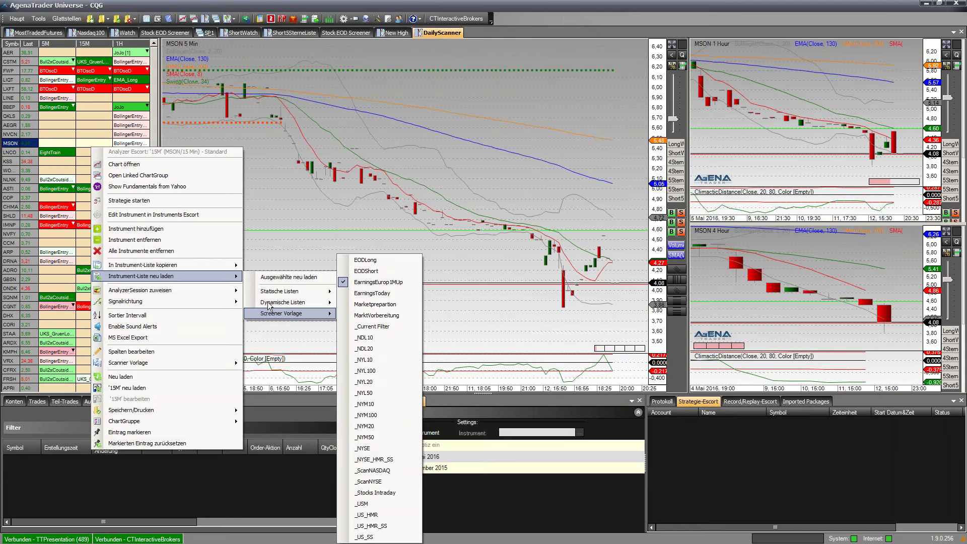
{"action": "left_click", "coordinate": [54, 124]}
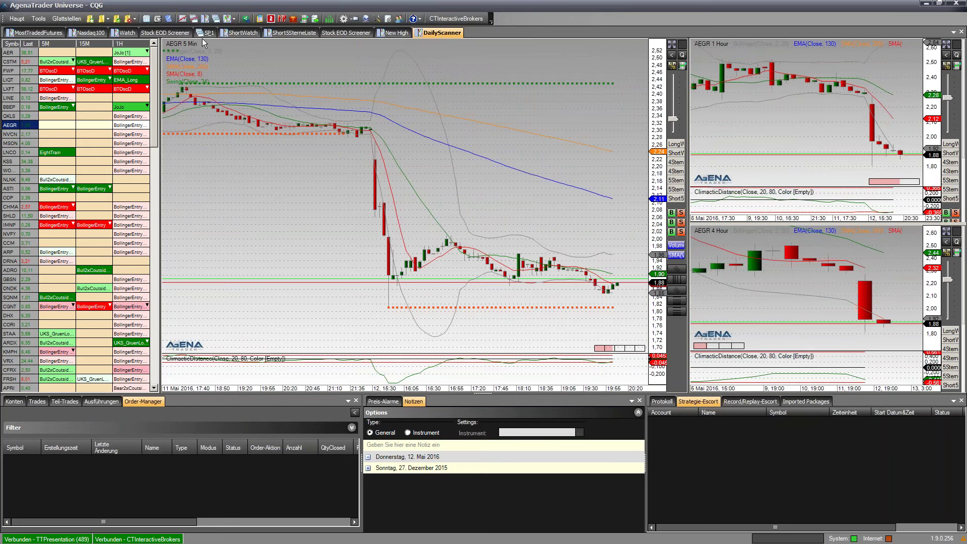
Add the static list LongWatch to the instrument lists loaded in the DailyScanner
{"action": "right_click", "coordinate": [61, 125]}
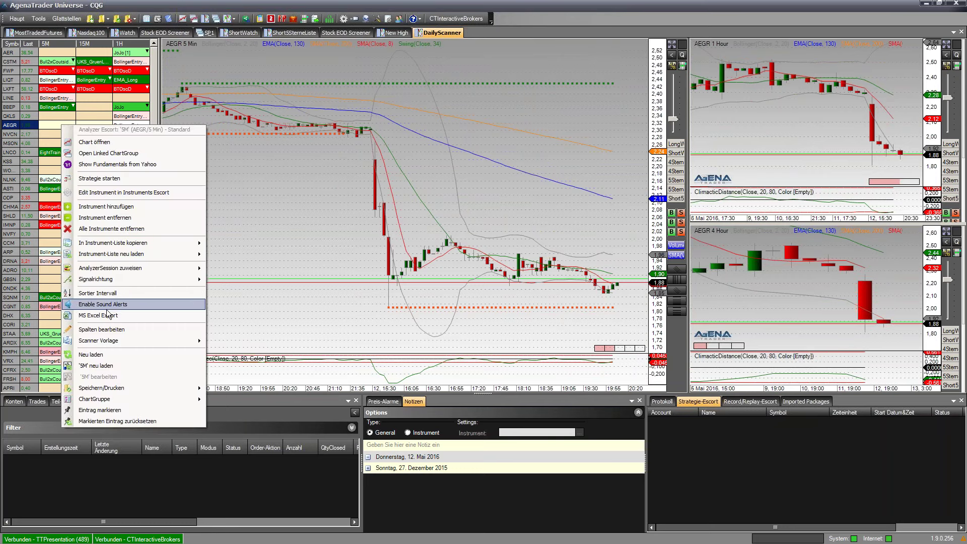
{"action": "mouse_move", "coordinate": [113, 343]}
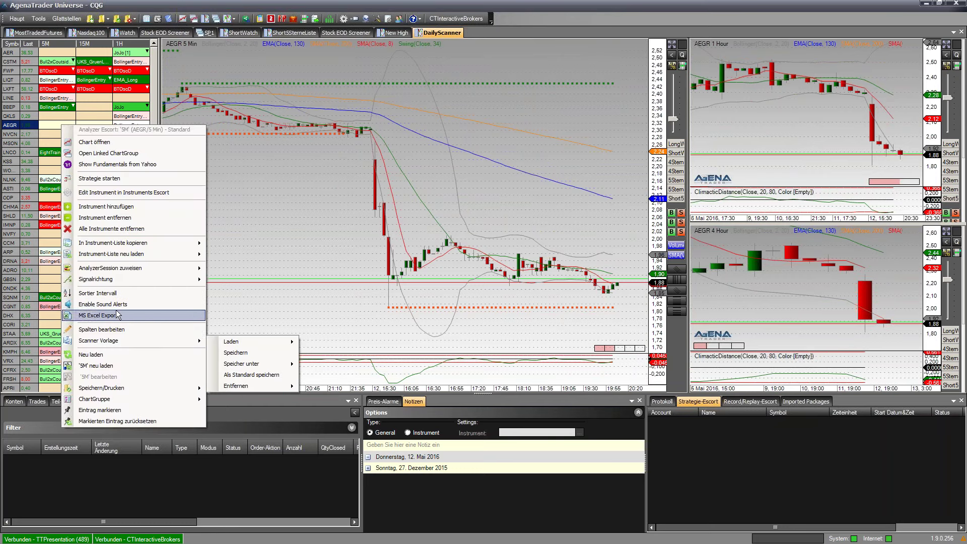
{"action": "mouse_move", "coordinate": [206, 255]}
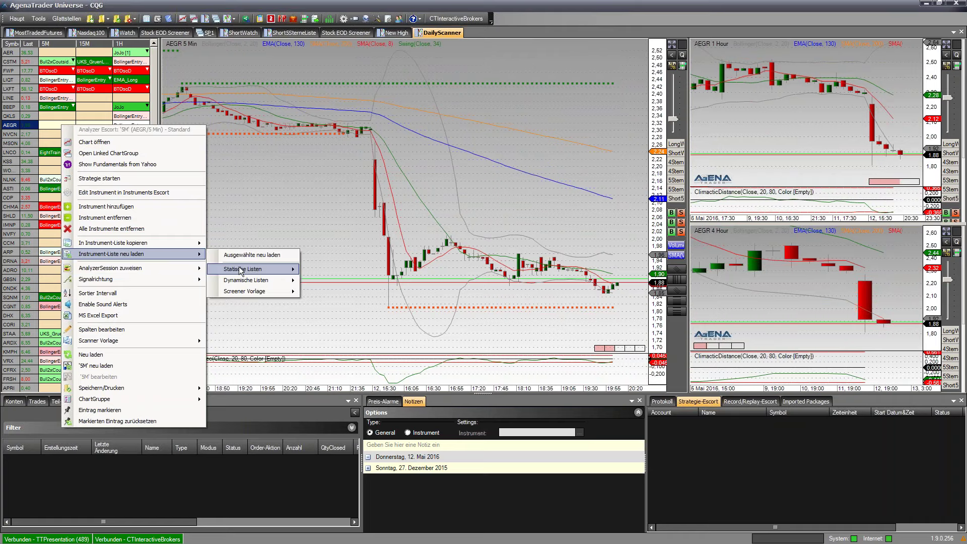
{"action": "mouse_move", "coordinate": [257, 269]}
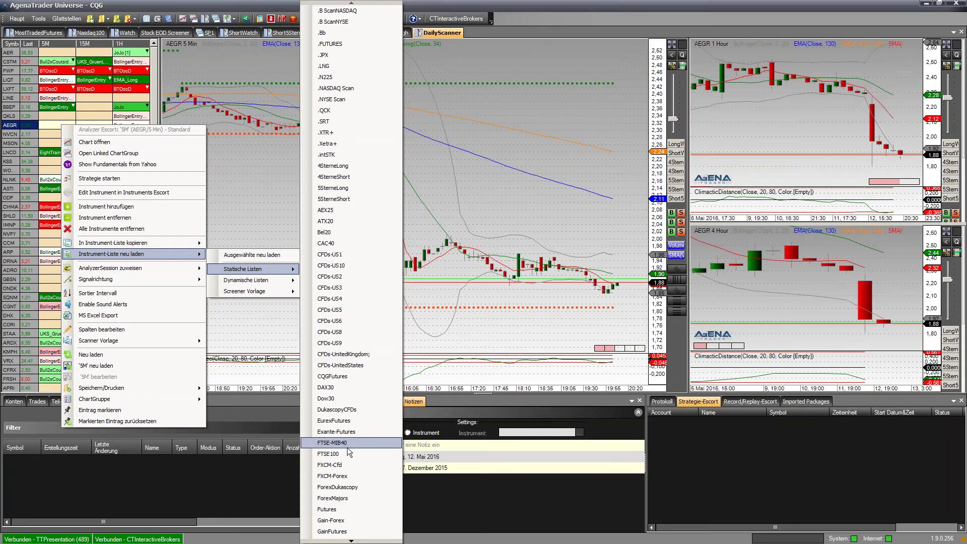
{"action": "mouse_move", "coordinate": [351, 540]}
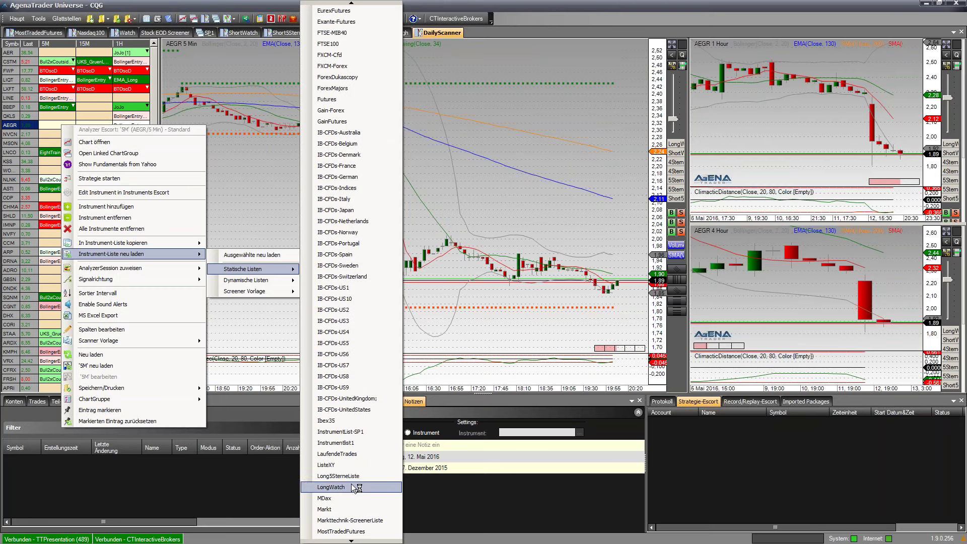
{"action": "left_click", "coordinate": [341, 487]}
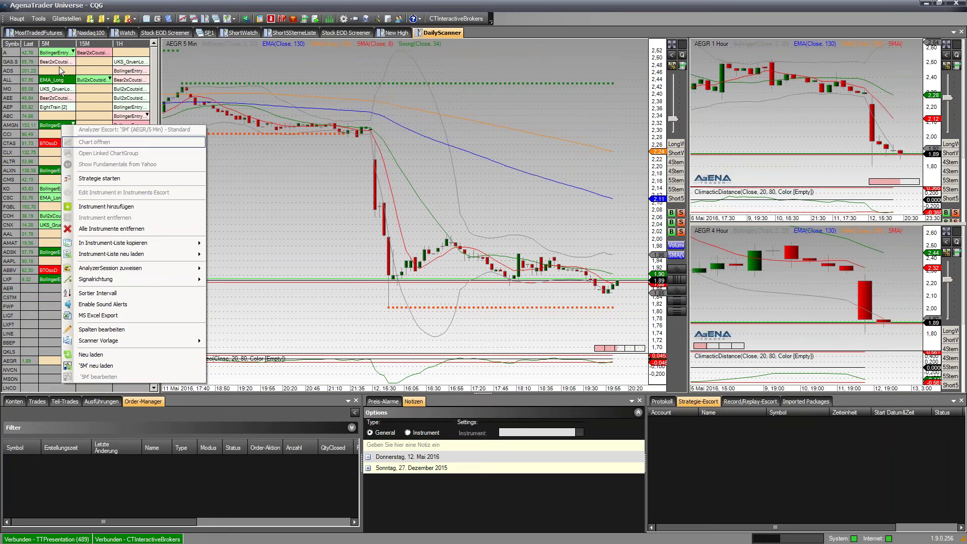
Display CCI and CLX in turn, and examine which static lists, dynamic lists and screener presets are selected for reloading in the DailyScanner
{"action": "left_click", "coordinate": [49, 131]}
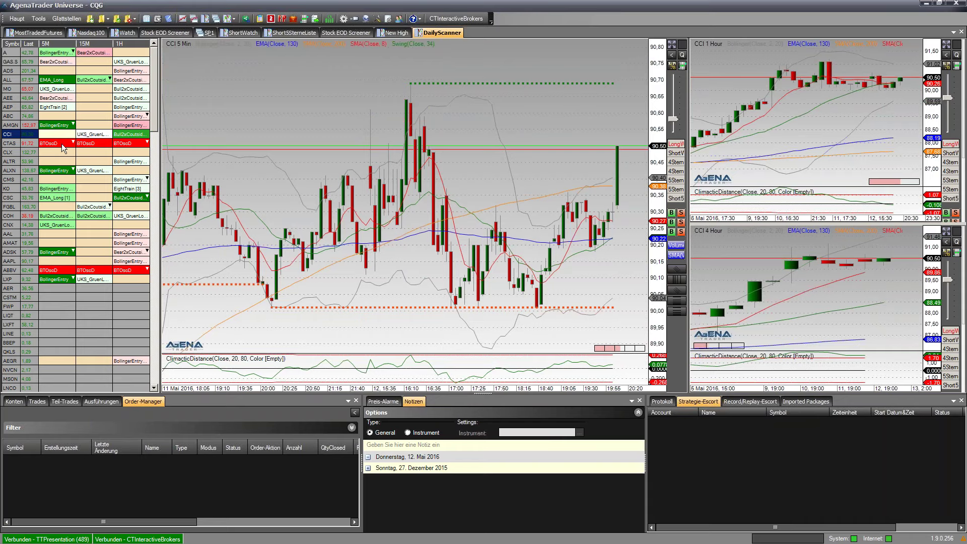
{"action": "left_click", "coordinate": [54, 153]}
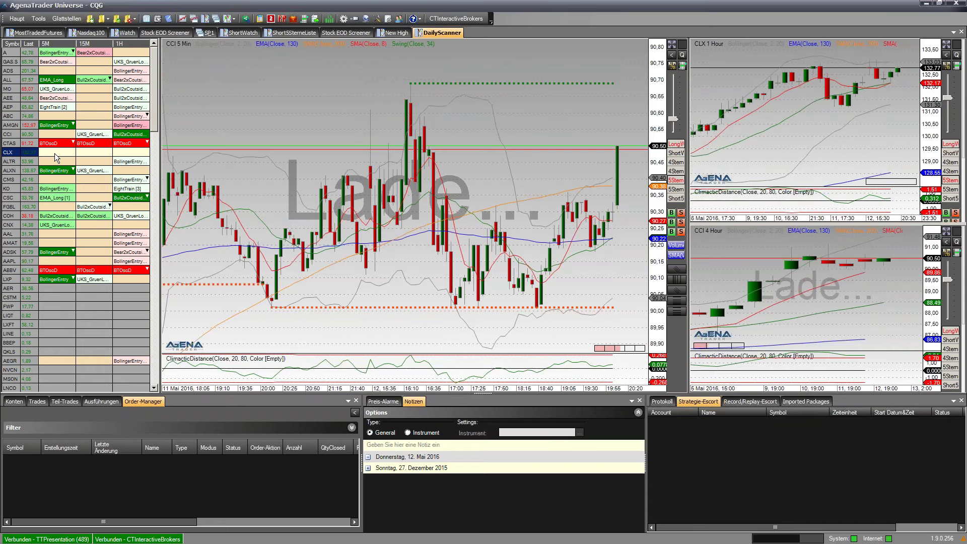
{"action": "right_click", "coordinate": [55, 153]}
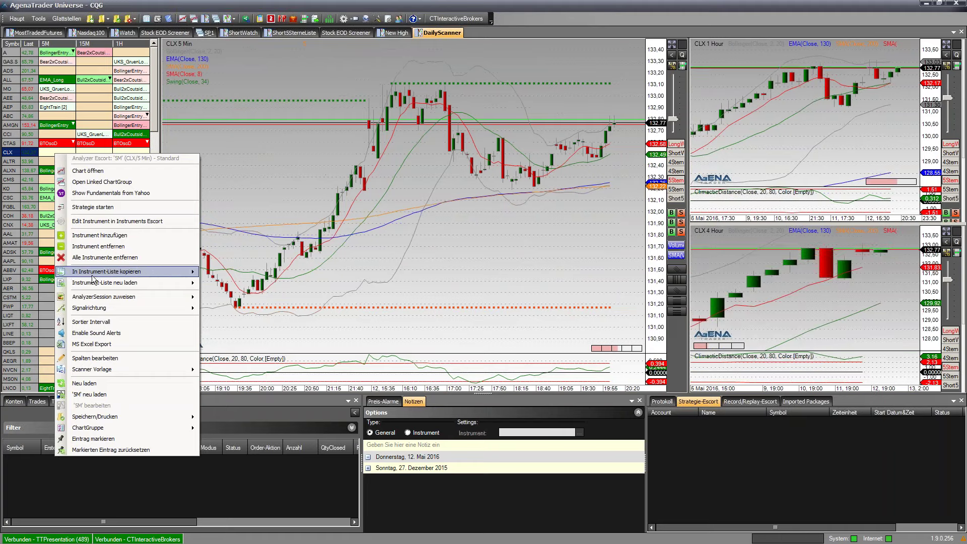
{"action": "mouse_move", "coordinate": [103, 286]}
{"action": "mouse_move", "coordinate": [243, 297]}
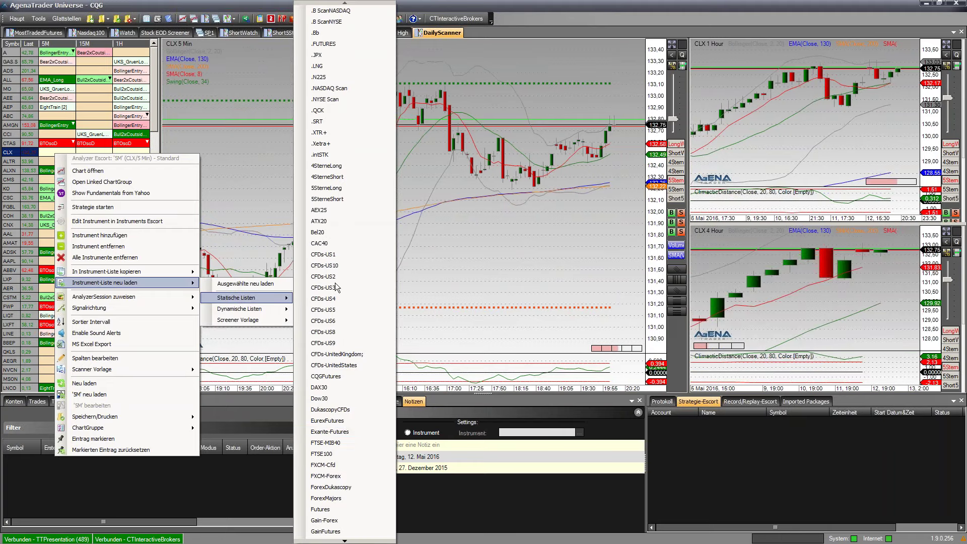
{"action": "mouse_move", "coordinate": [358, 541]}
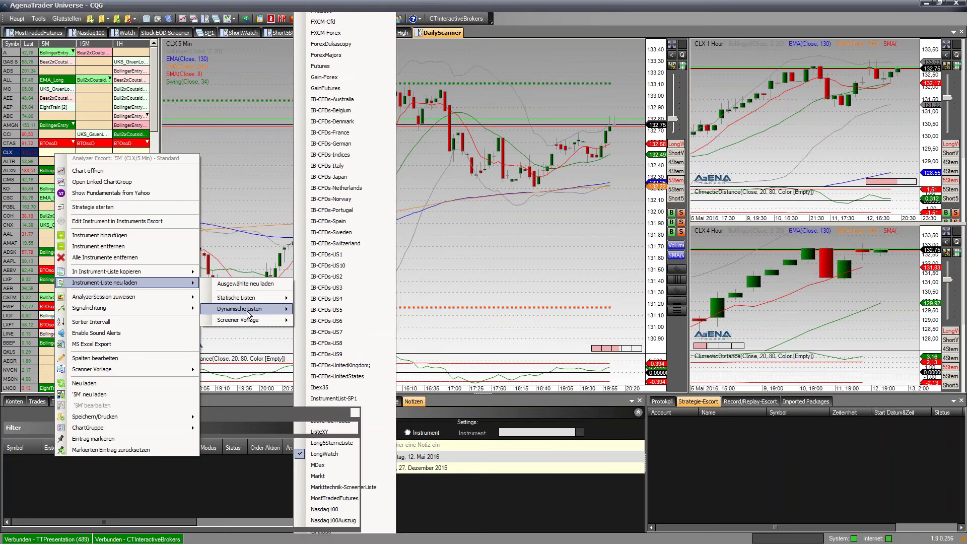
{"action": "mouse_move", "coordinate": [248, 314]}
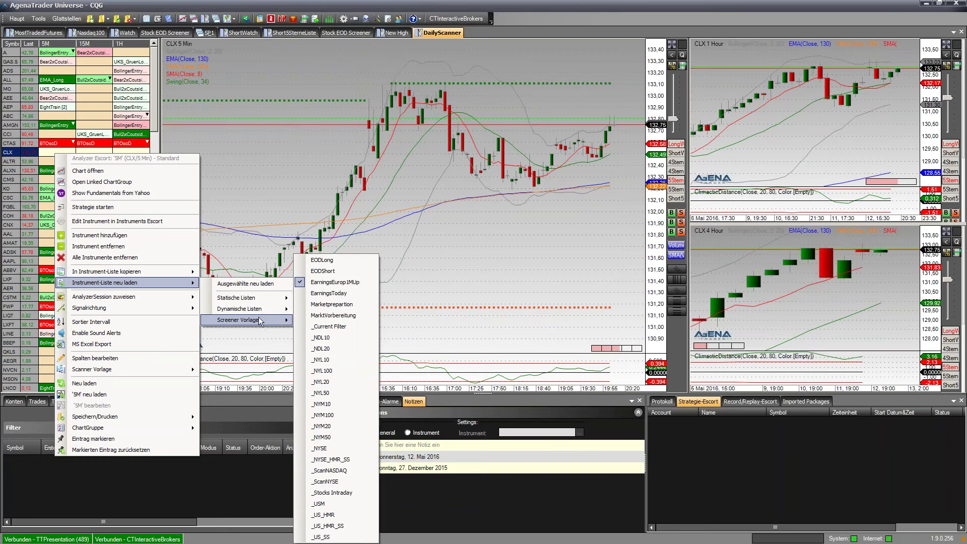